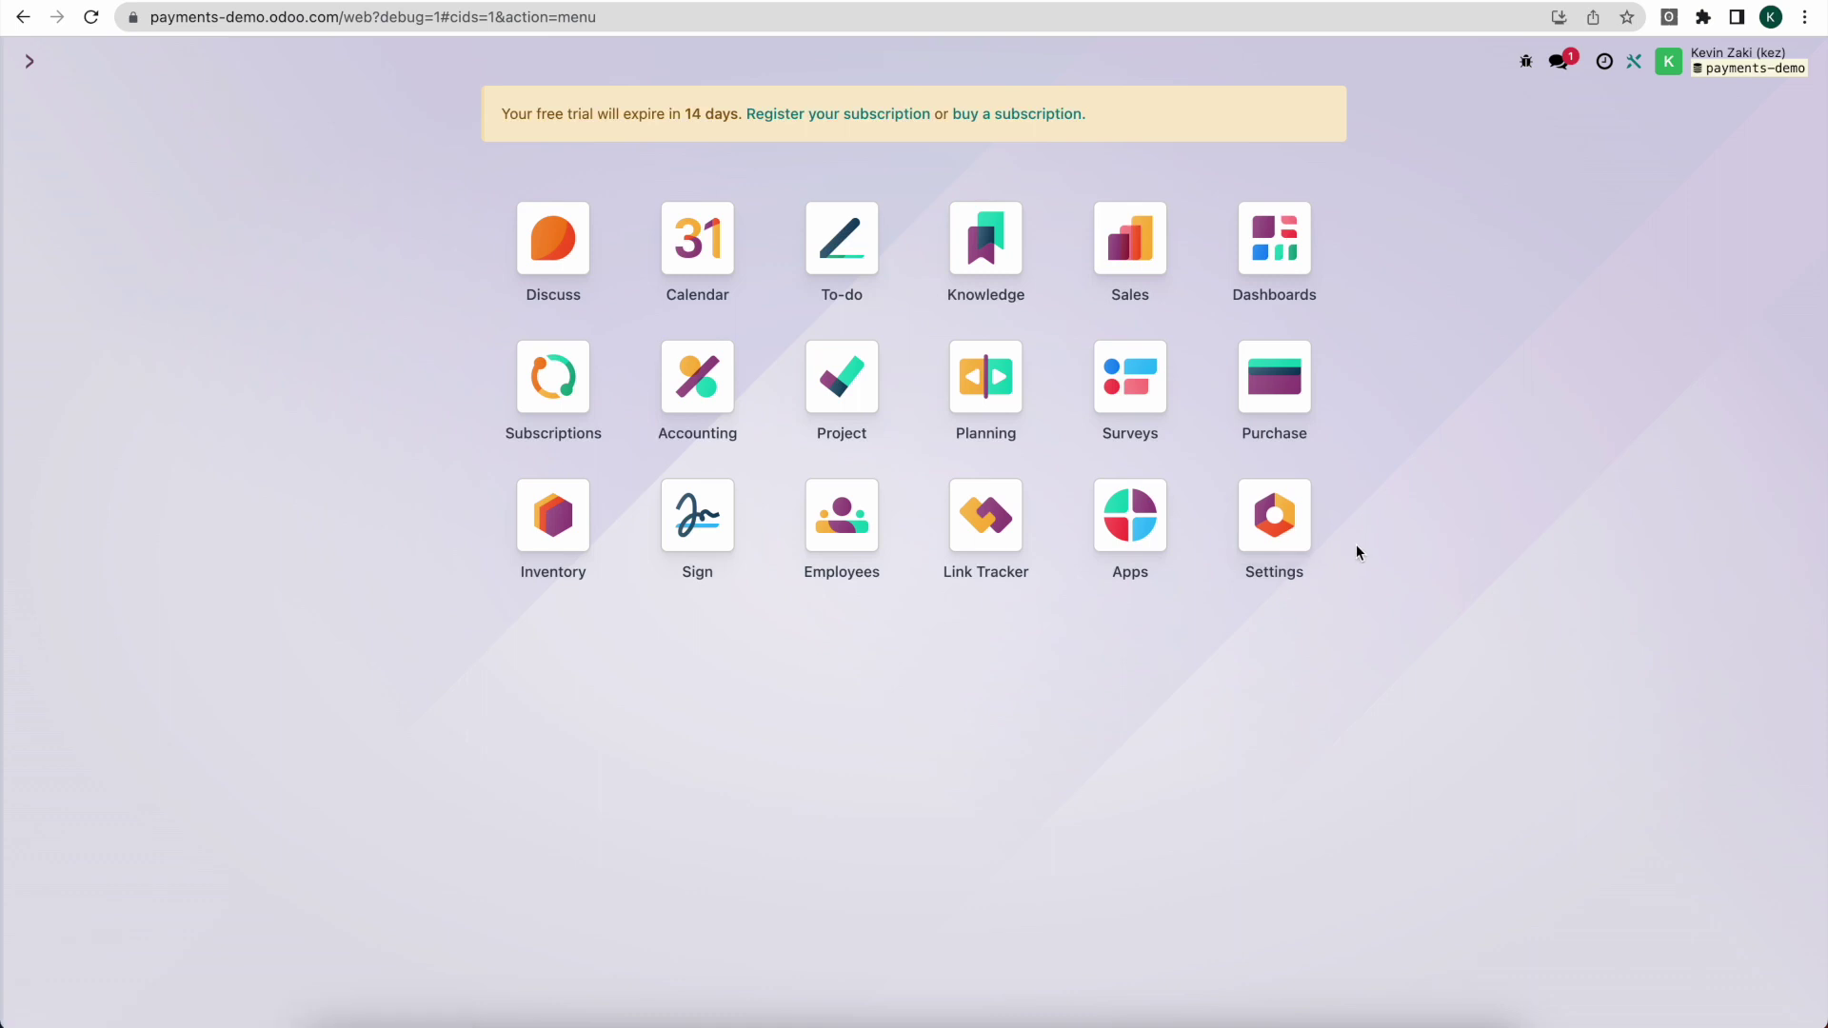
# Step: Open the Settings app from the Odoo home menu of apps
pyautogui.click(1289, 535)
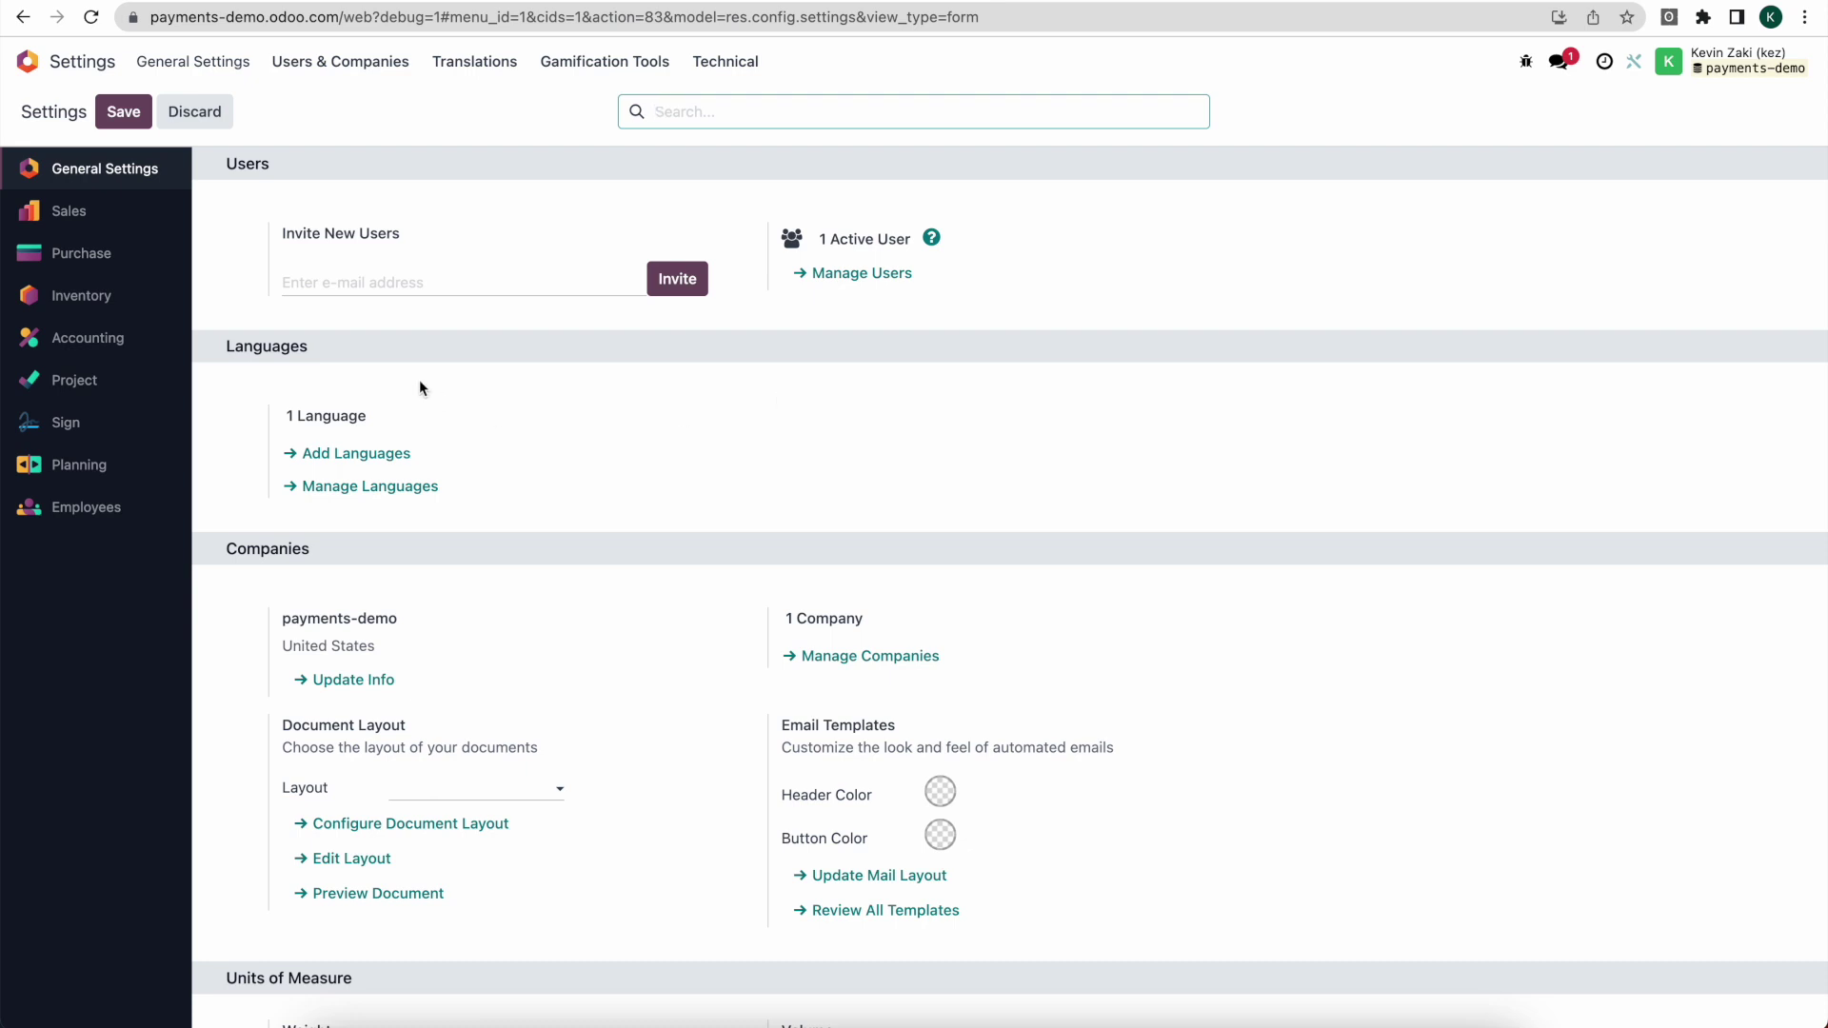
# Step: Show the Sales settings and confirm Online Signature and Online Payment are enabled under Quotations & Orders
pyautogui.click(81, 217)
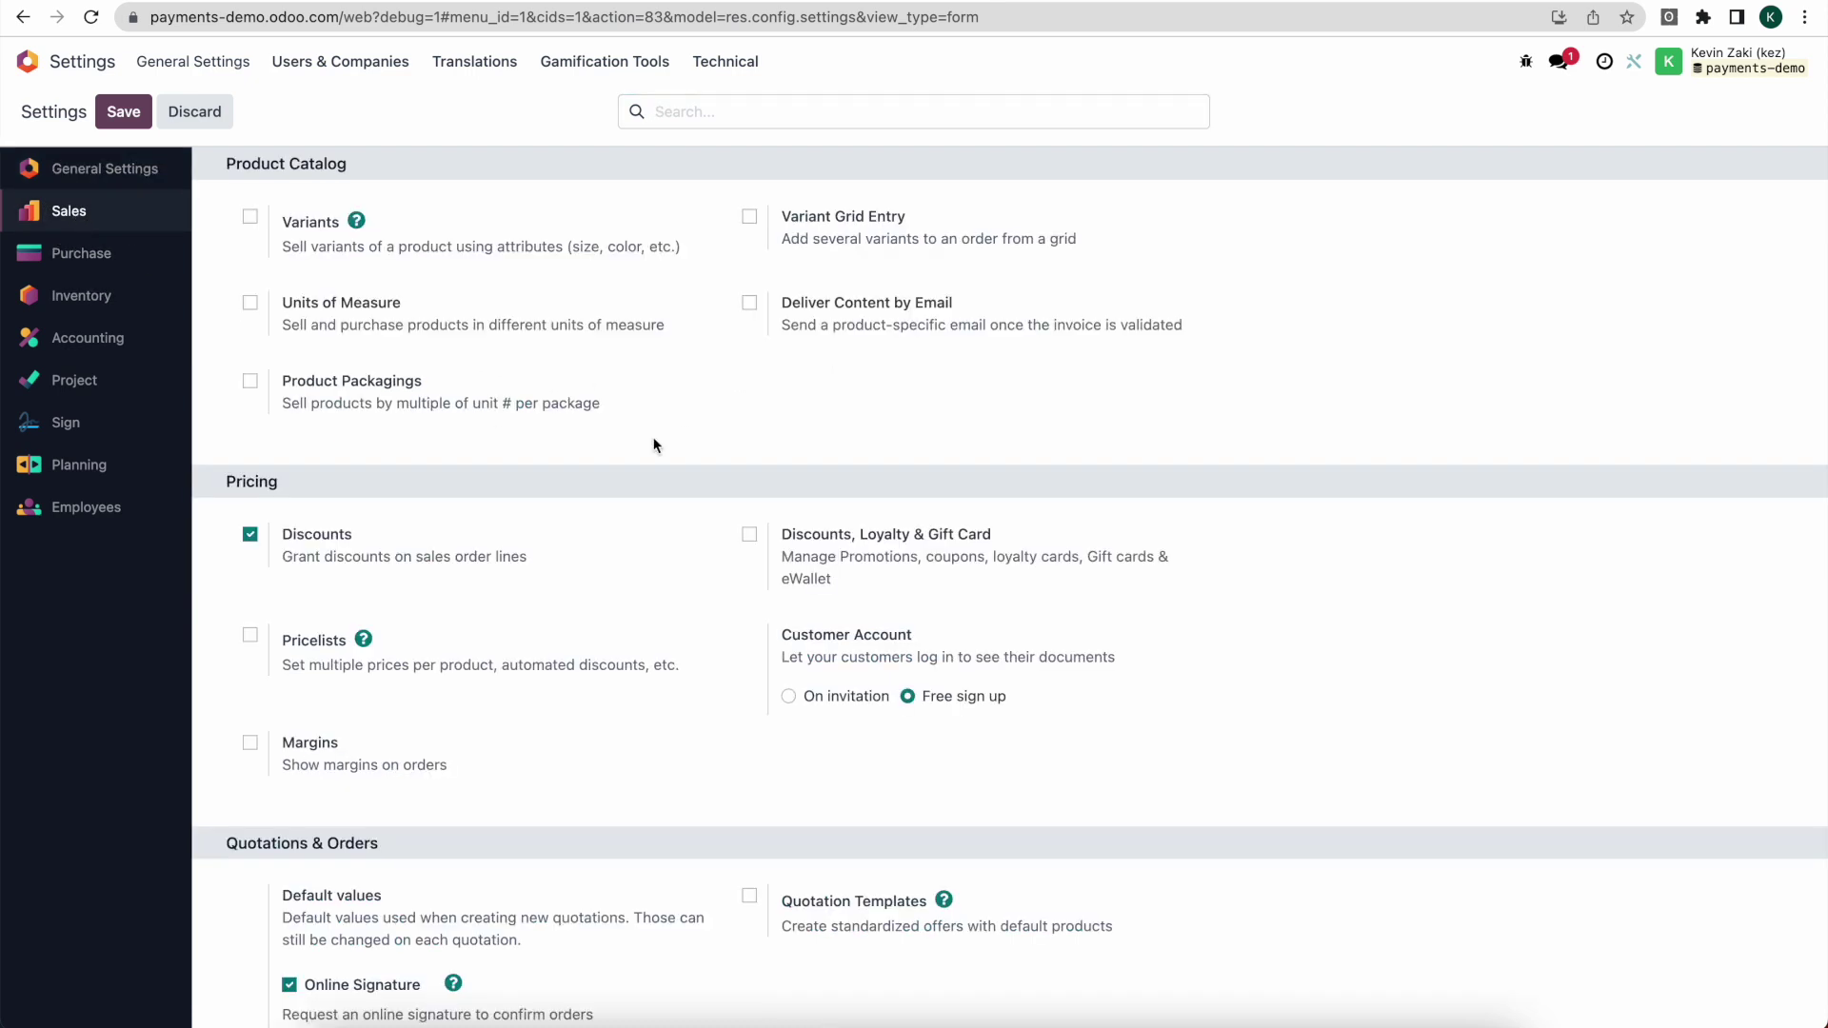
pyautogui.scroll(-5, 655, 444)
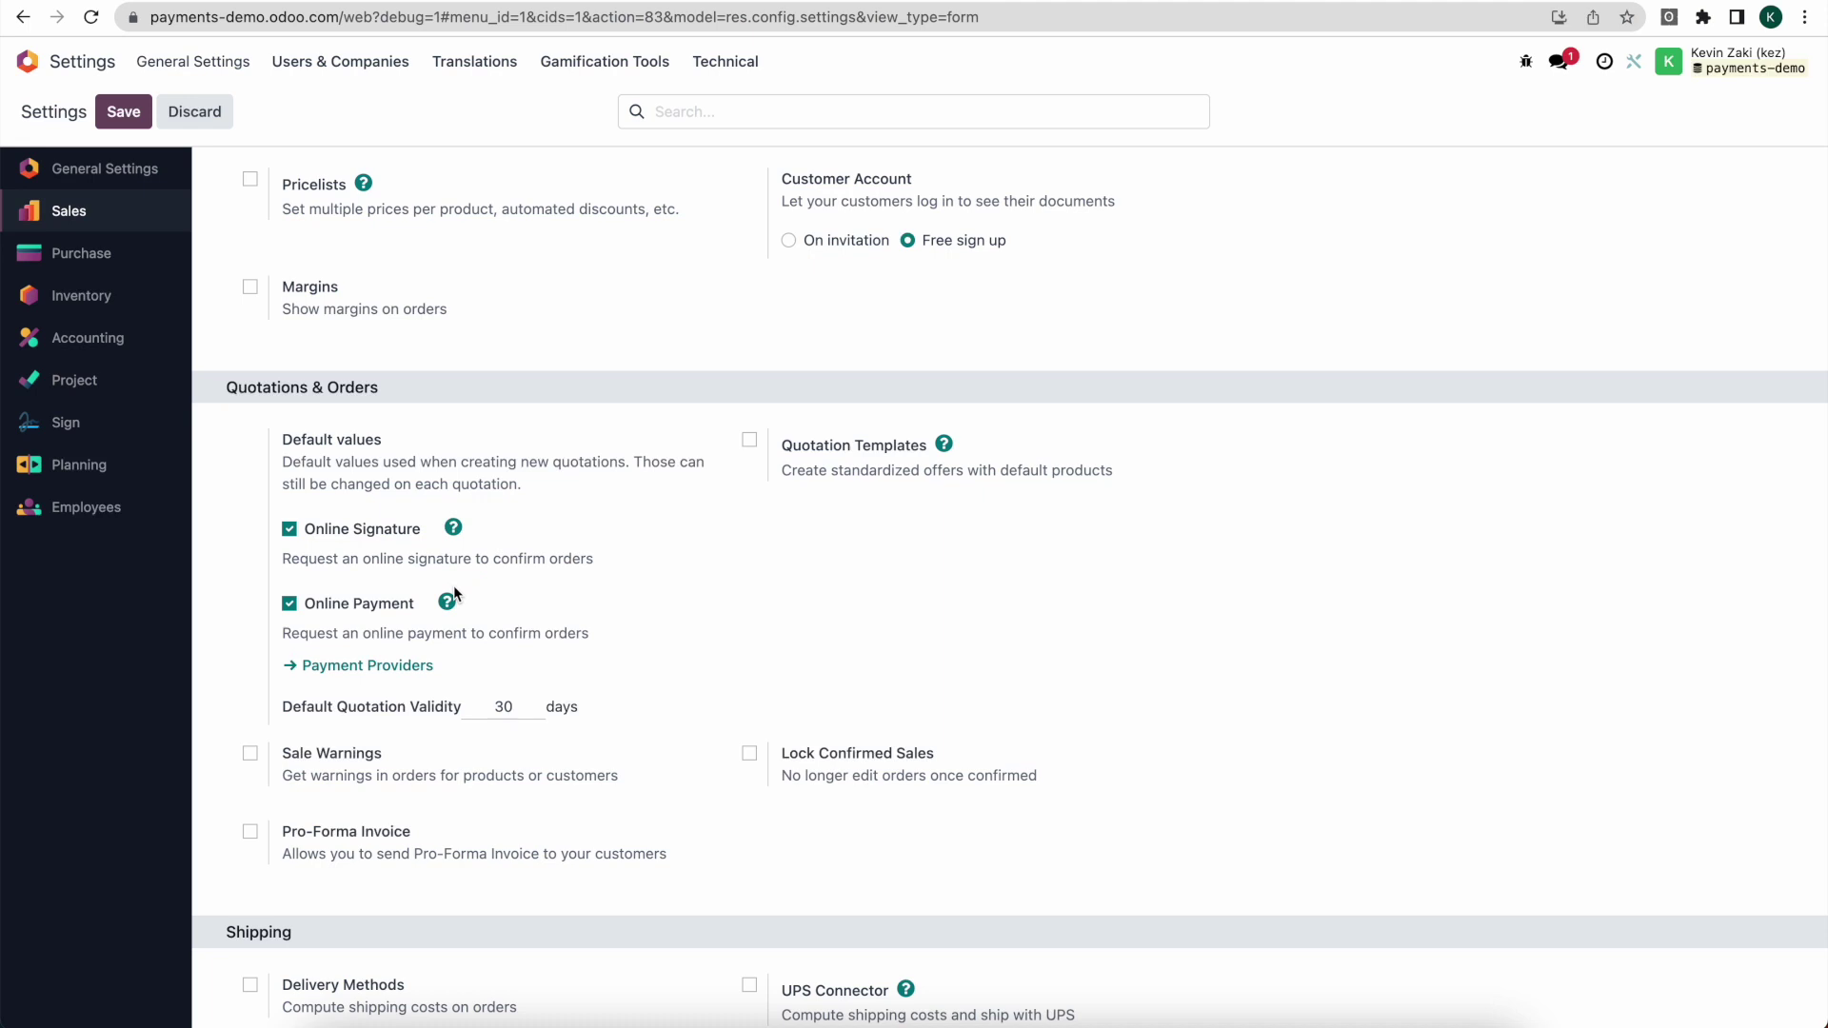
pyautogui.scroll(-1, 454, 594)
pyautogui.click(914, 111)
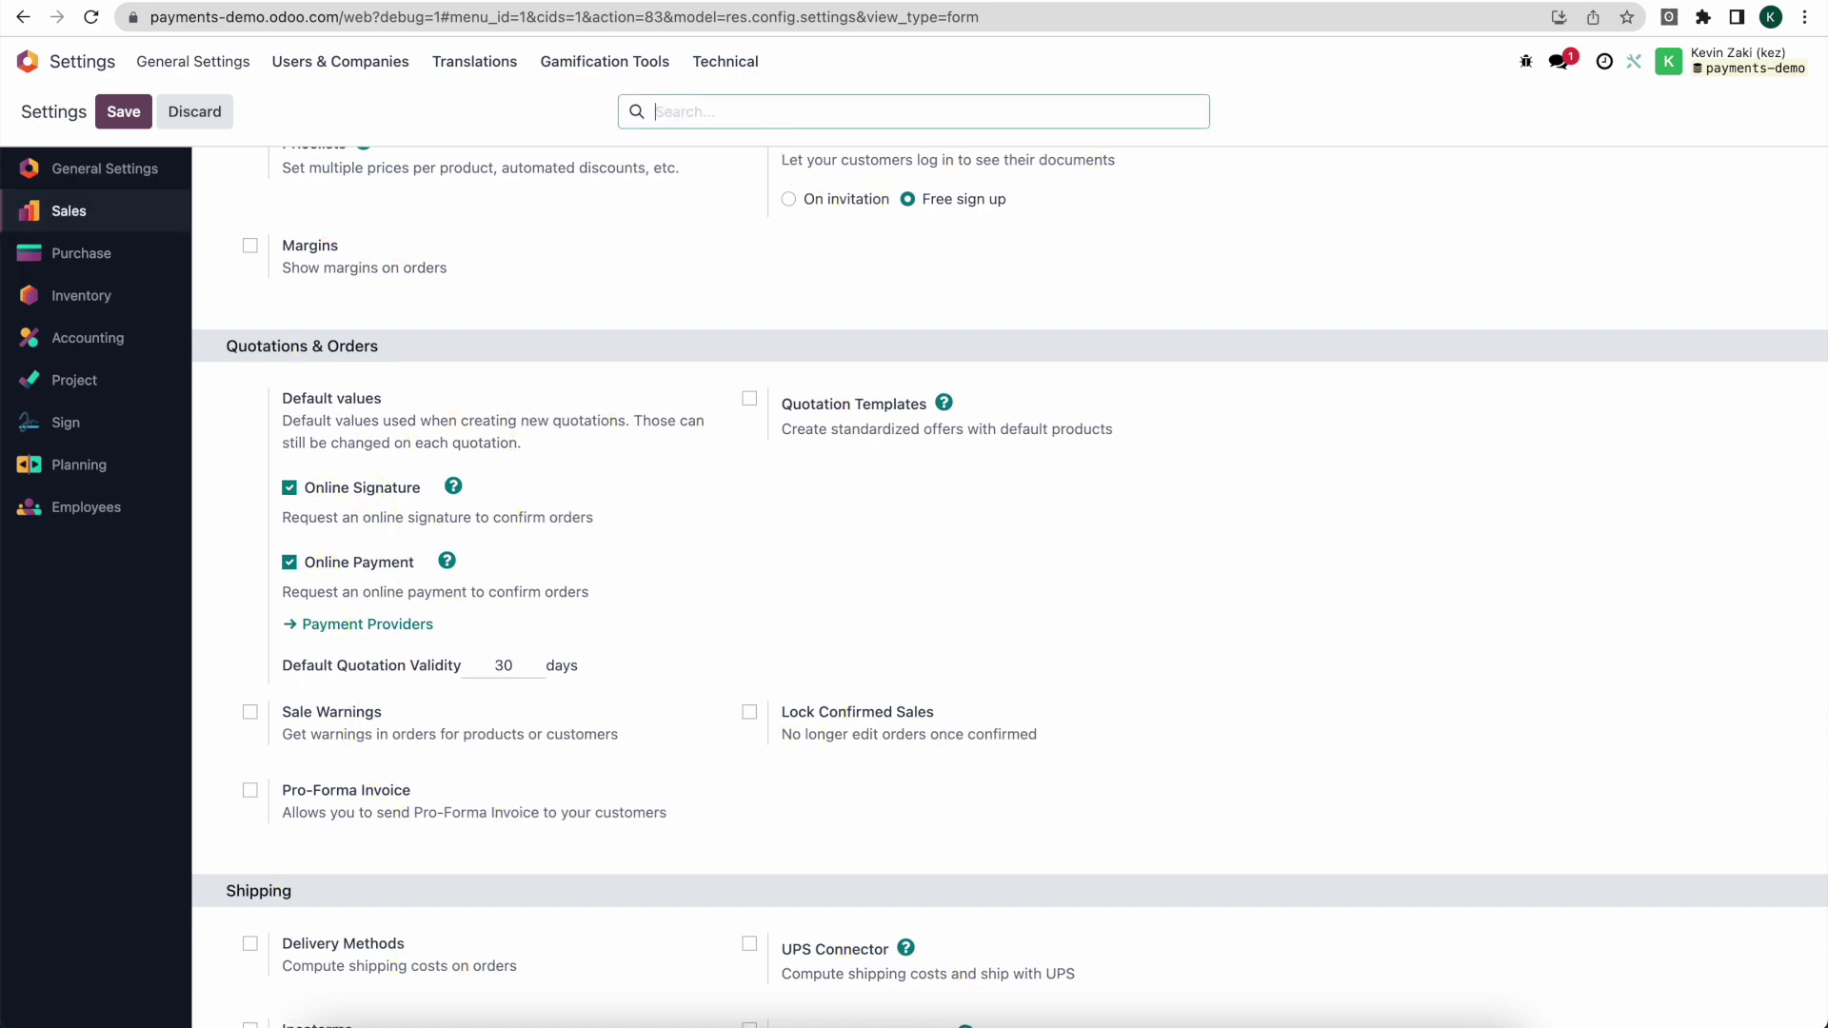
# Step: Search the settings for 'invoice', enable Automatic Invoice, and save the settings
pyautogui.write('invoies')
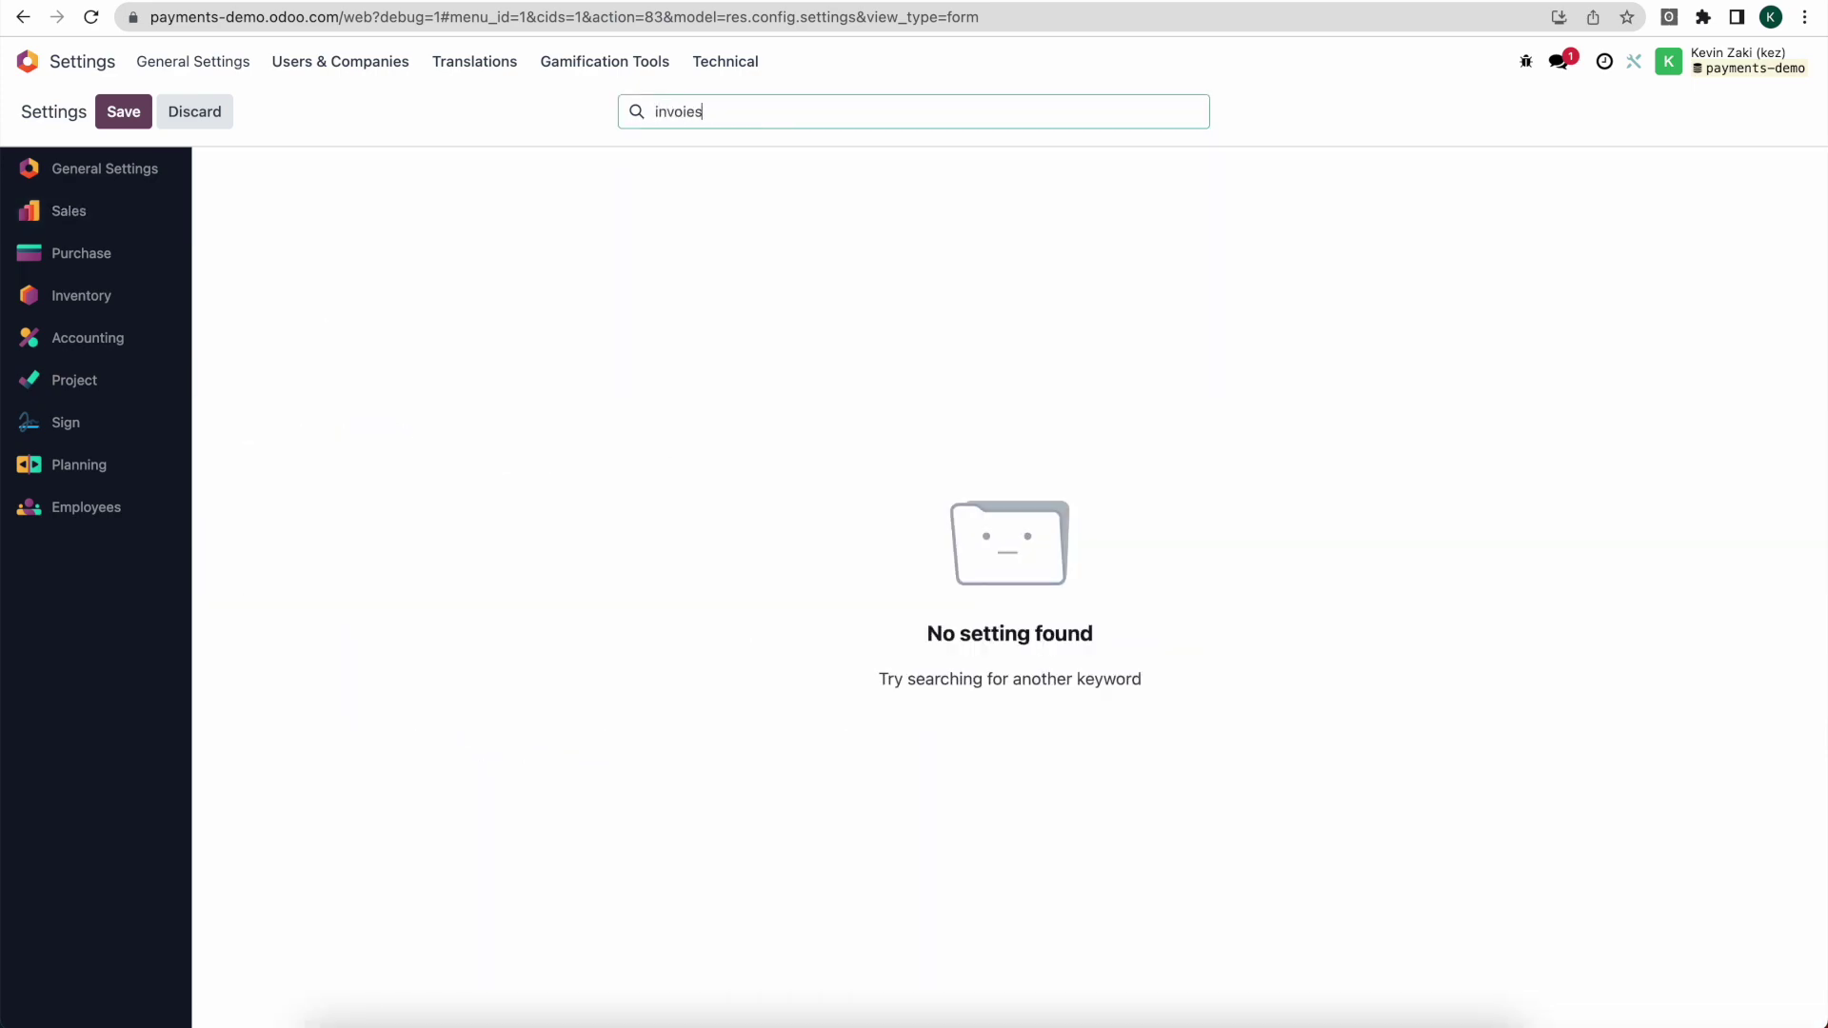
pyautogui.press('BackSpace')
pyautogui.press('BackSpace')
pyautogui.write('ces')
pyautogui.scroll(-1, 832, 221)
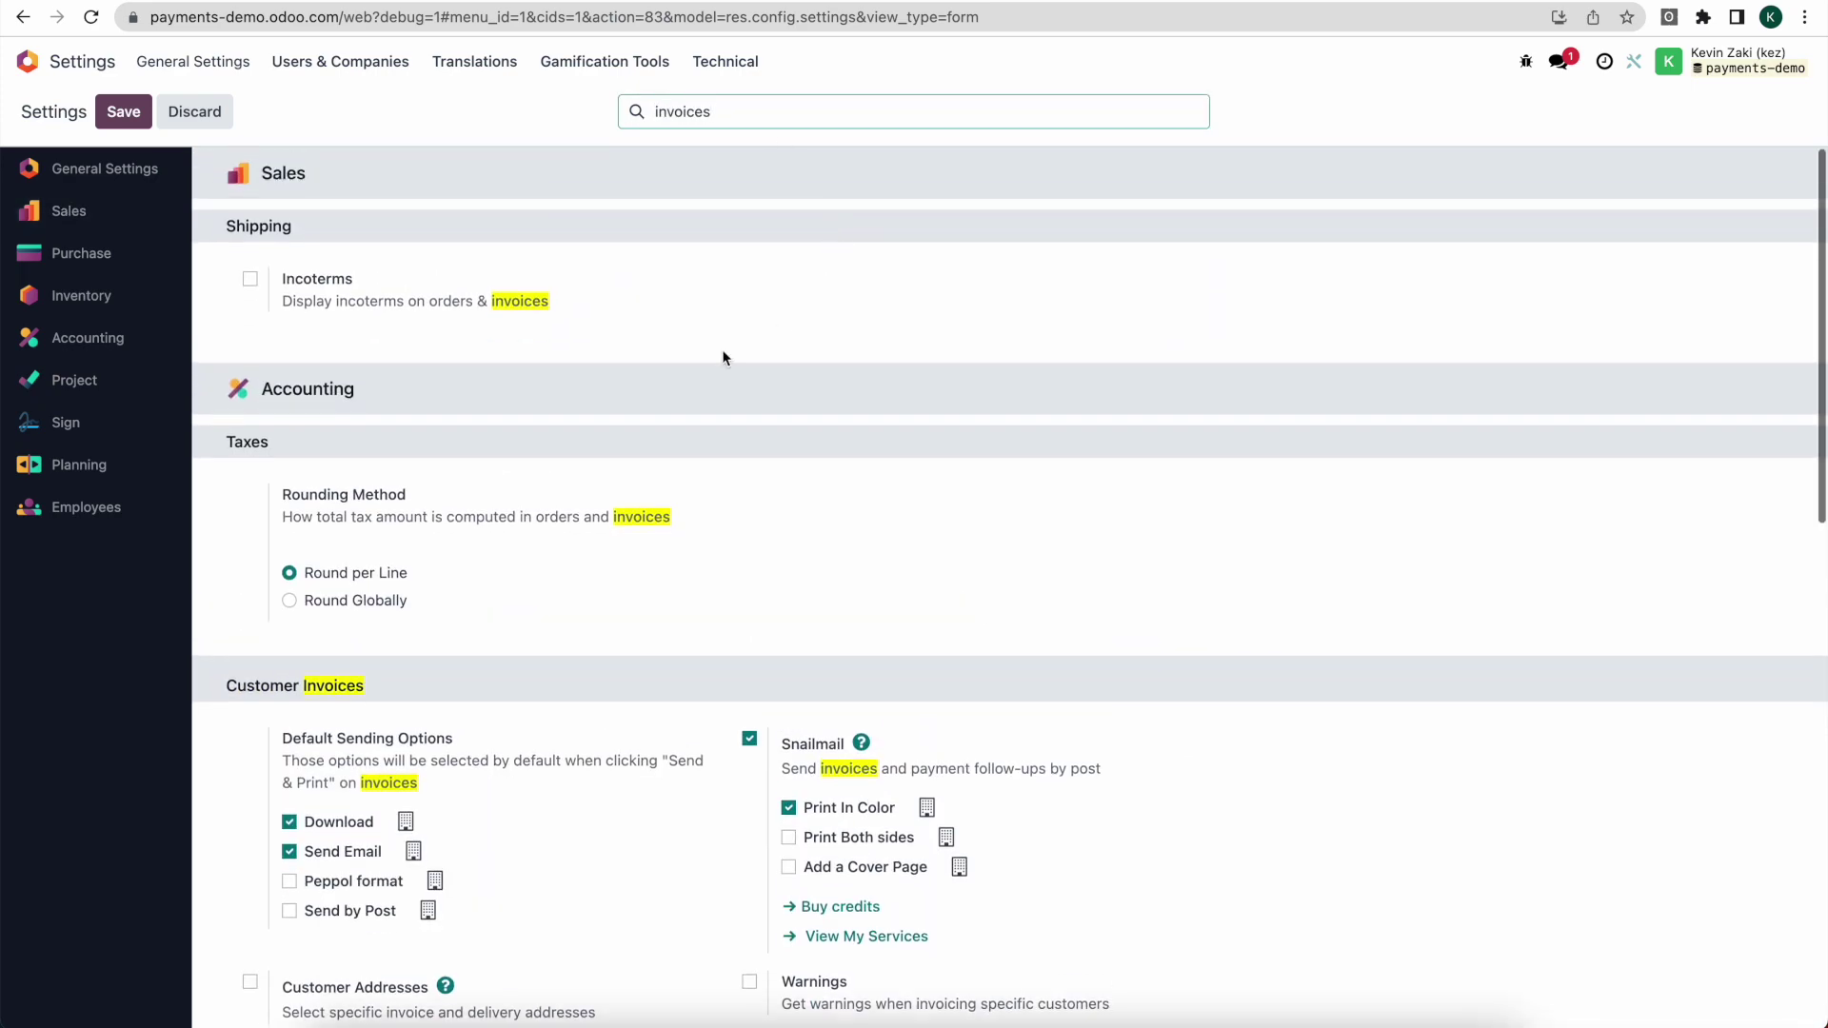
pyautogui.scroll(-9, 724, 358)
pyautogui.scroll(-4, 724, 358)
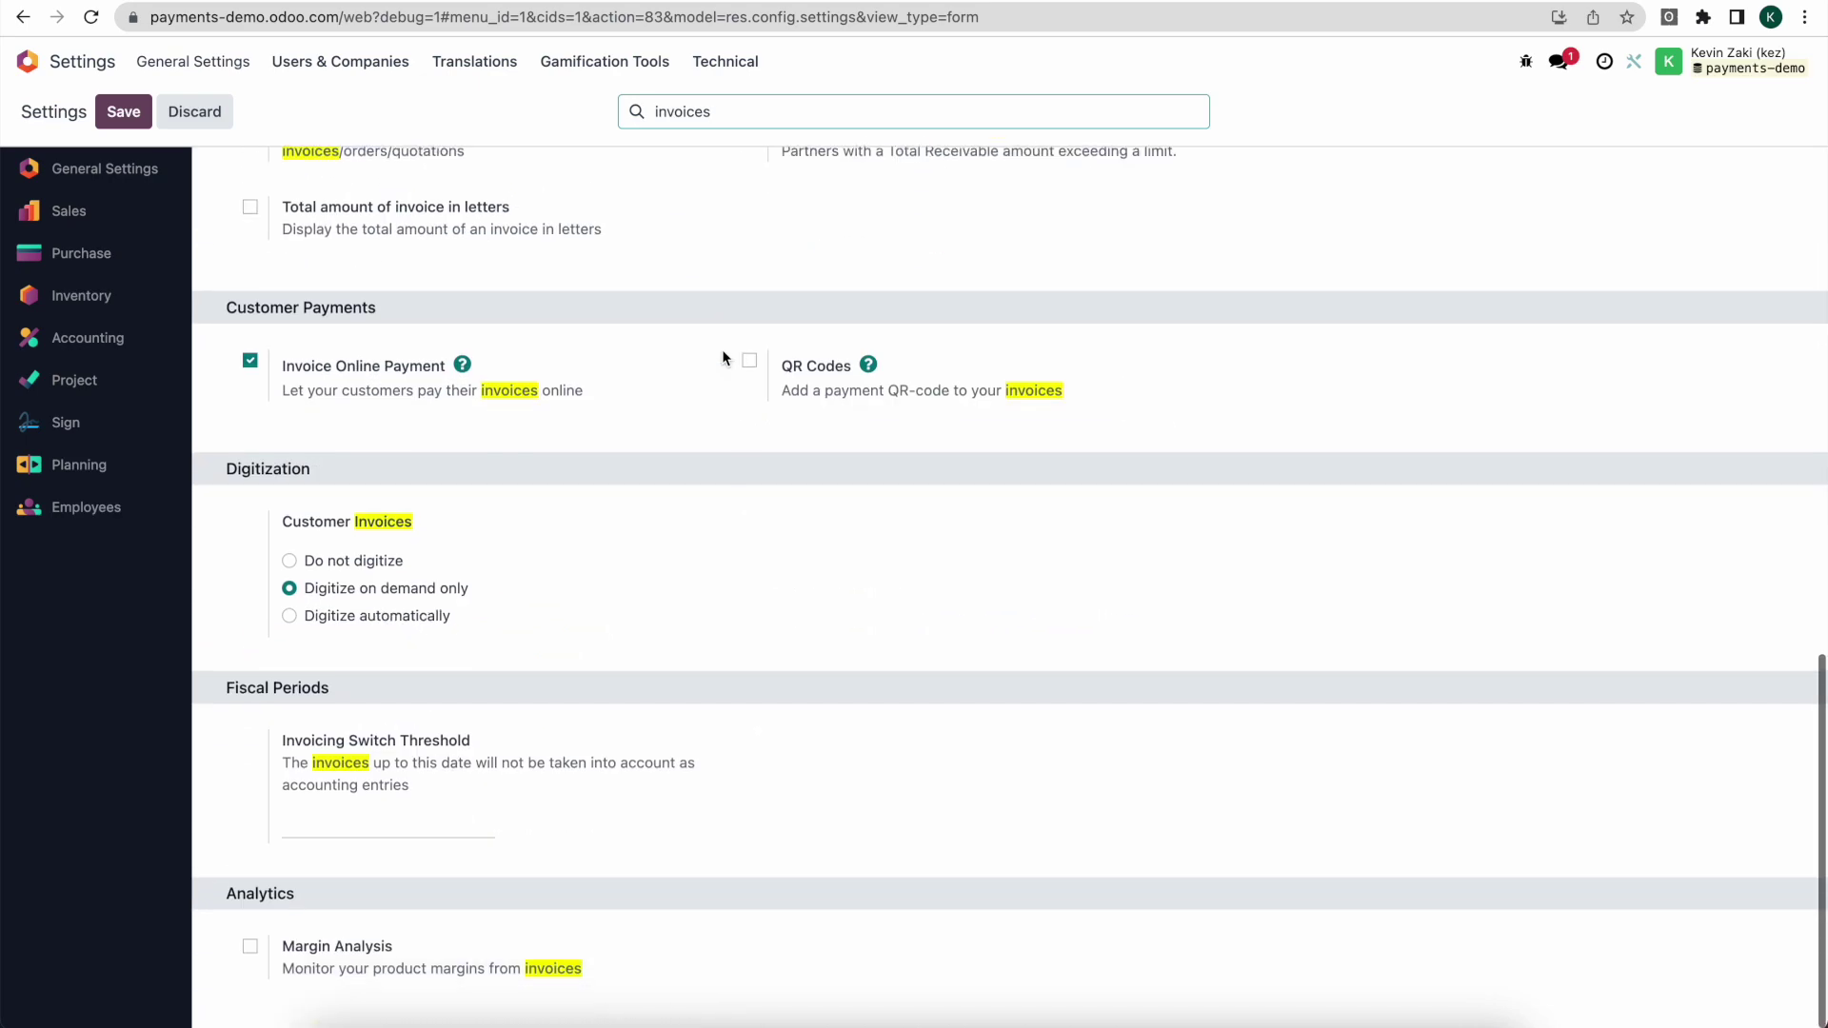
pyautogui.scroll(13, 724, 358)
pyautogui.press('BackSpace')
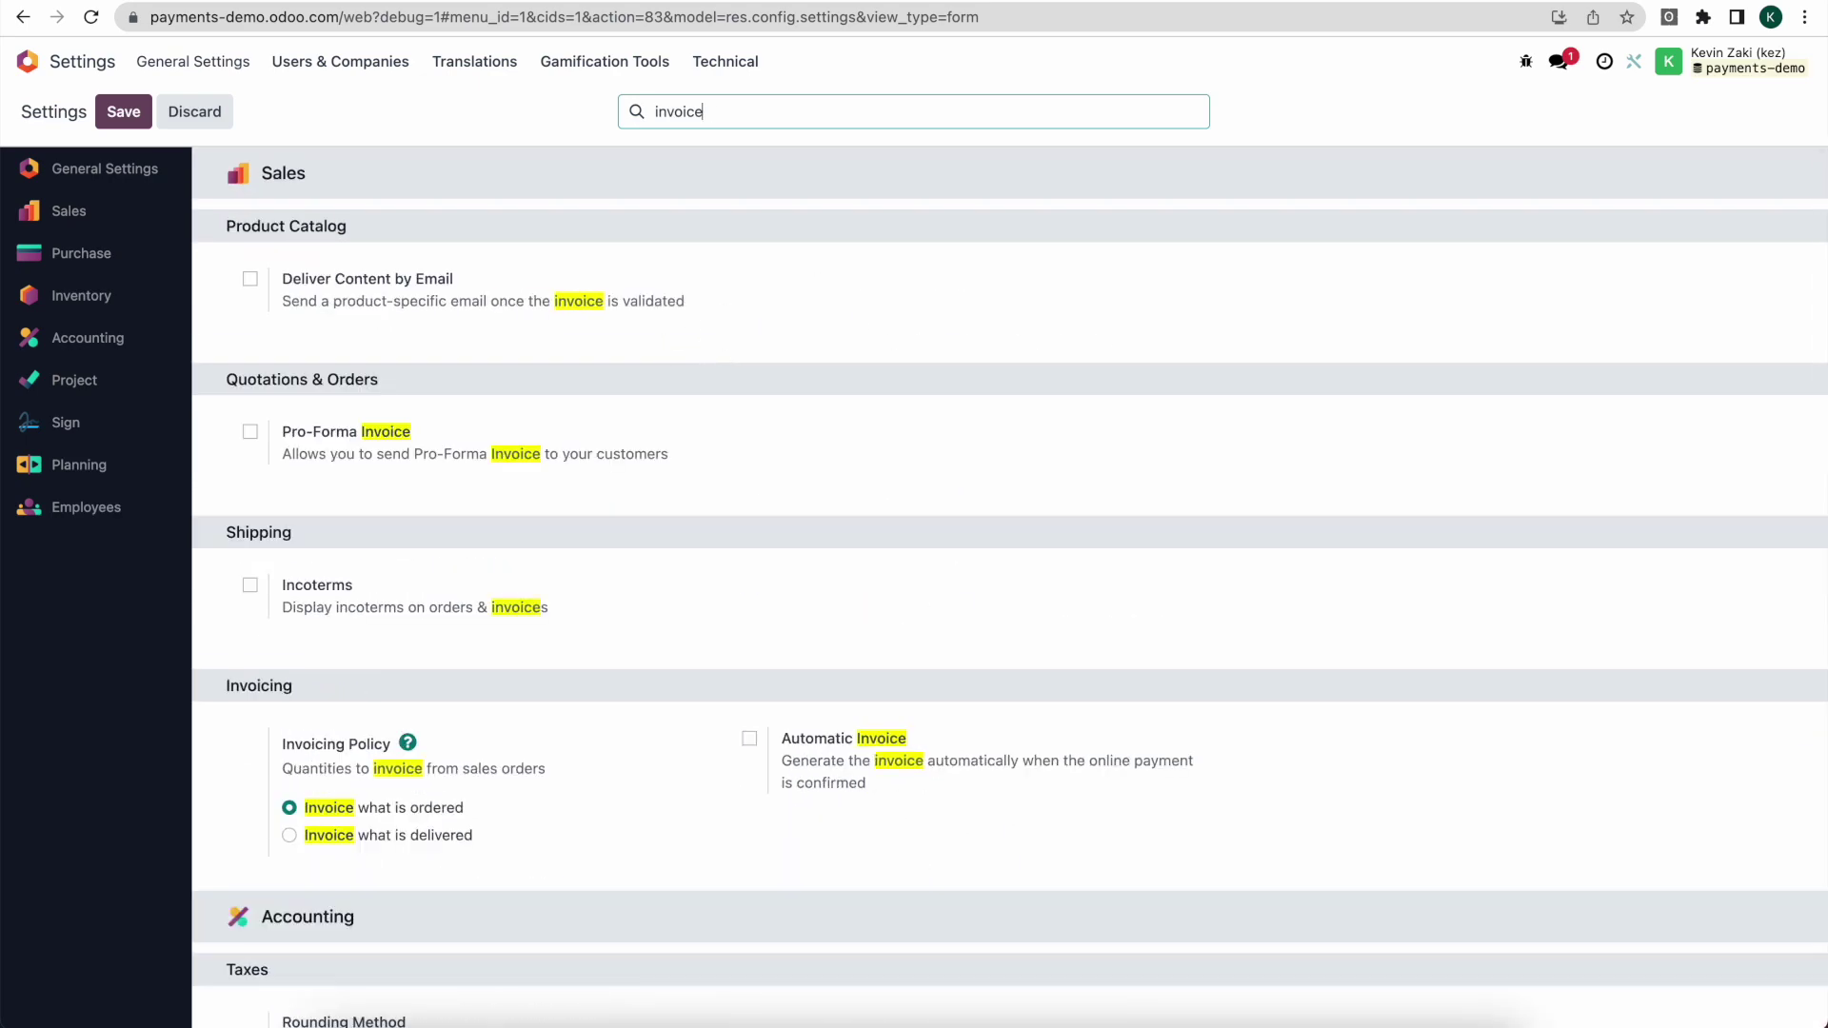
pyautogui.scroll(-2, 771, 547)
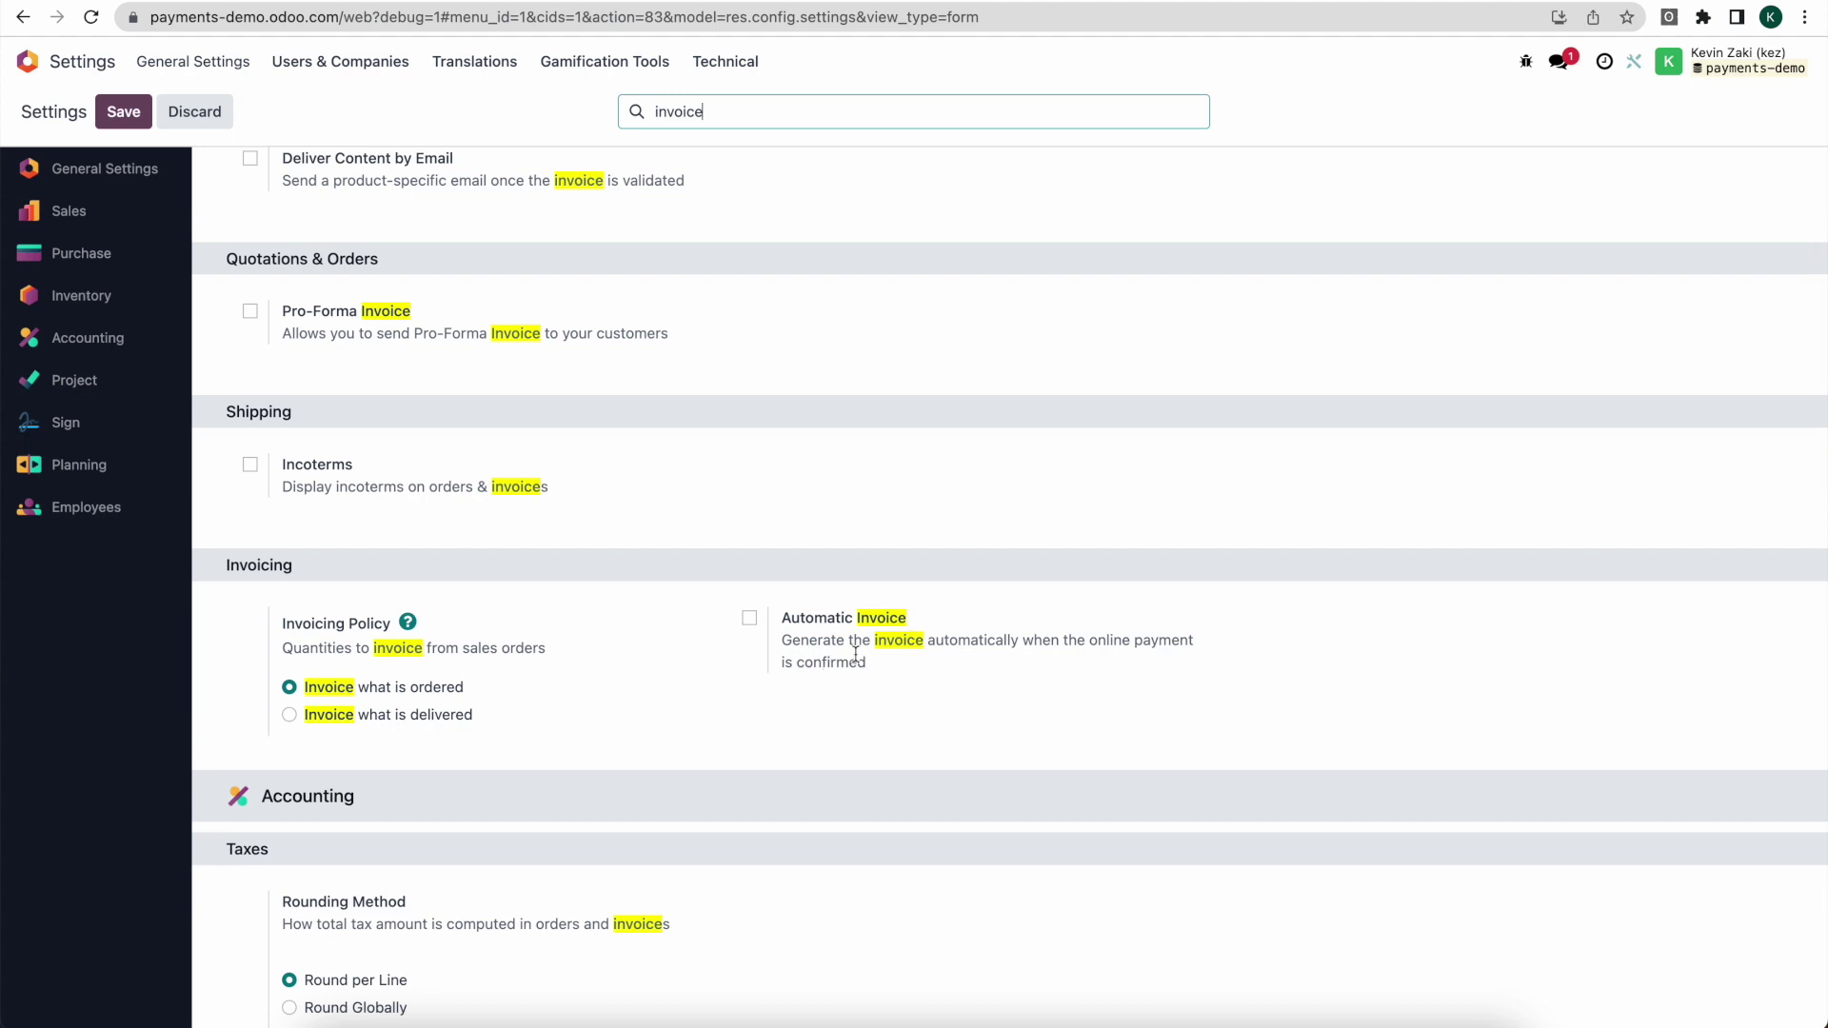
pyautogui.click(751, 620)
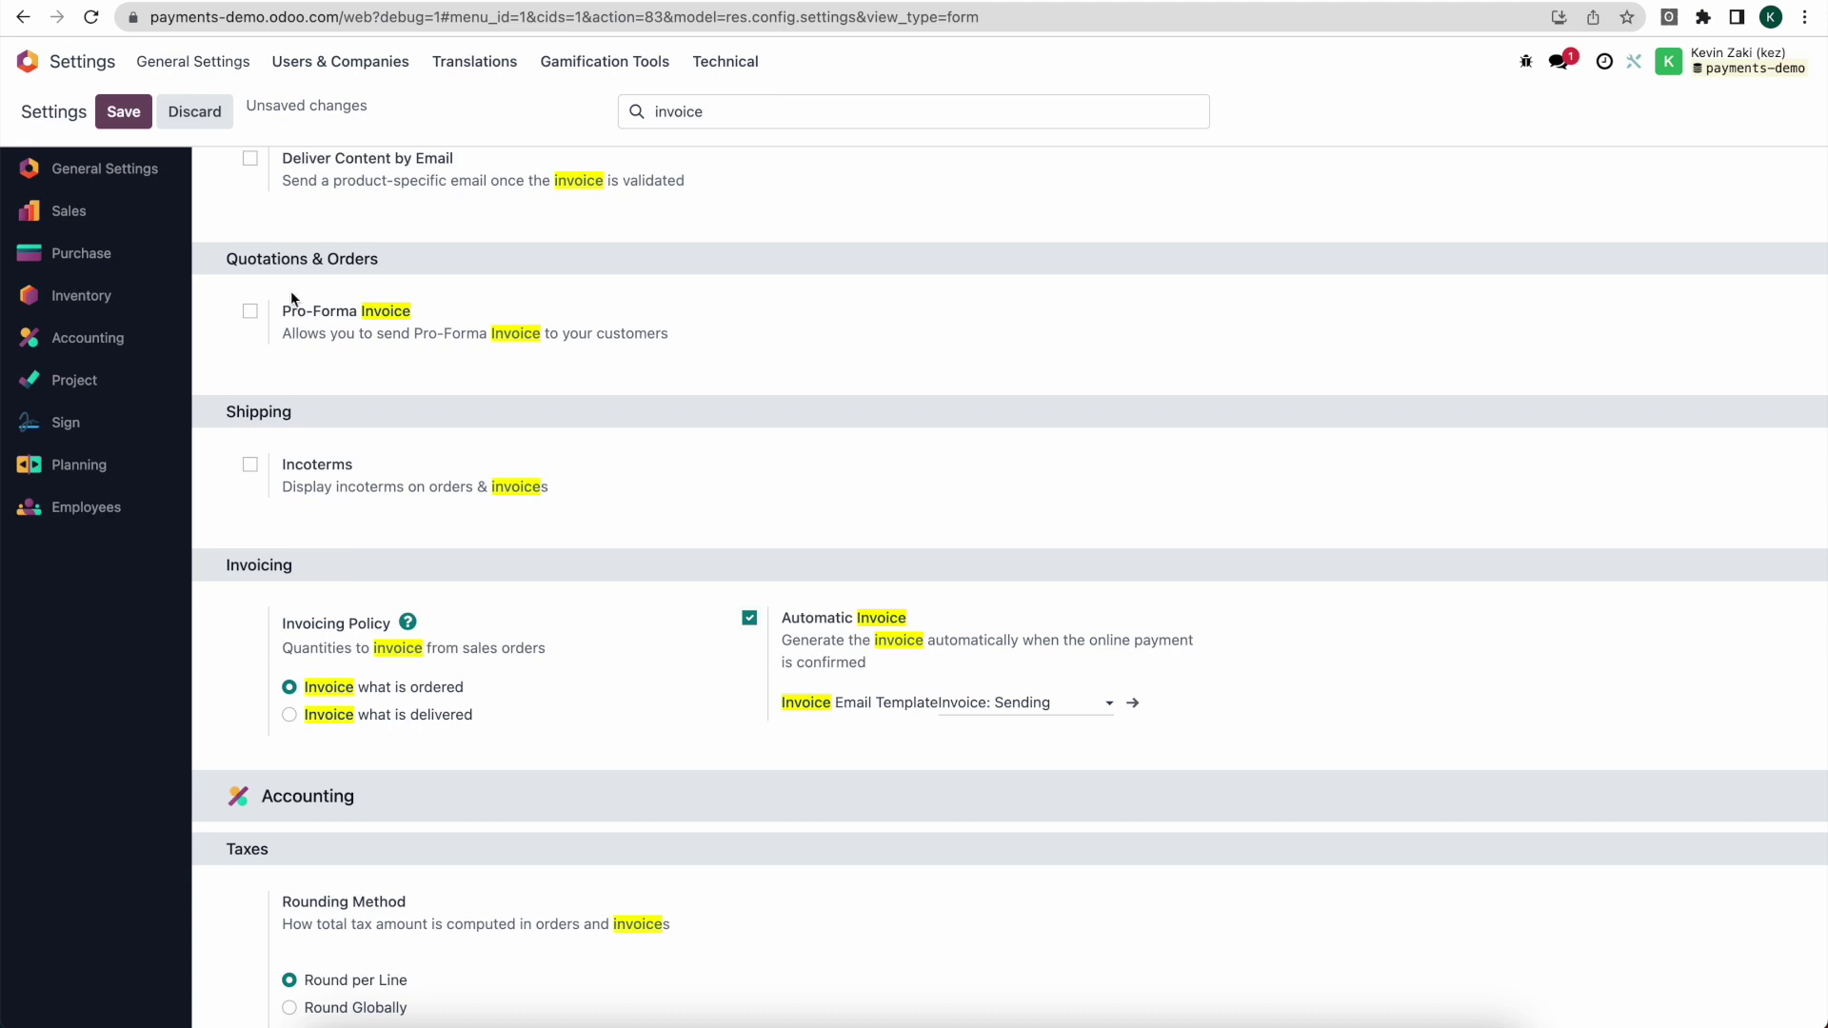
pyautogui.click(126, 112)
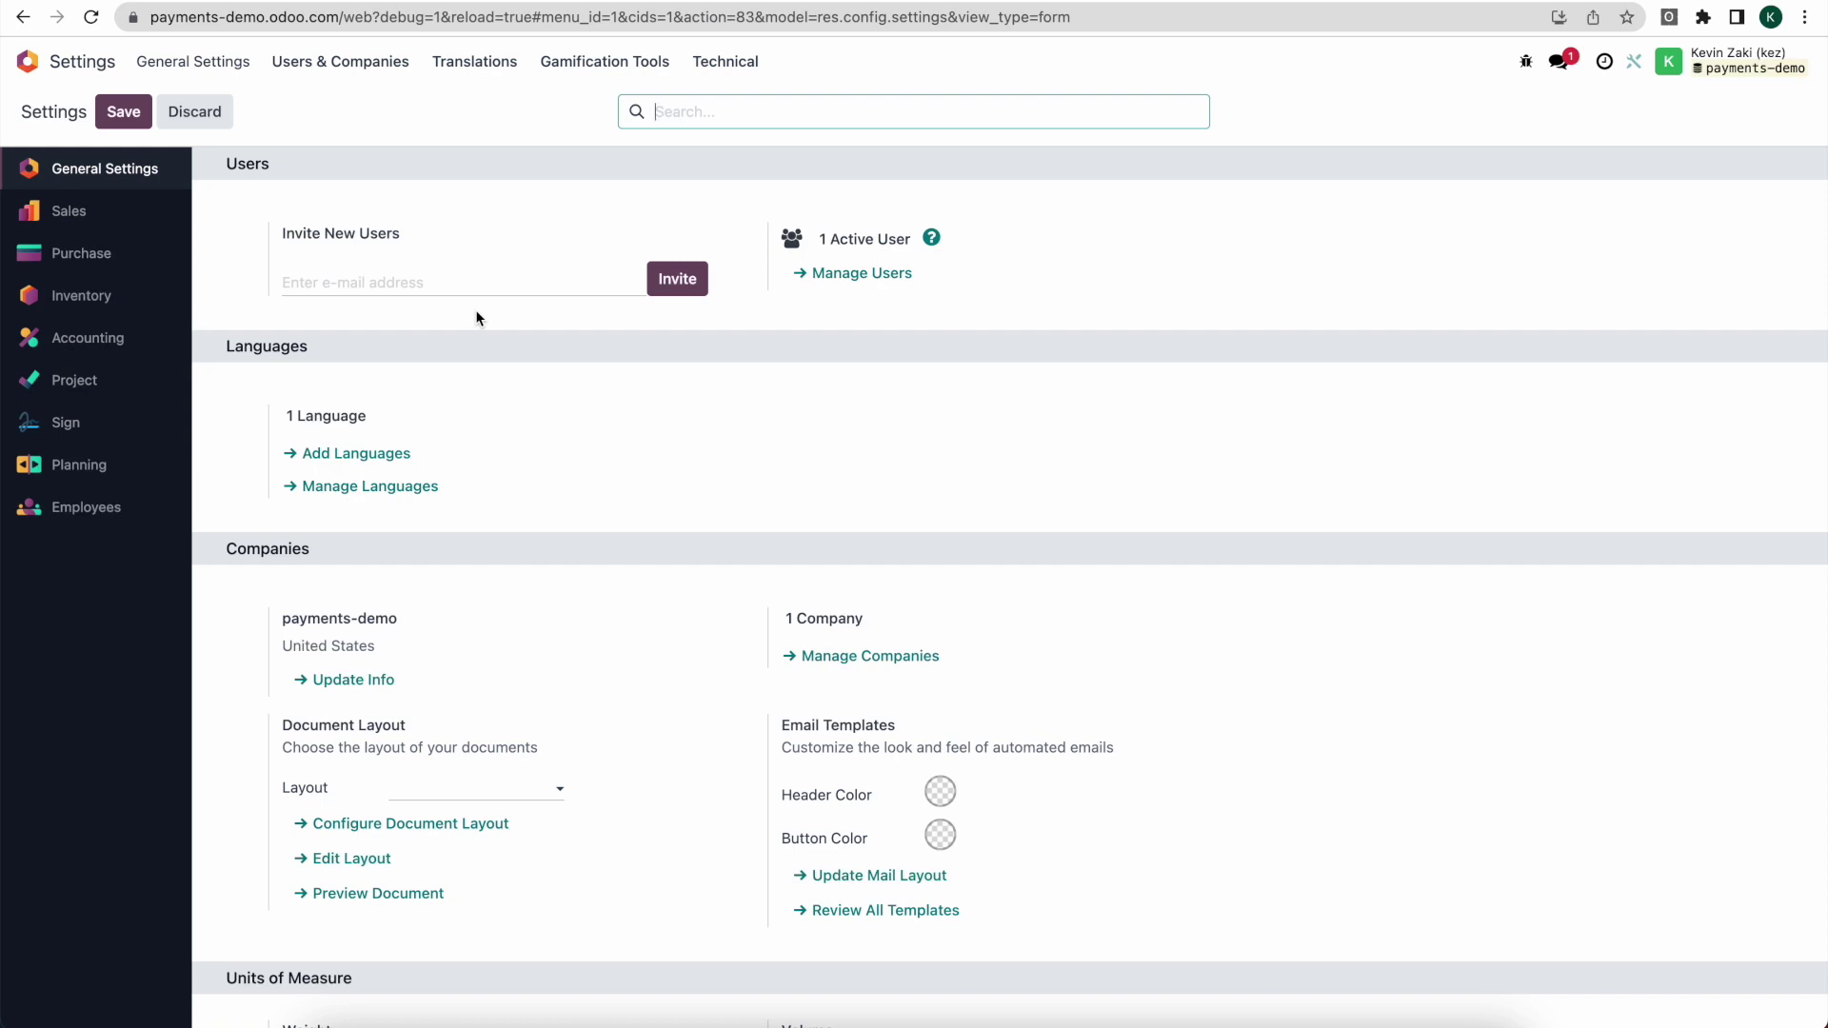
# Step: Go to Payment Providers via the 'payment pro' search and open the Stripe provider
pyautogui.click(33, 74)
pyautogui.click(28, 61)
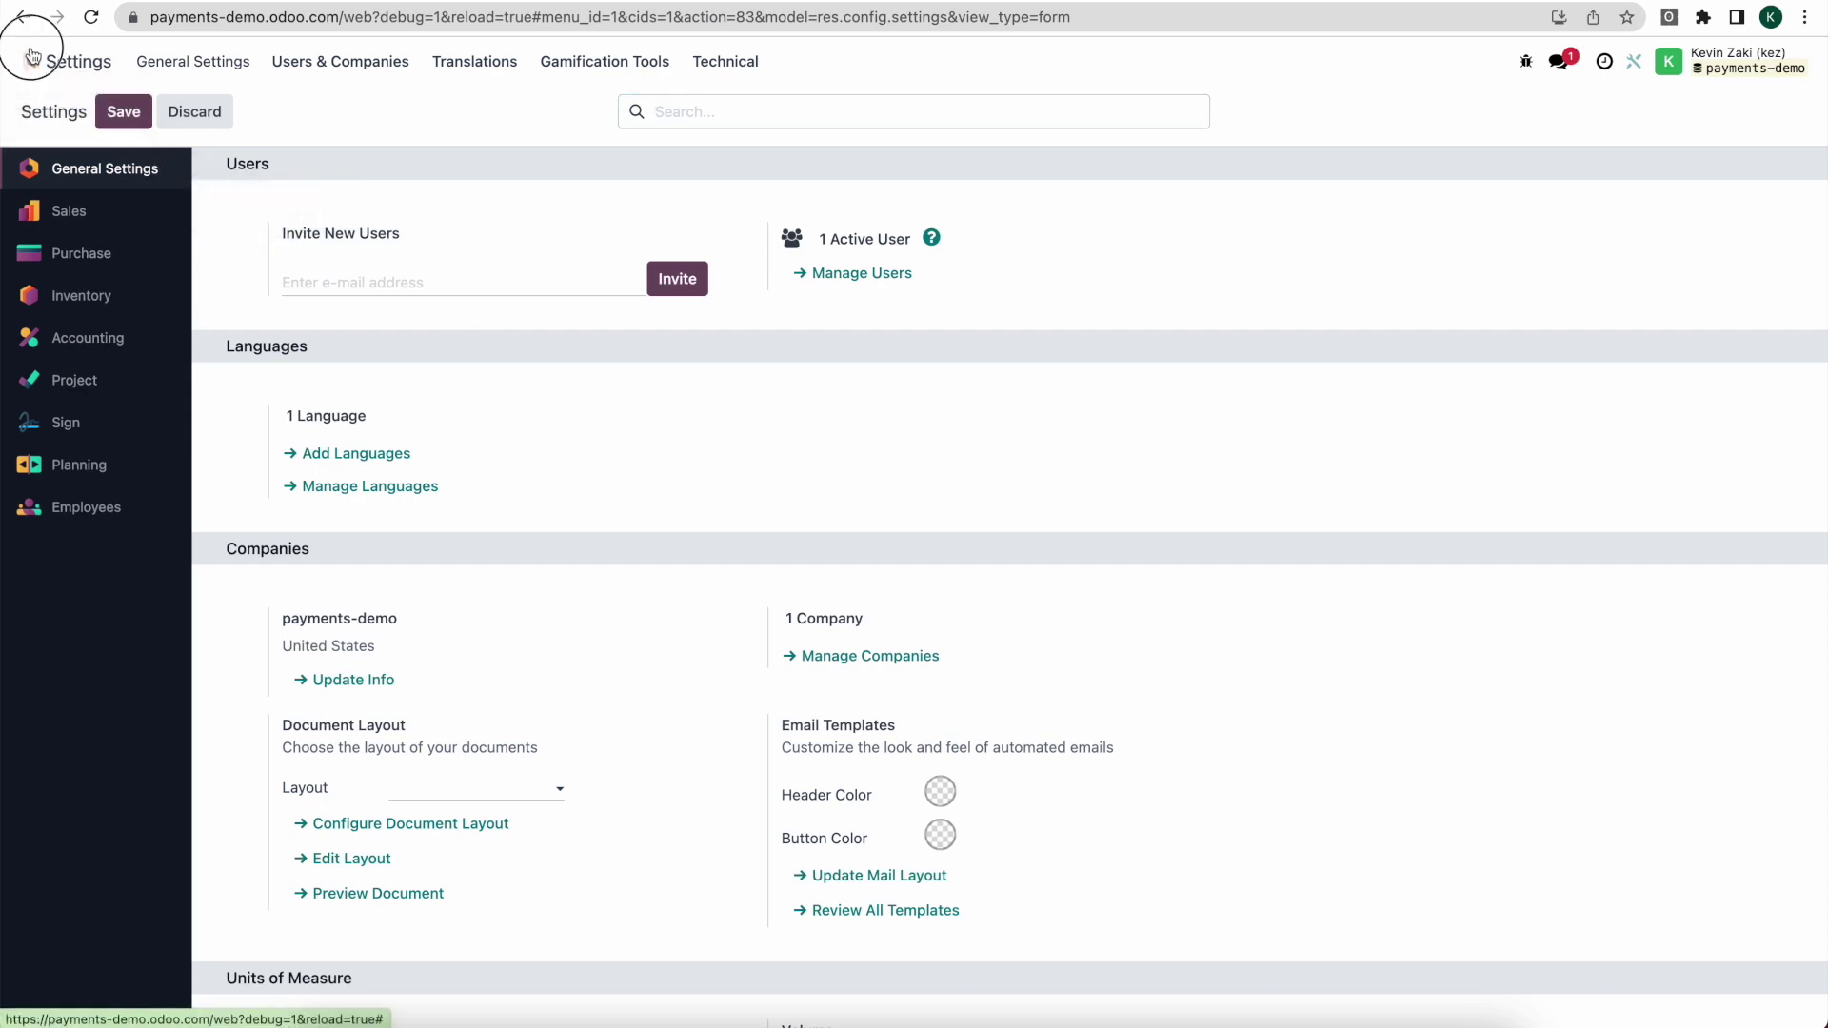
pyautogui.write('payment pro')
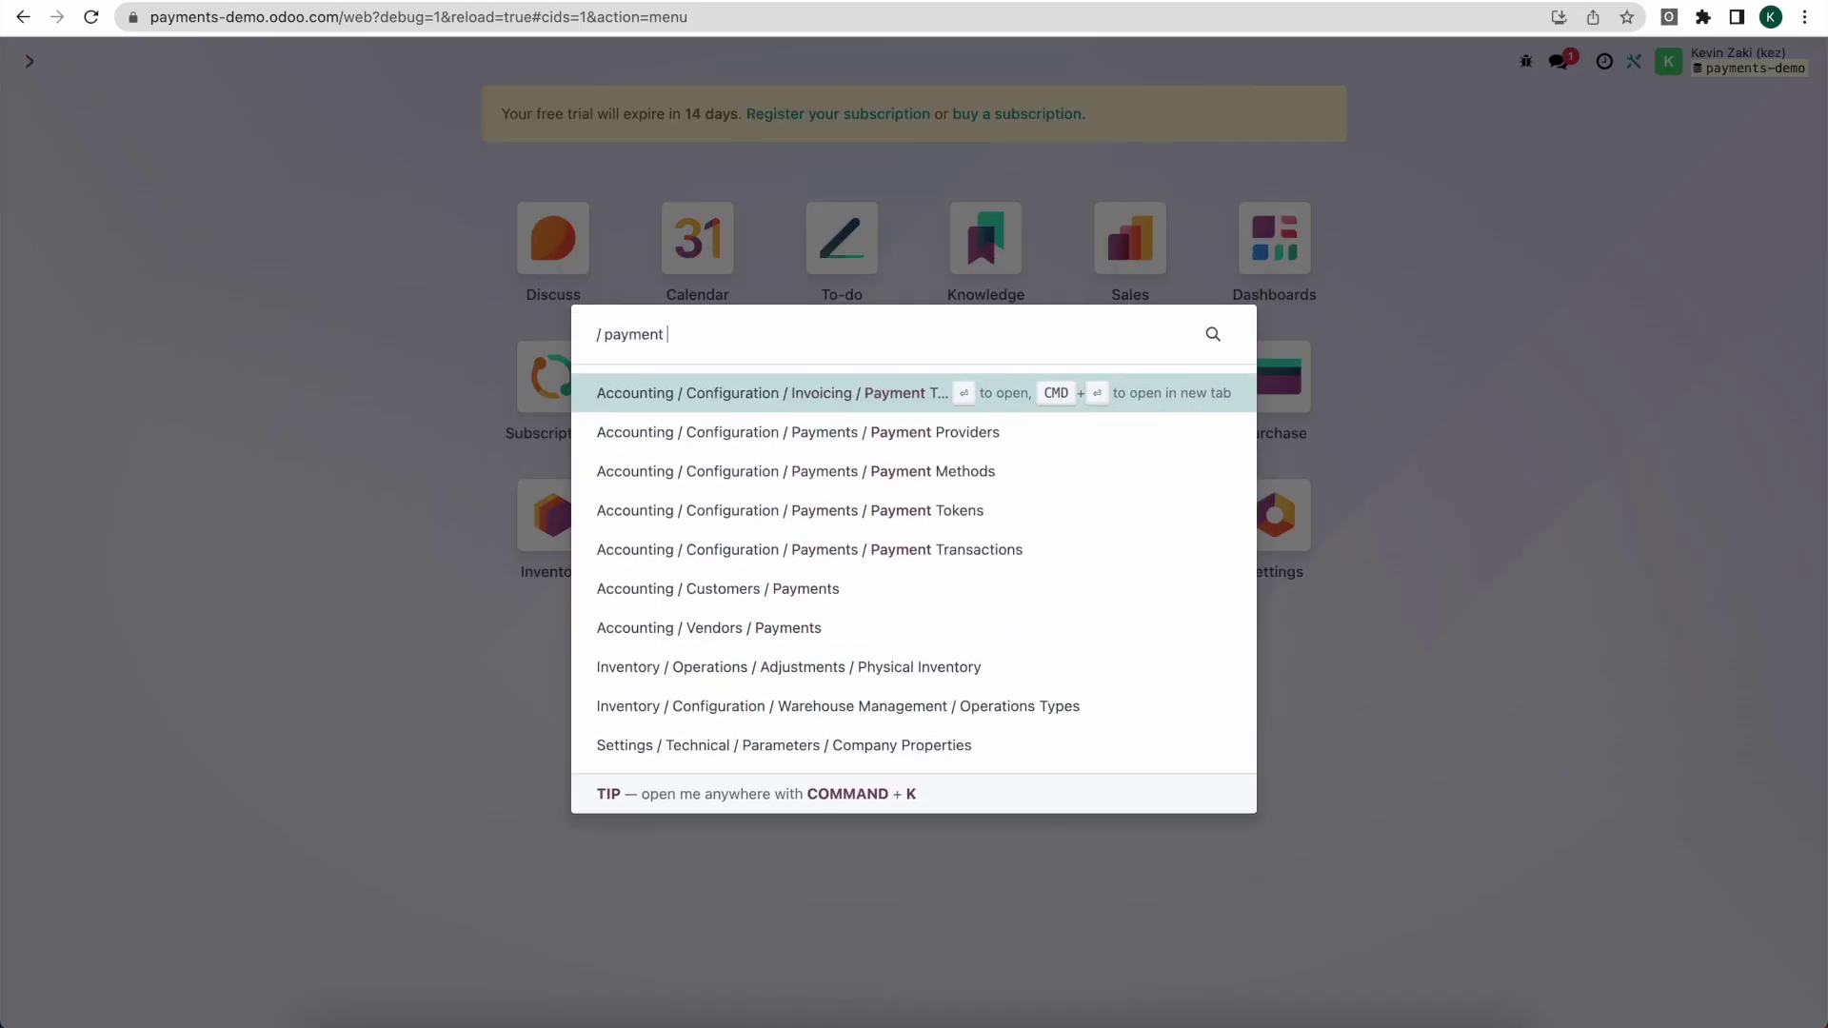
pyautogui.click(809, 491)
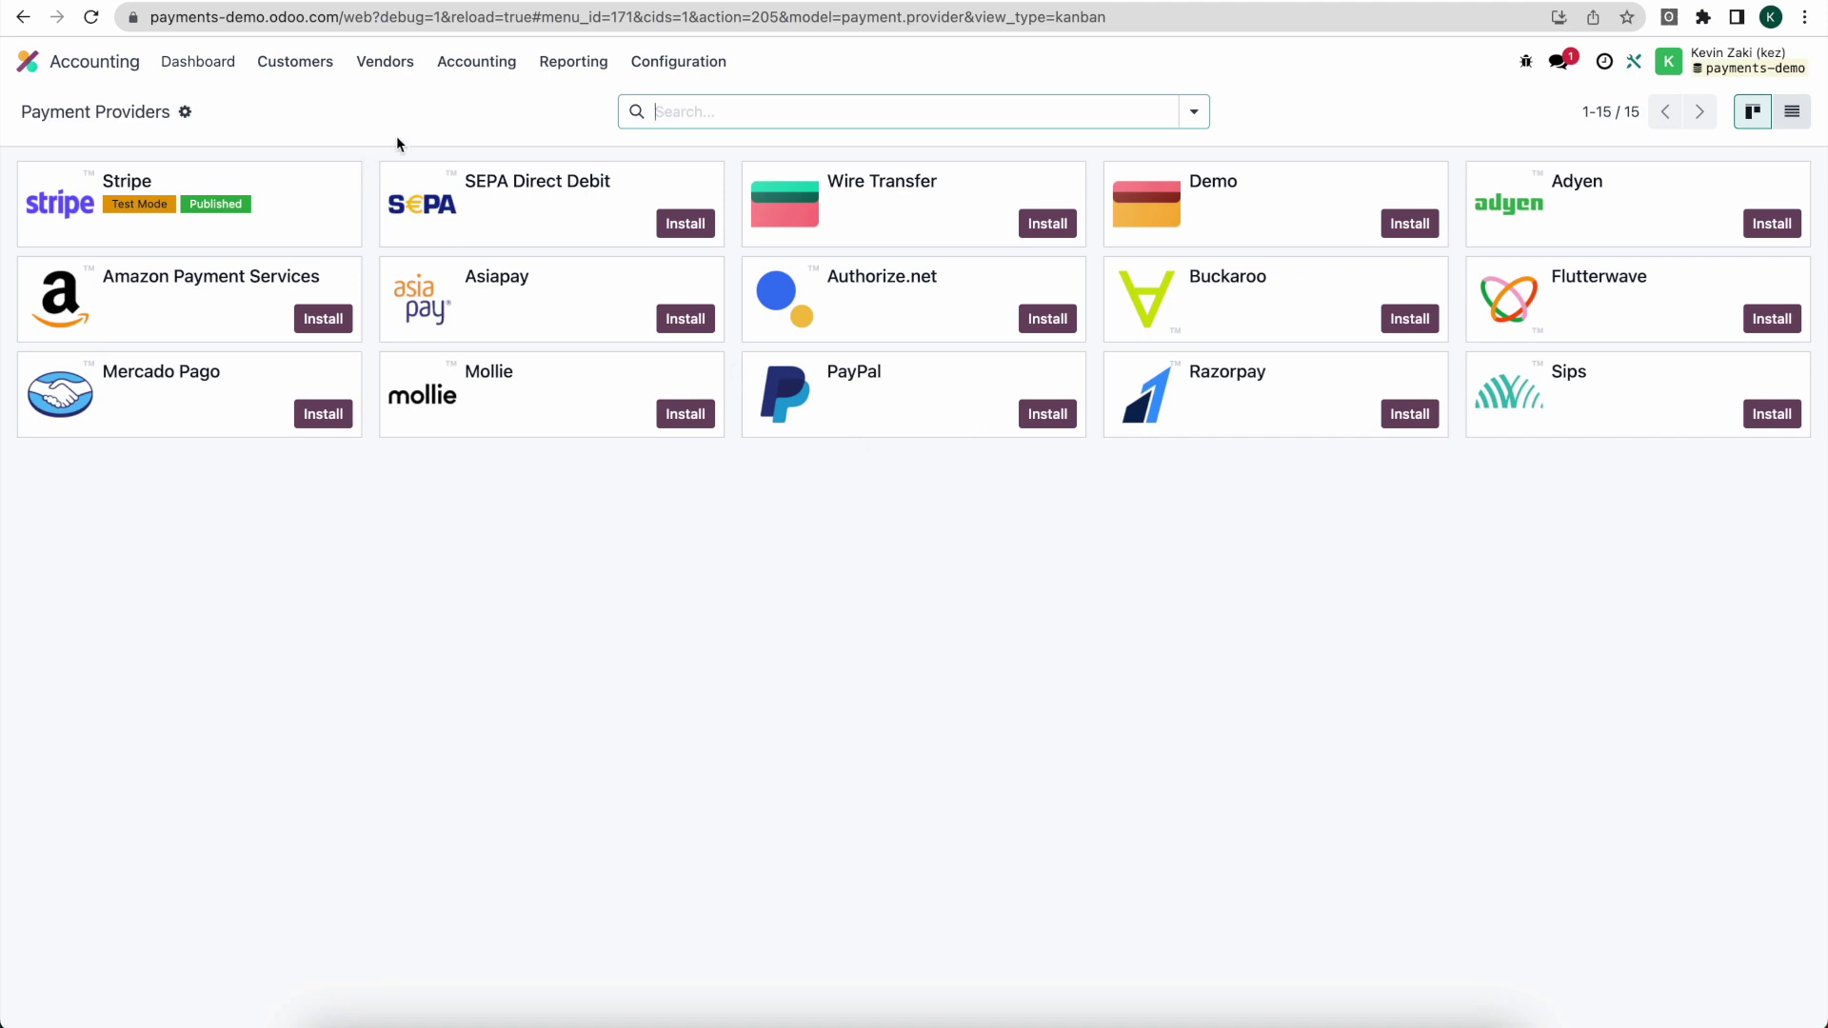
pyautogui.click(296, 197)
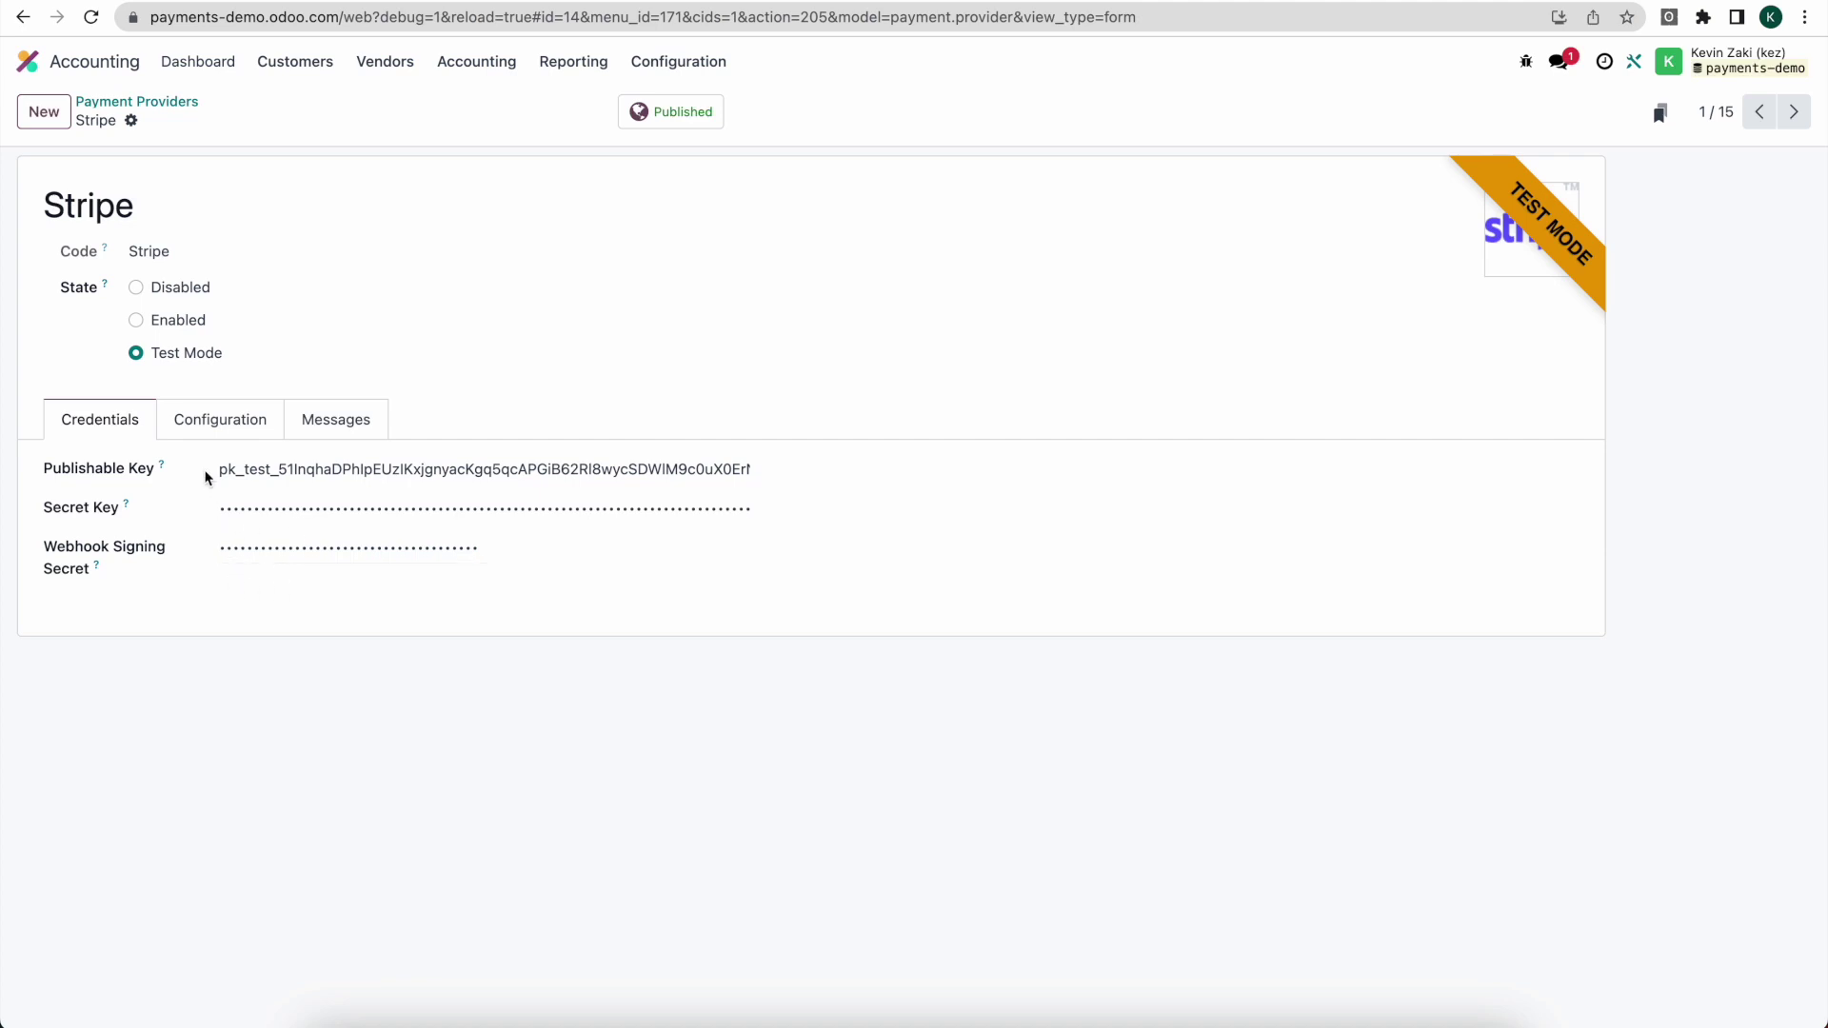
# Step: Check Stripe's Configuration tab, with its payment journal set to Bank, then return to the home menu
pyautogui.click(217, 428)
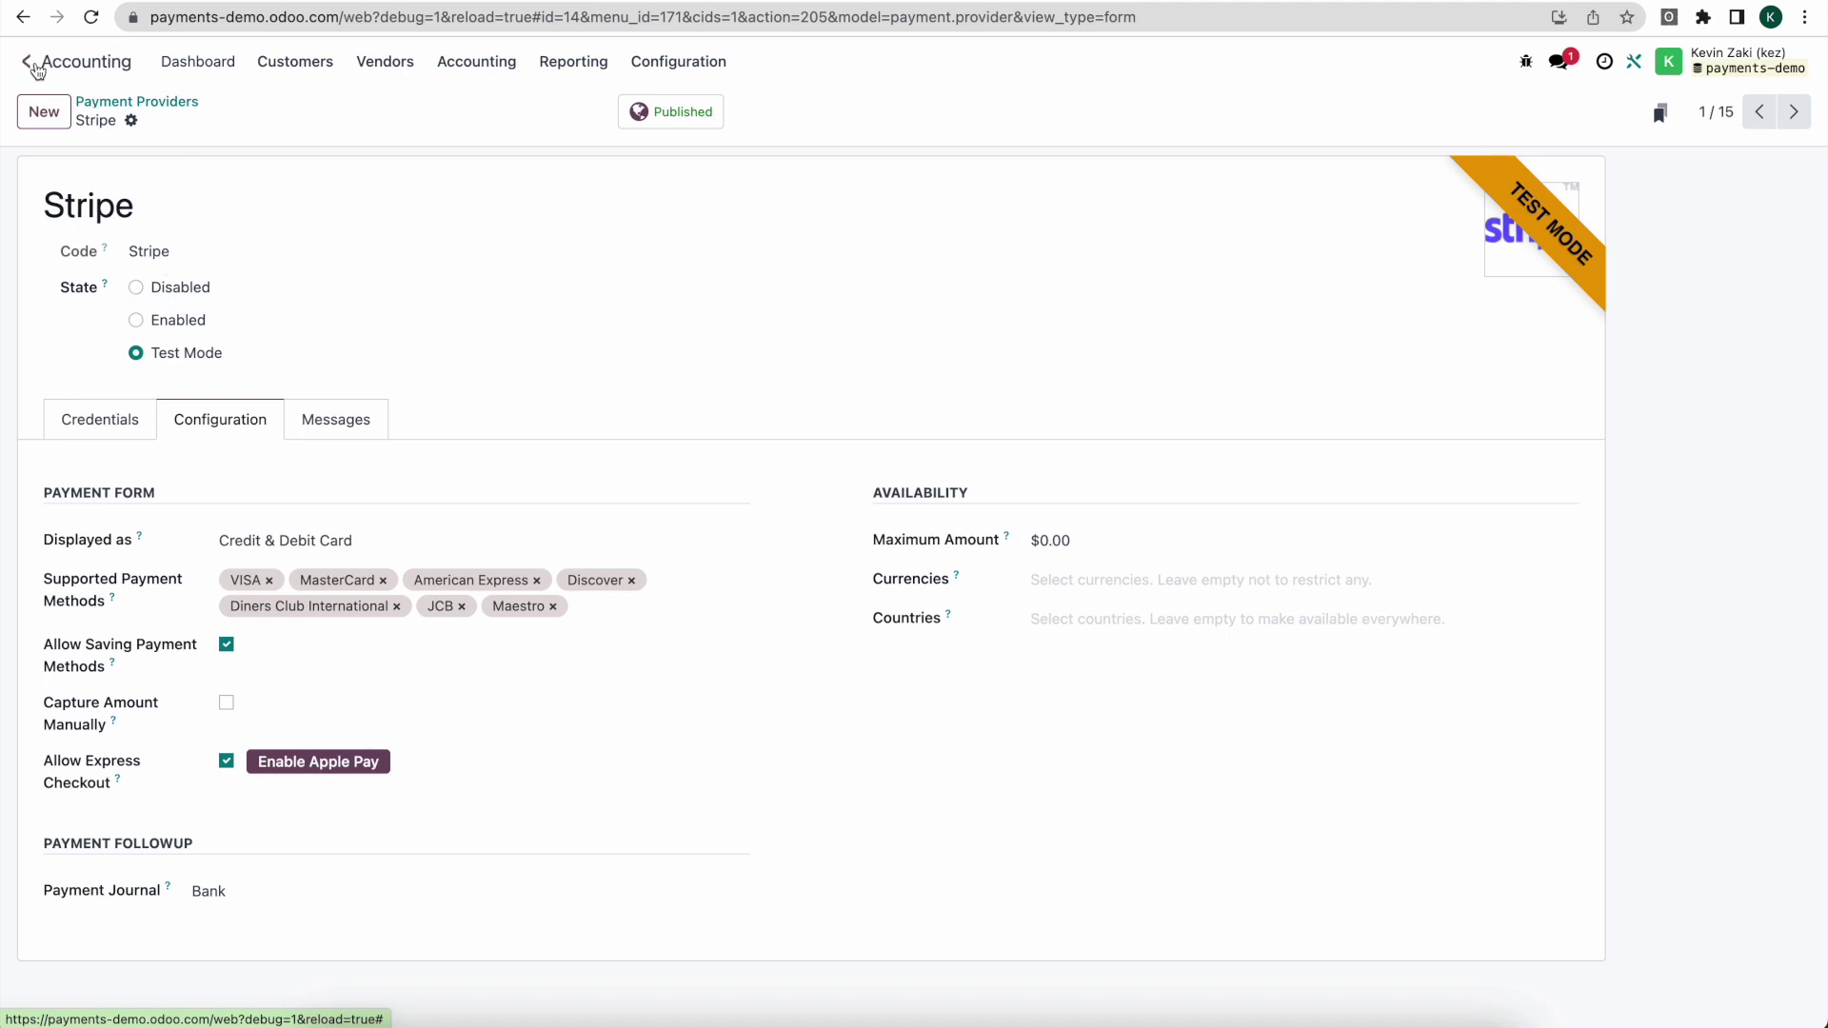
pyautogui.click(35, 70)
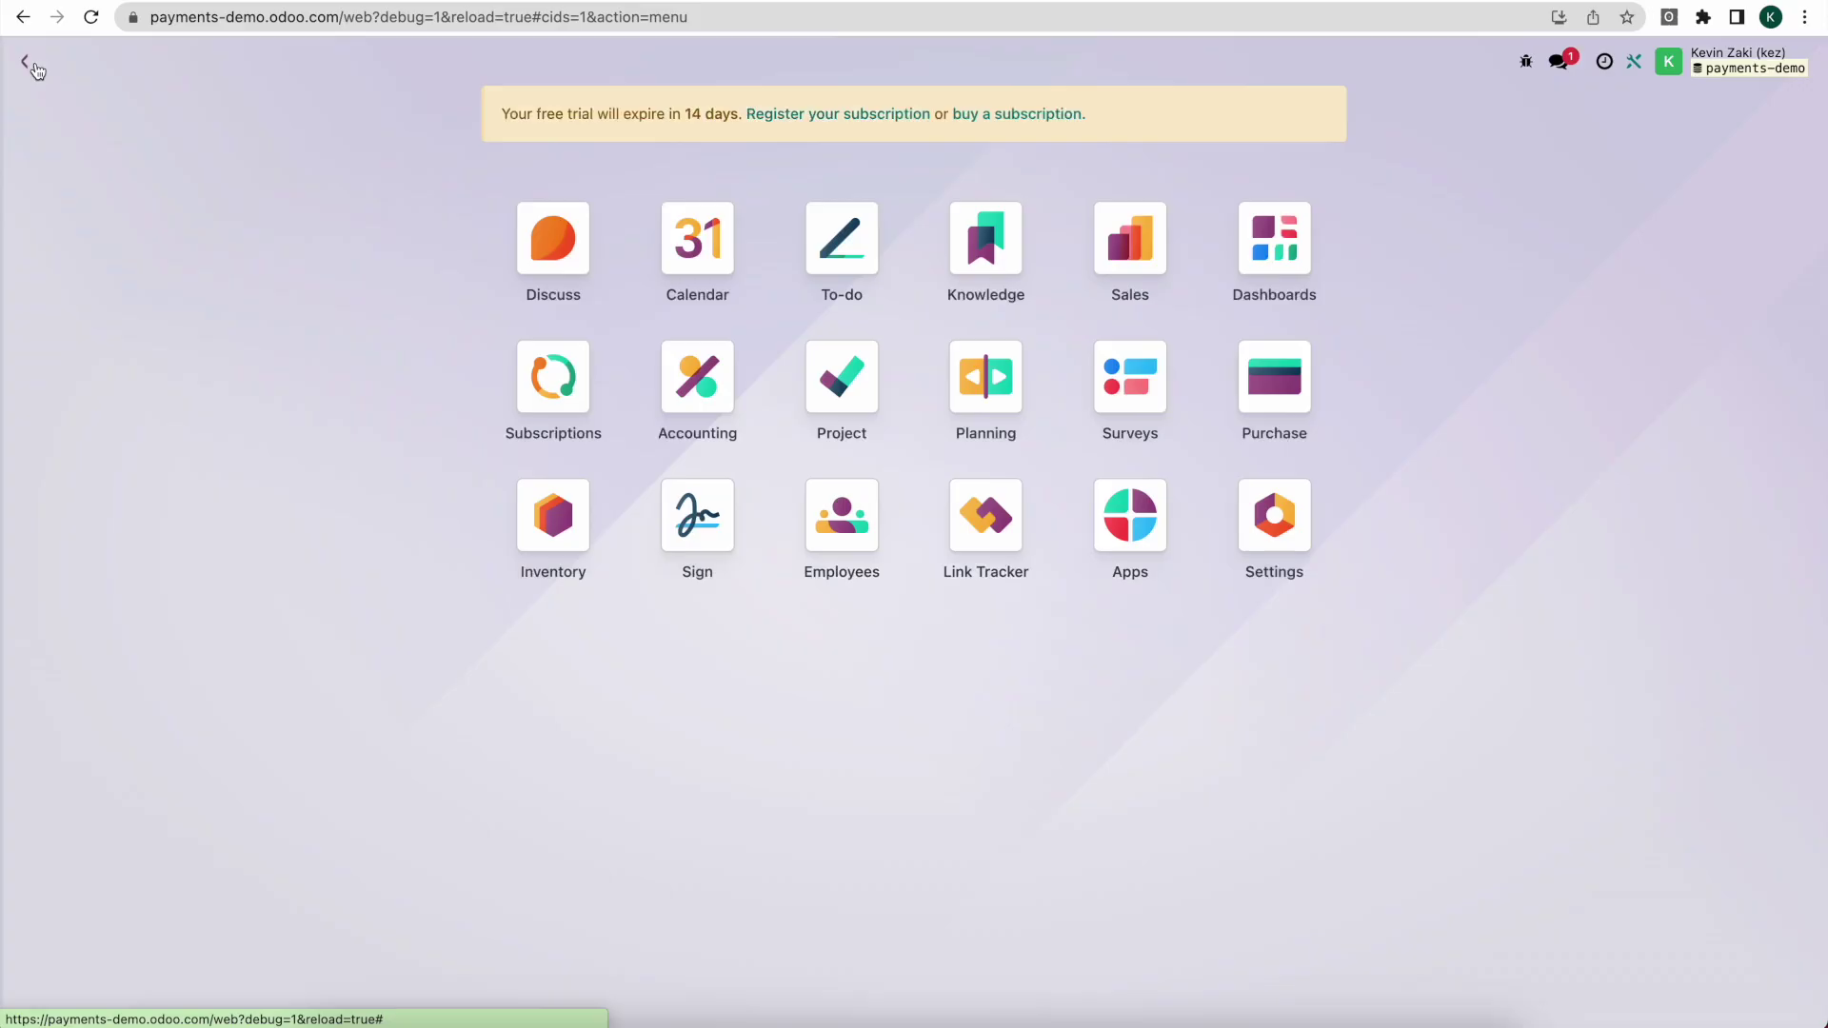
# Step: Start a new Sales quotation for Customer 2 with a Product 1 order line
pyautogui.click(1133, 255)
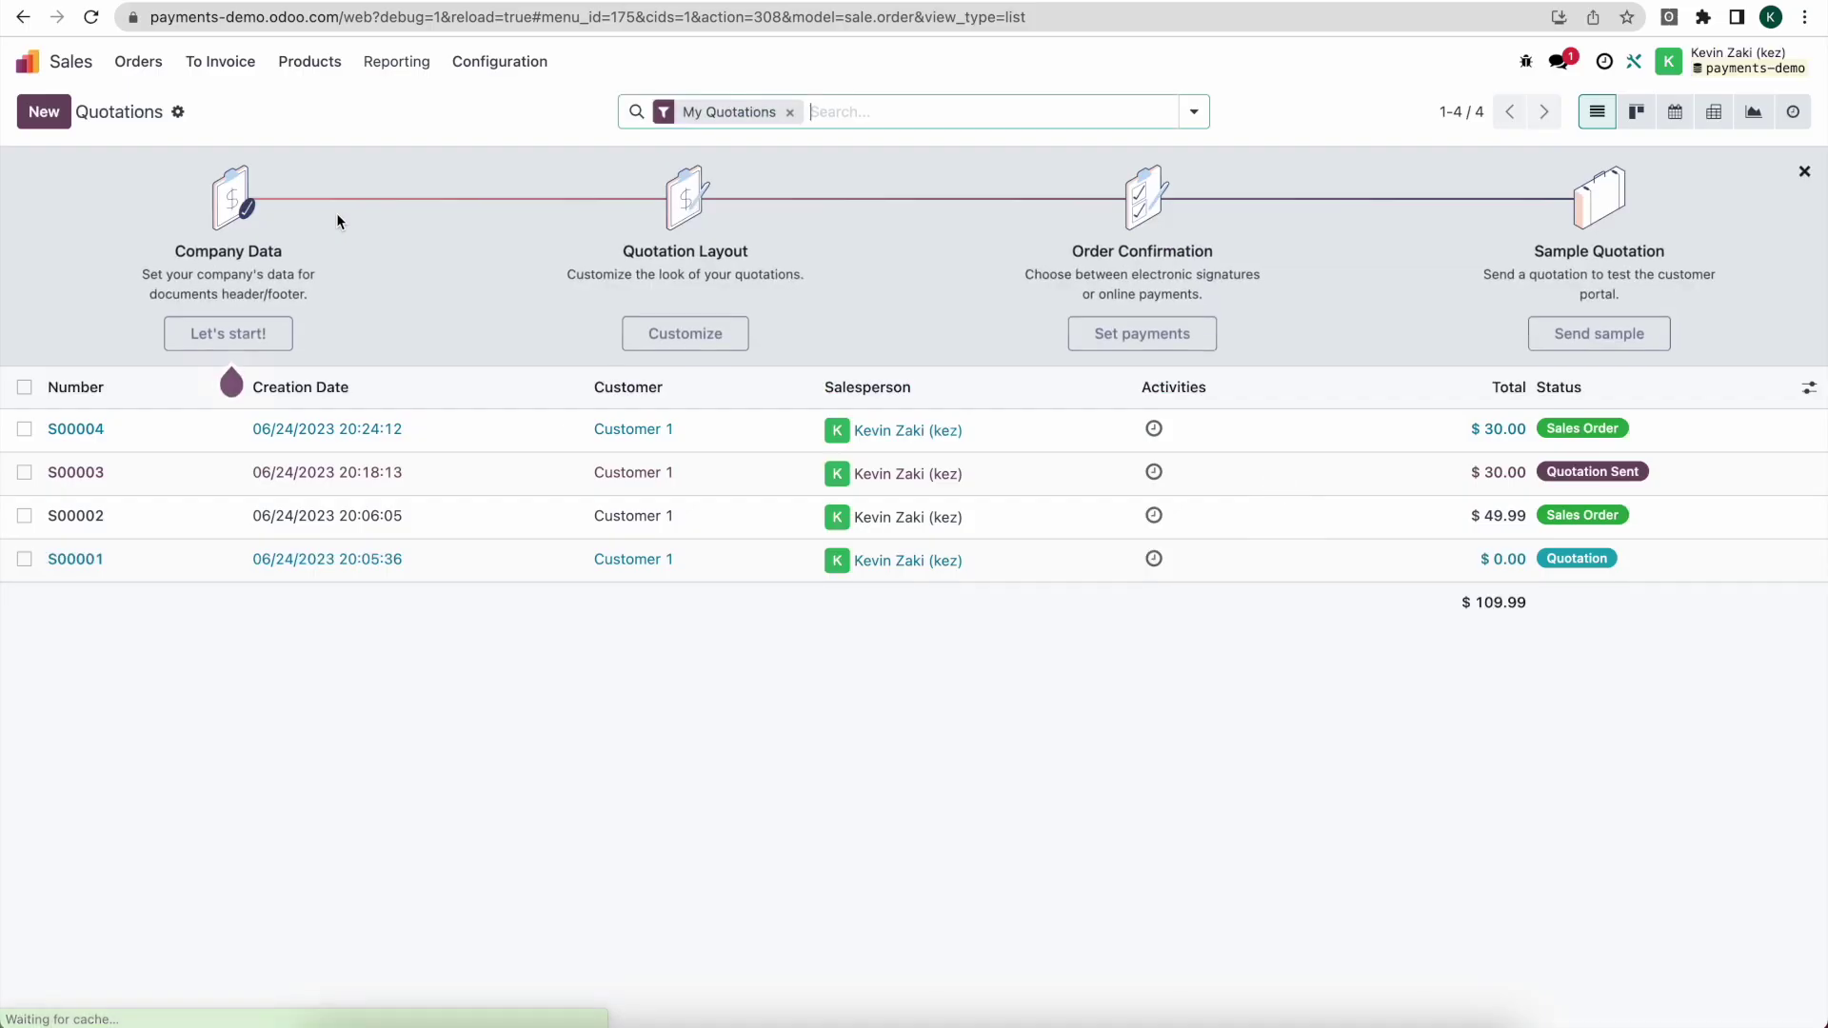
pyautogui.click(44, 112)
pyautogui.click(252, 297)
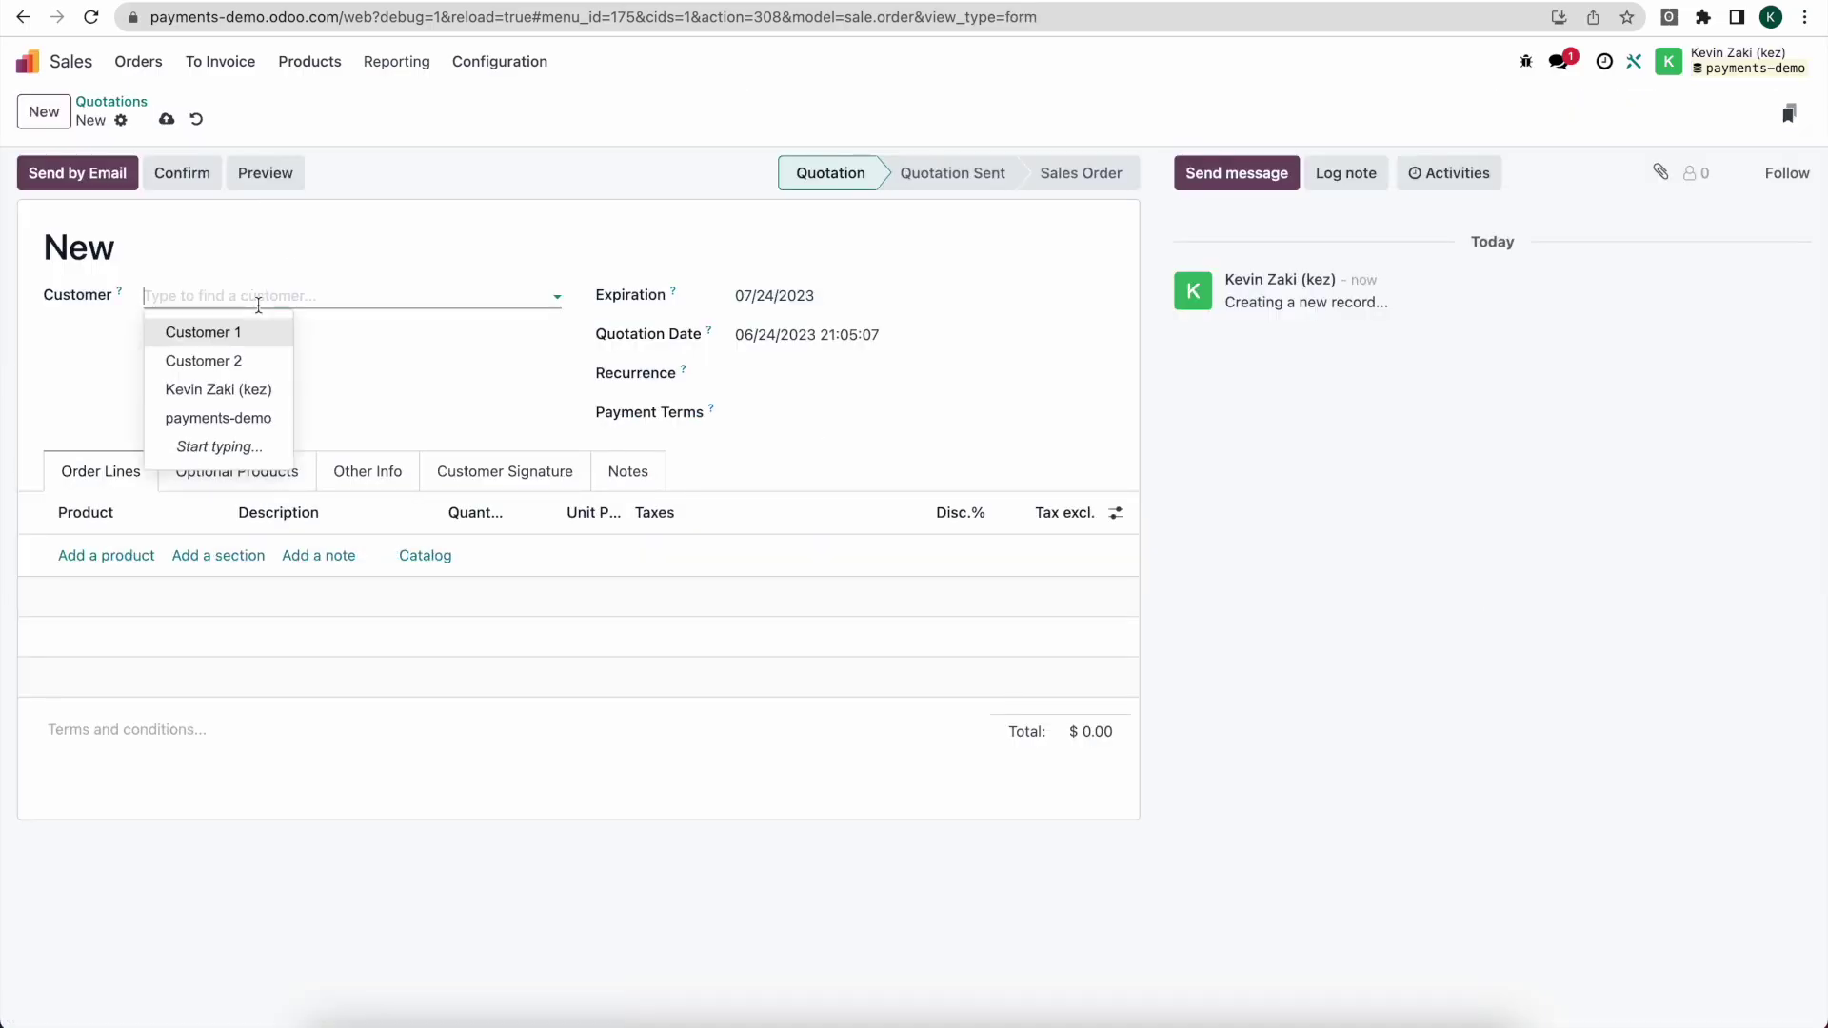
pyautogui.click(246, 362)
pyautogui.click(107, 556)
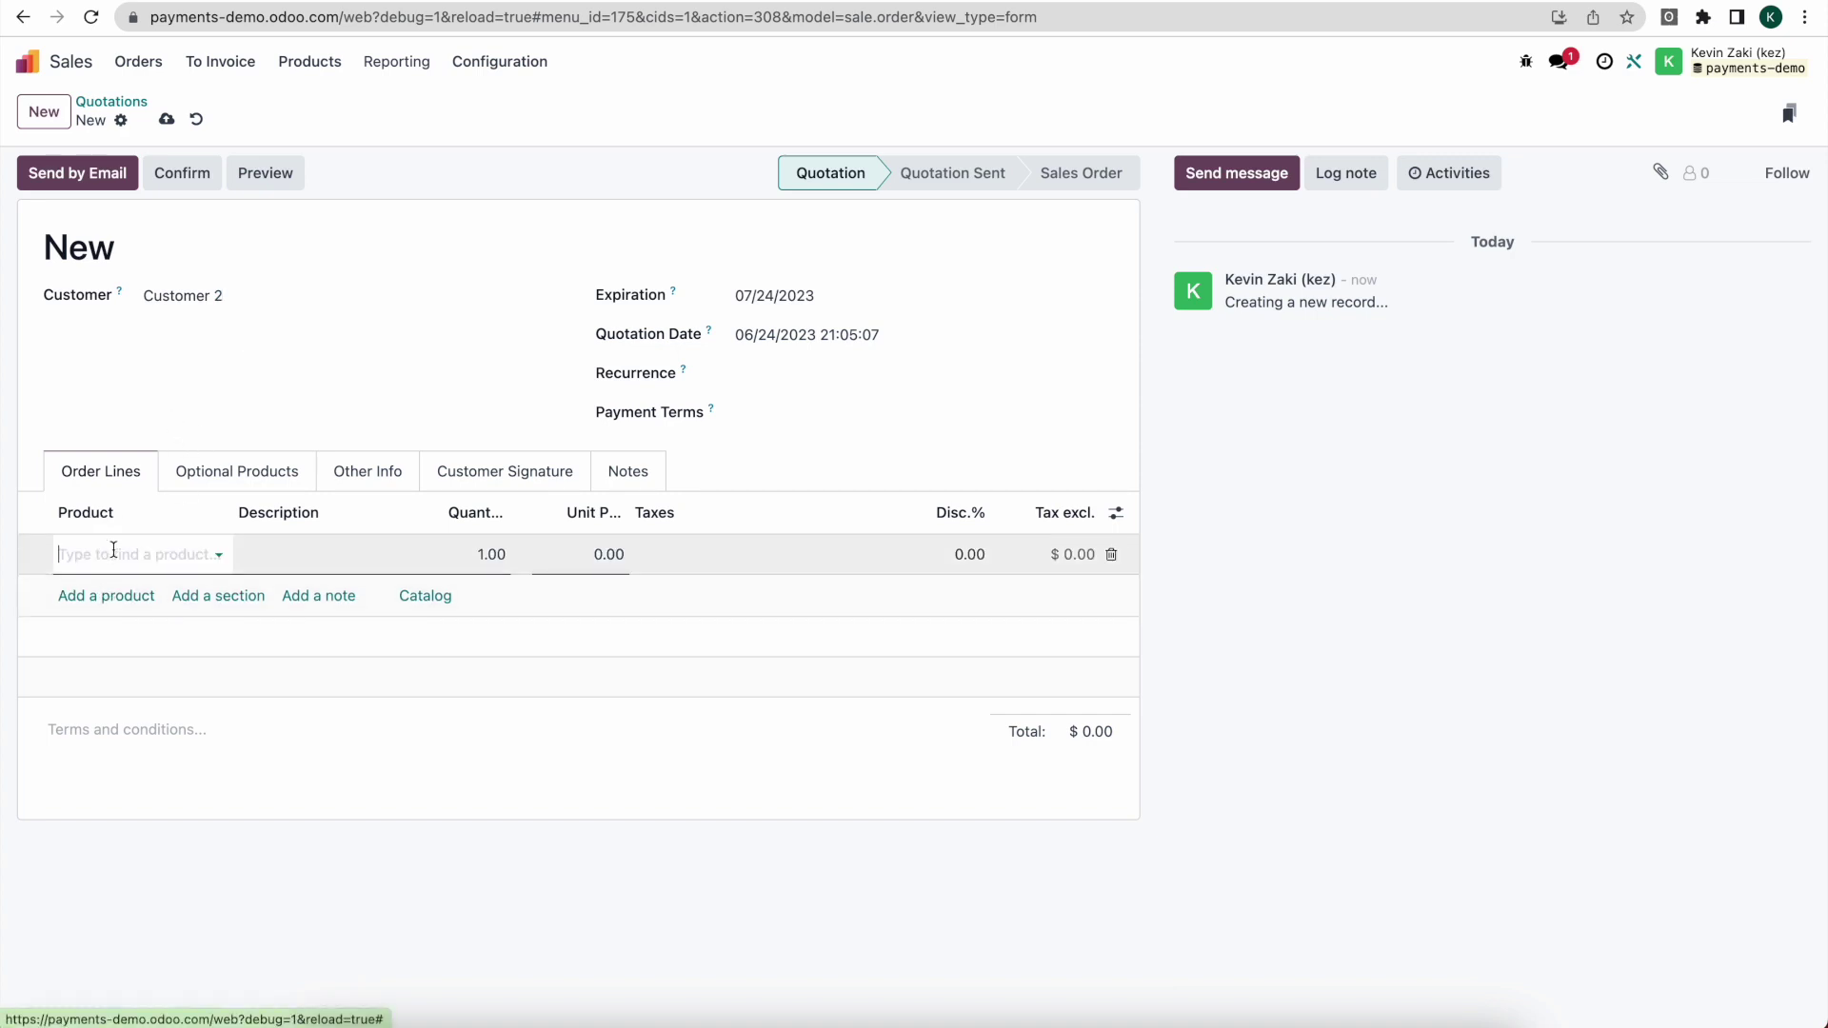
pyautogui.click(113, 551)
pyautogui.click(140, 595)
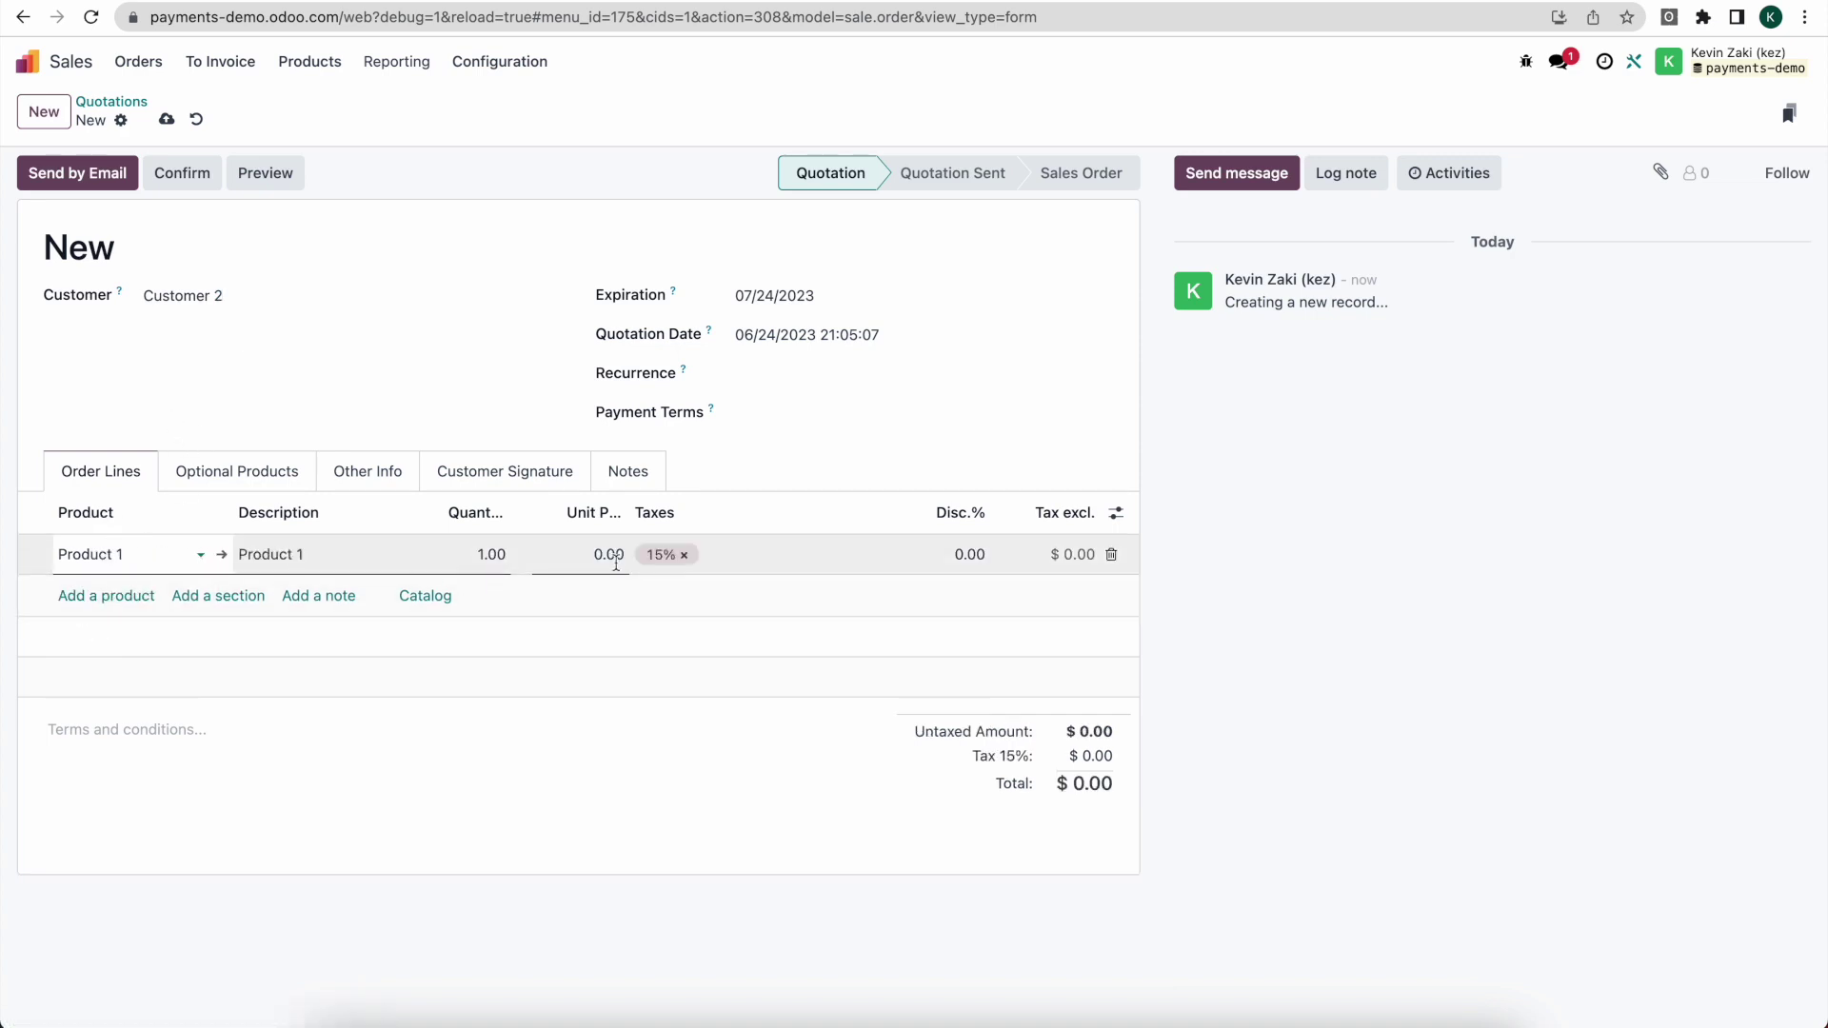
# Step: Set the line's unit price to 50 with the 15% tax removed, save, and send by email
pyautogui.click(616, 557)
pyautogui.write('50')
pyautogui.press('Tab')
pyautogui.press('BackSpace')
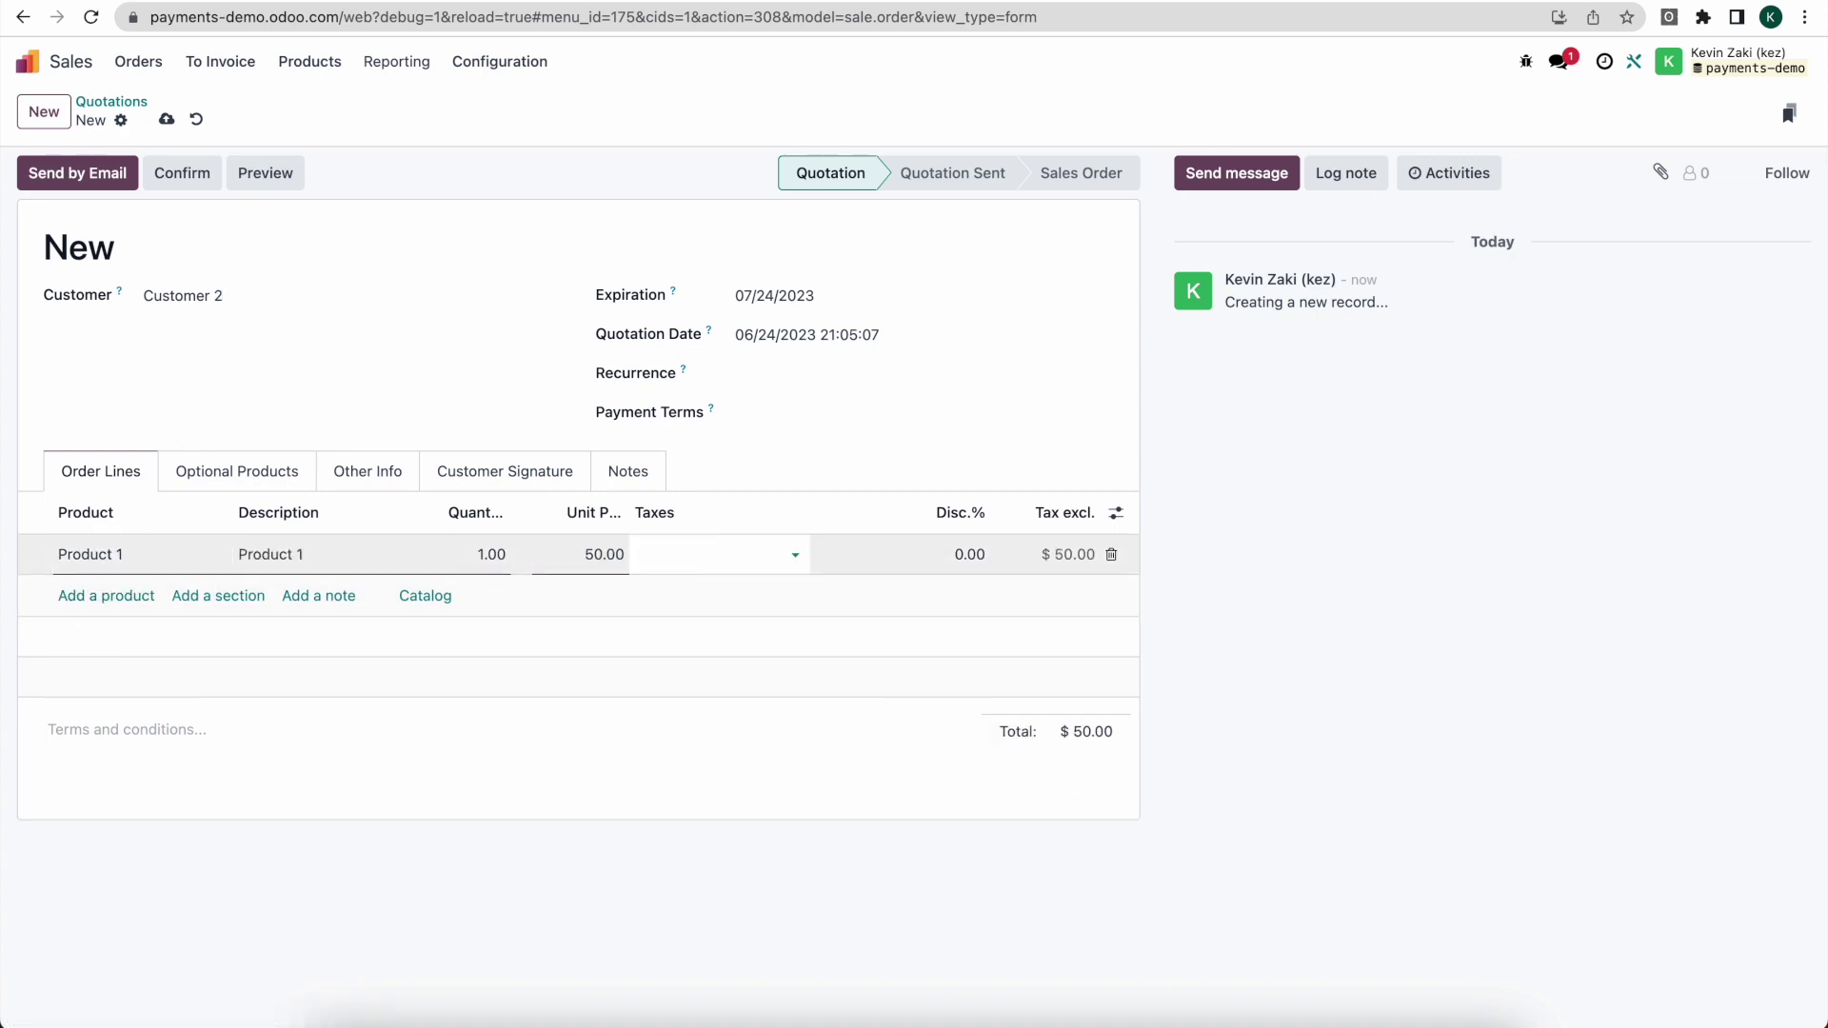
pyautogui.click(682, 739)
pyautogui.click(167, 120)
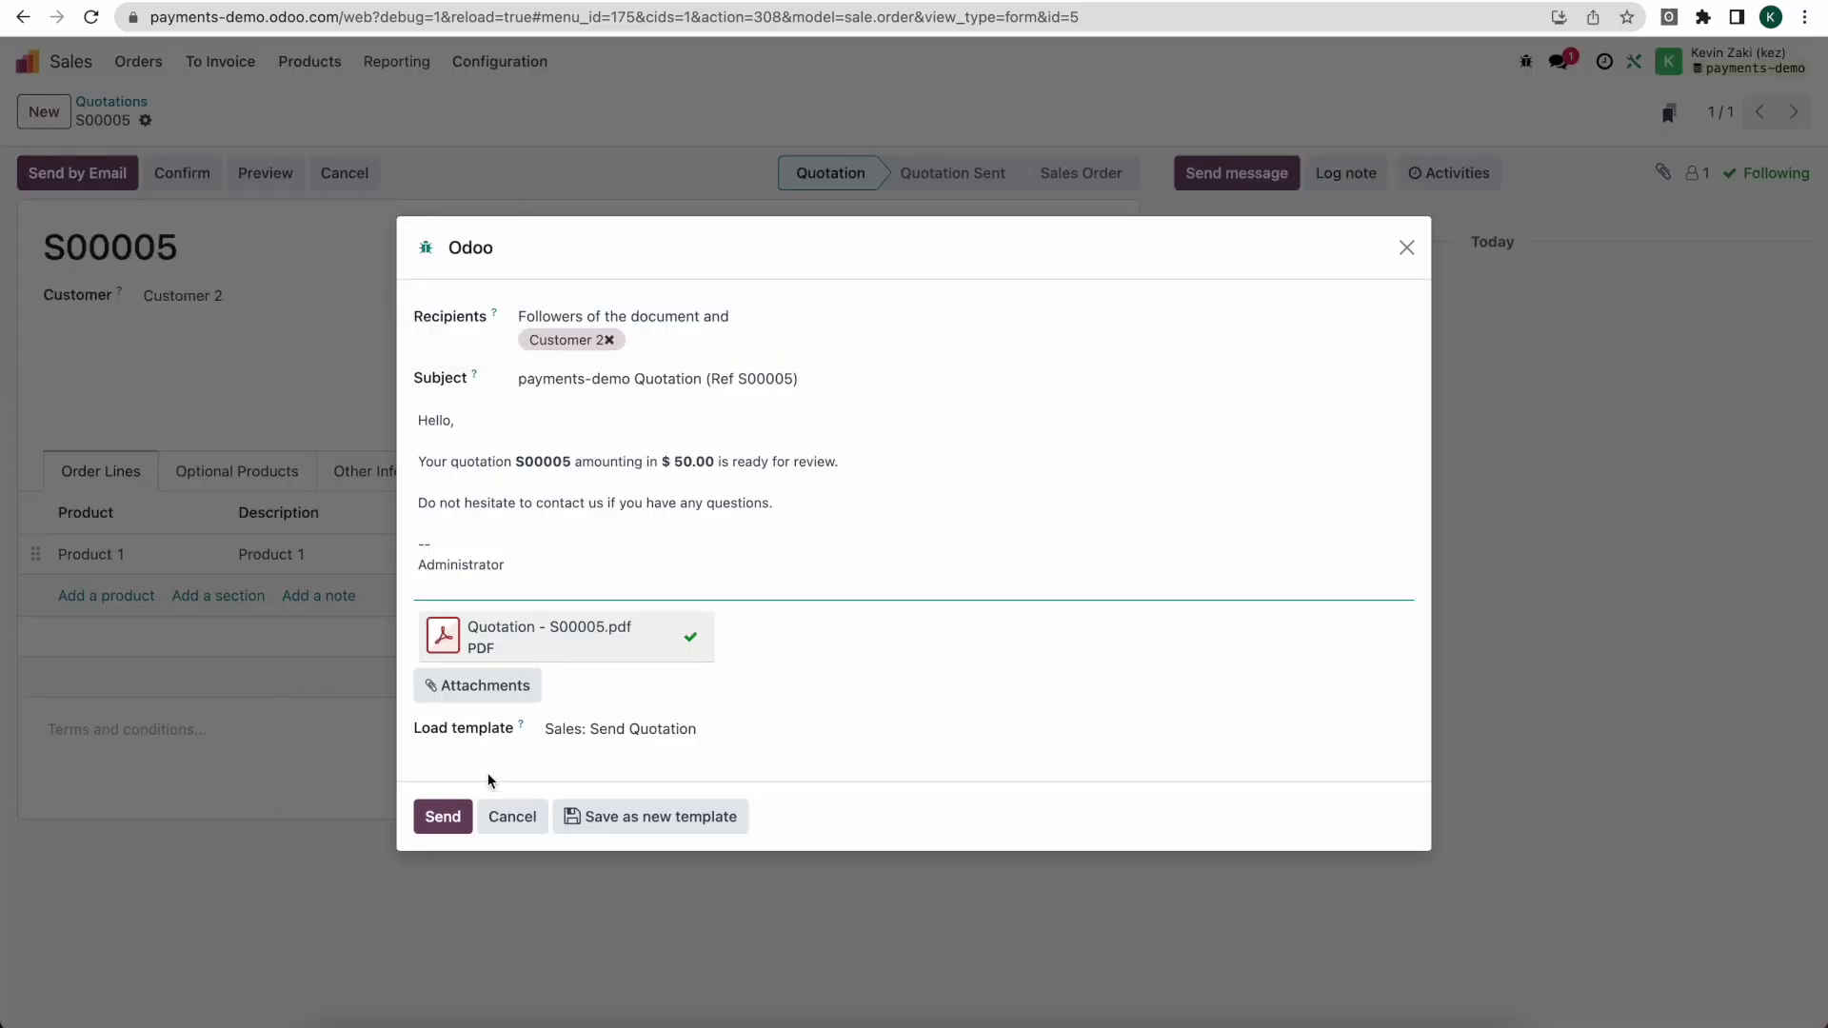
pyautogui.click(441, 817)
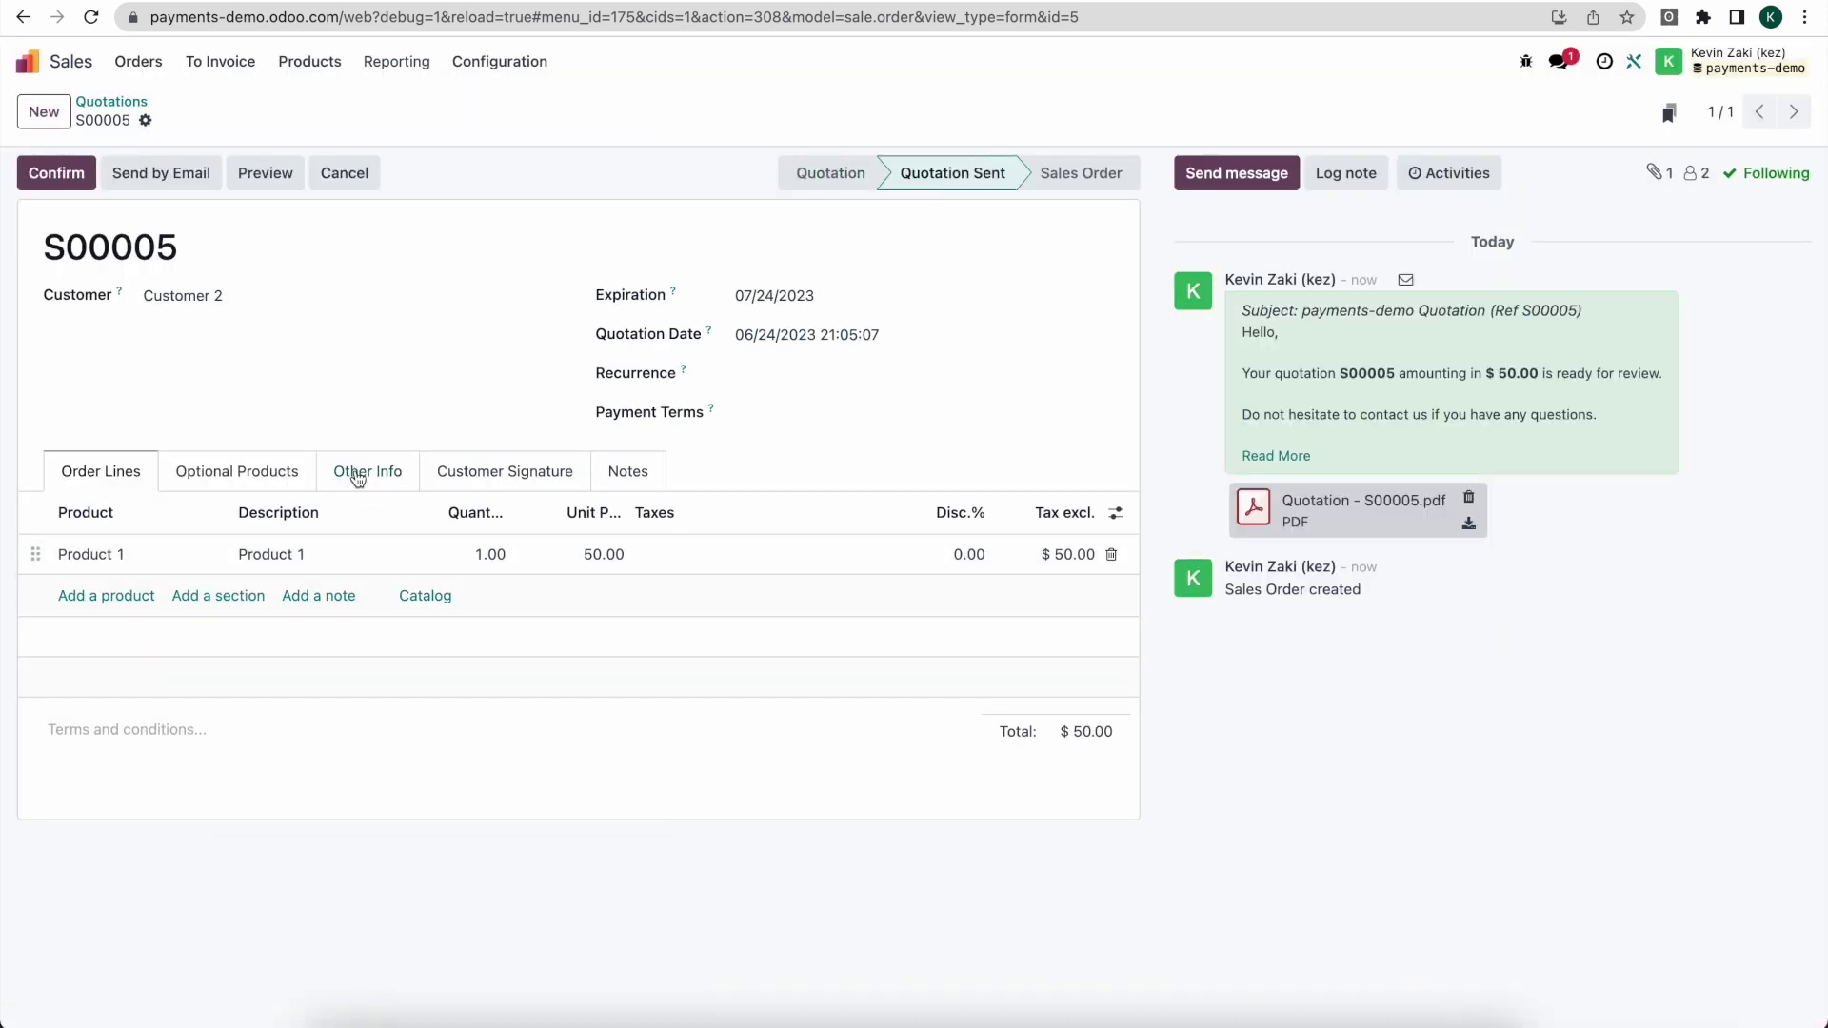
# Step: Review the S00005 Other Info details, then switch to the mailbox to find the quotation email
pyautogui.click(357, 478)
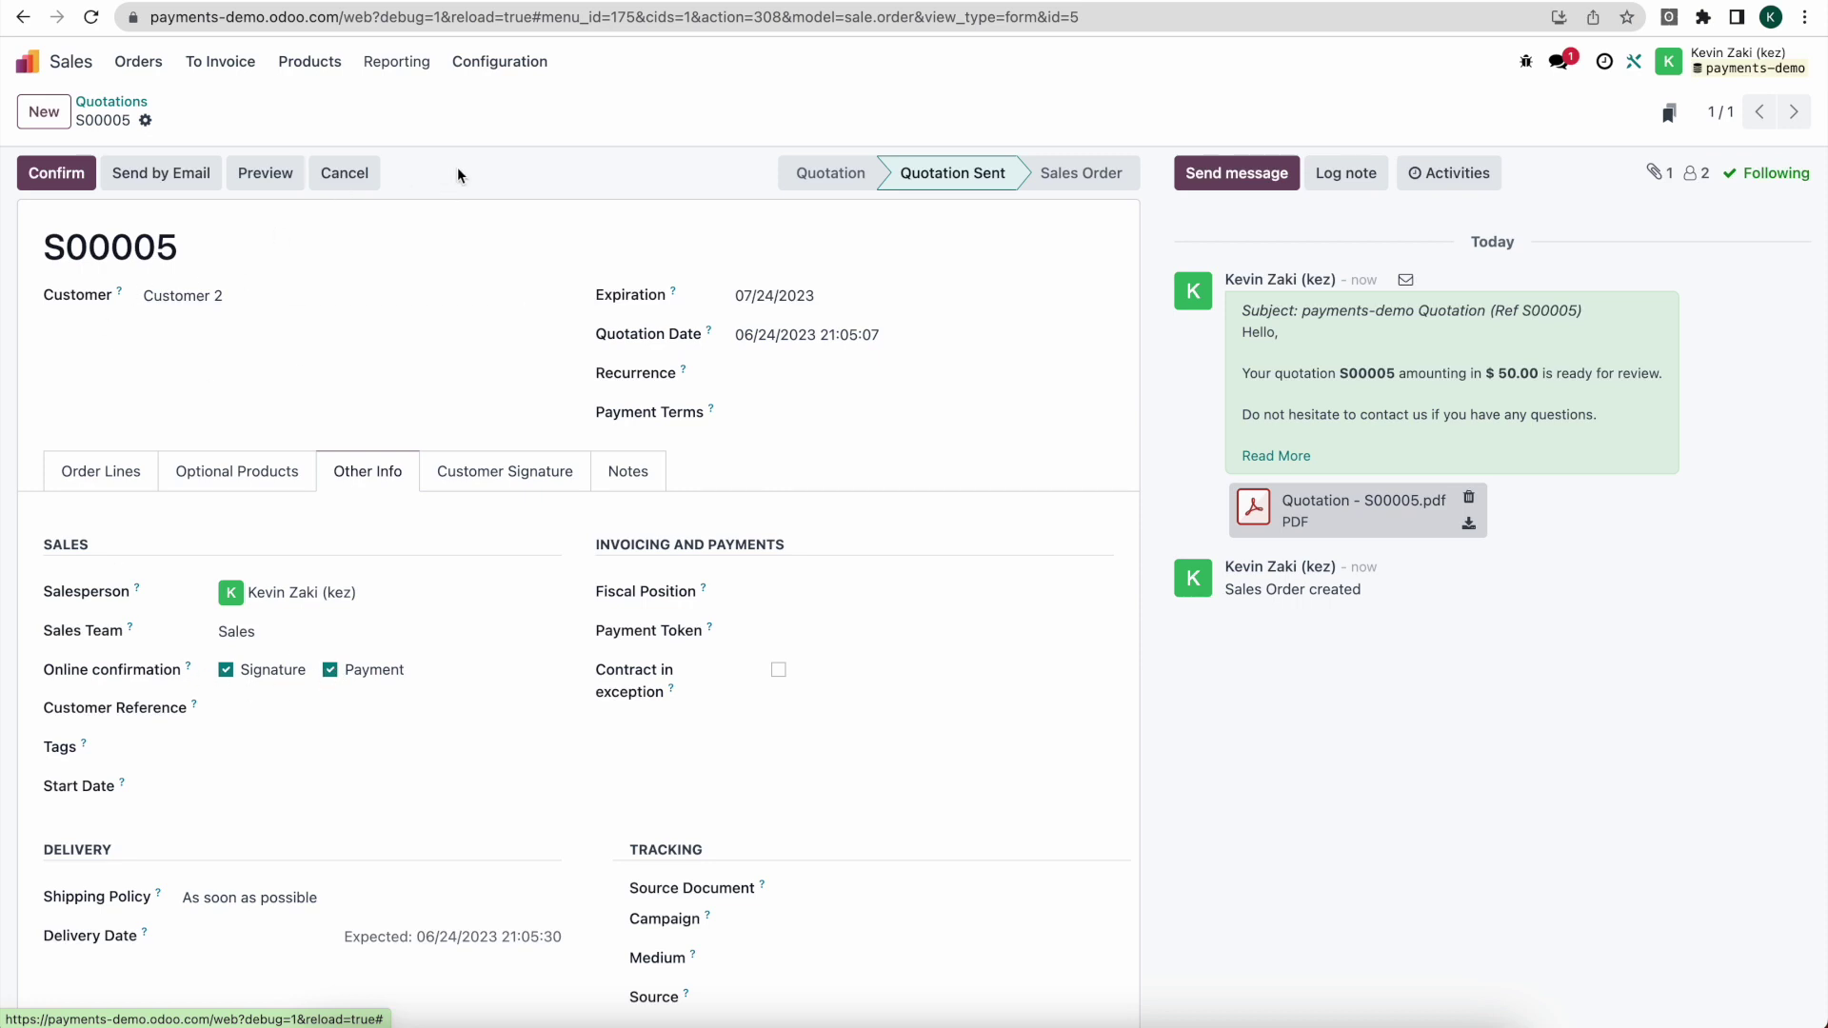
pyautogui.click(655, 2)
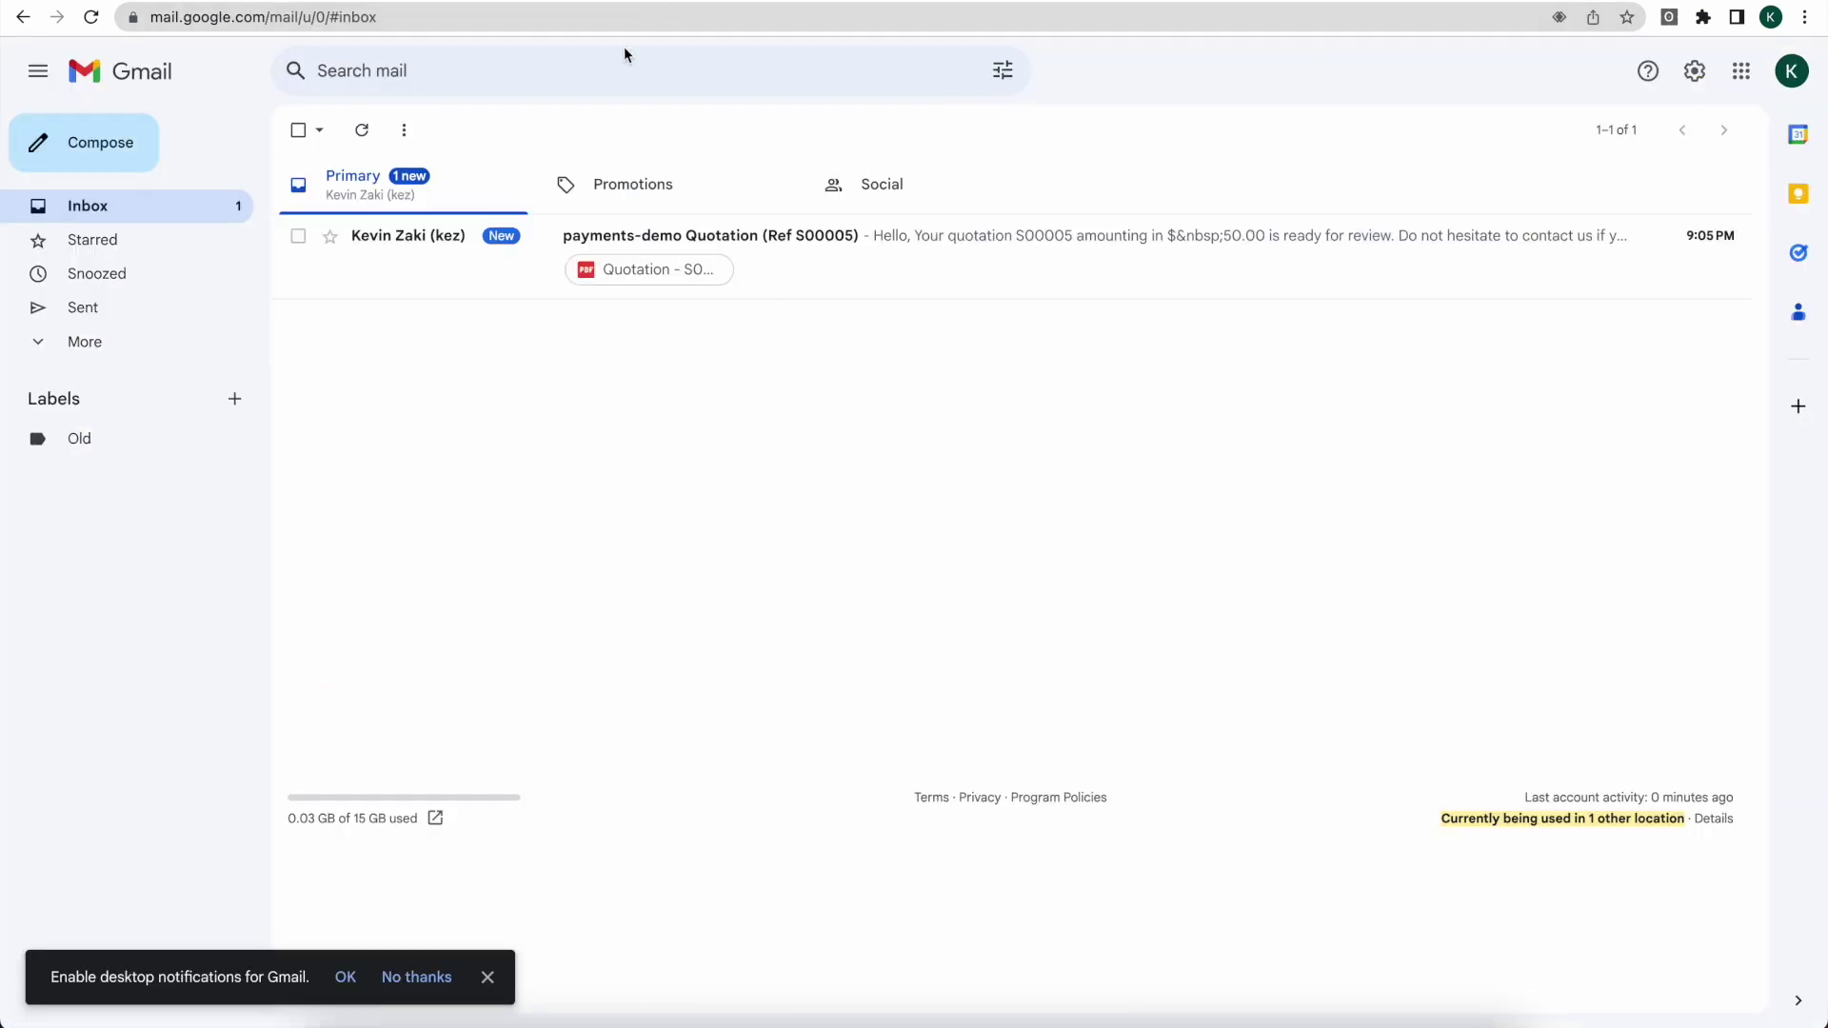
# Step: Open the S00005 quotation email and bring up the Sign & Pay link's options to open it incognito
pyautogui.click(475, 257)
pyautogui.rightClick(459, 329)
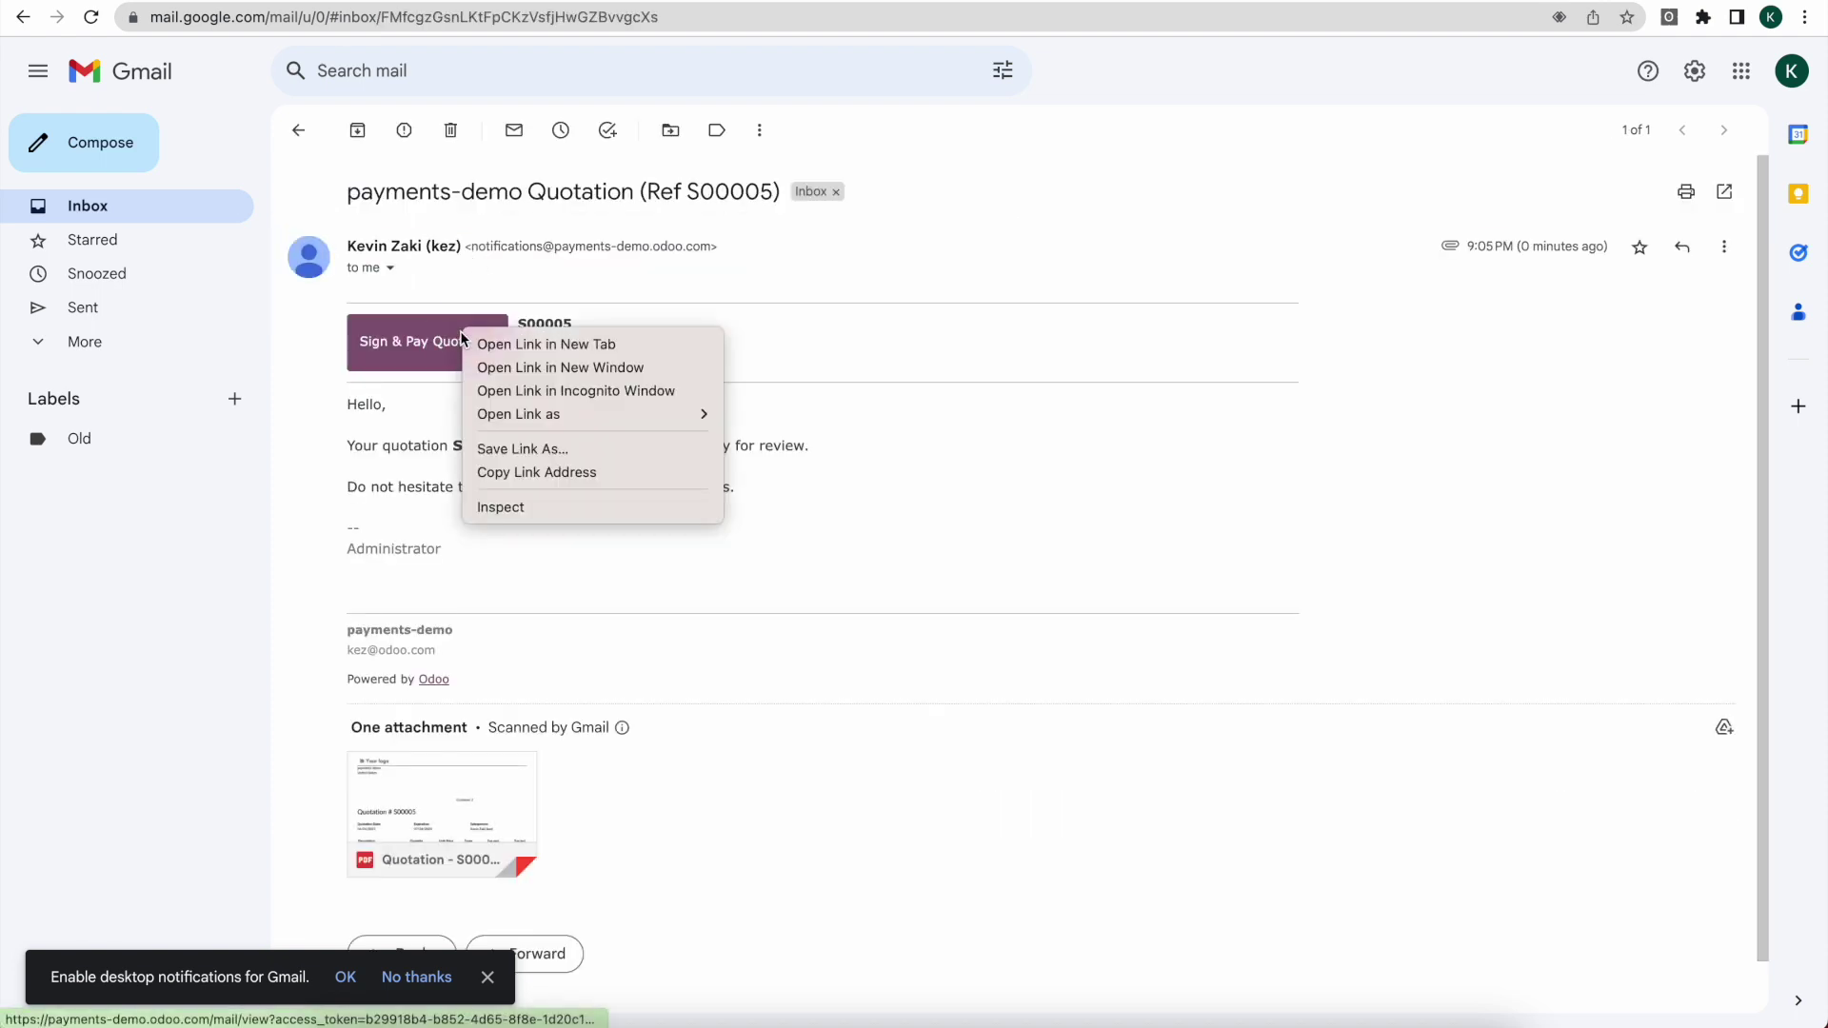
pyautogui.click(459, 292)
pyautogui.rightClick(441, 348)
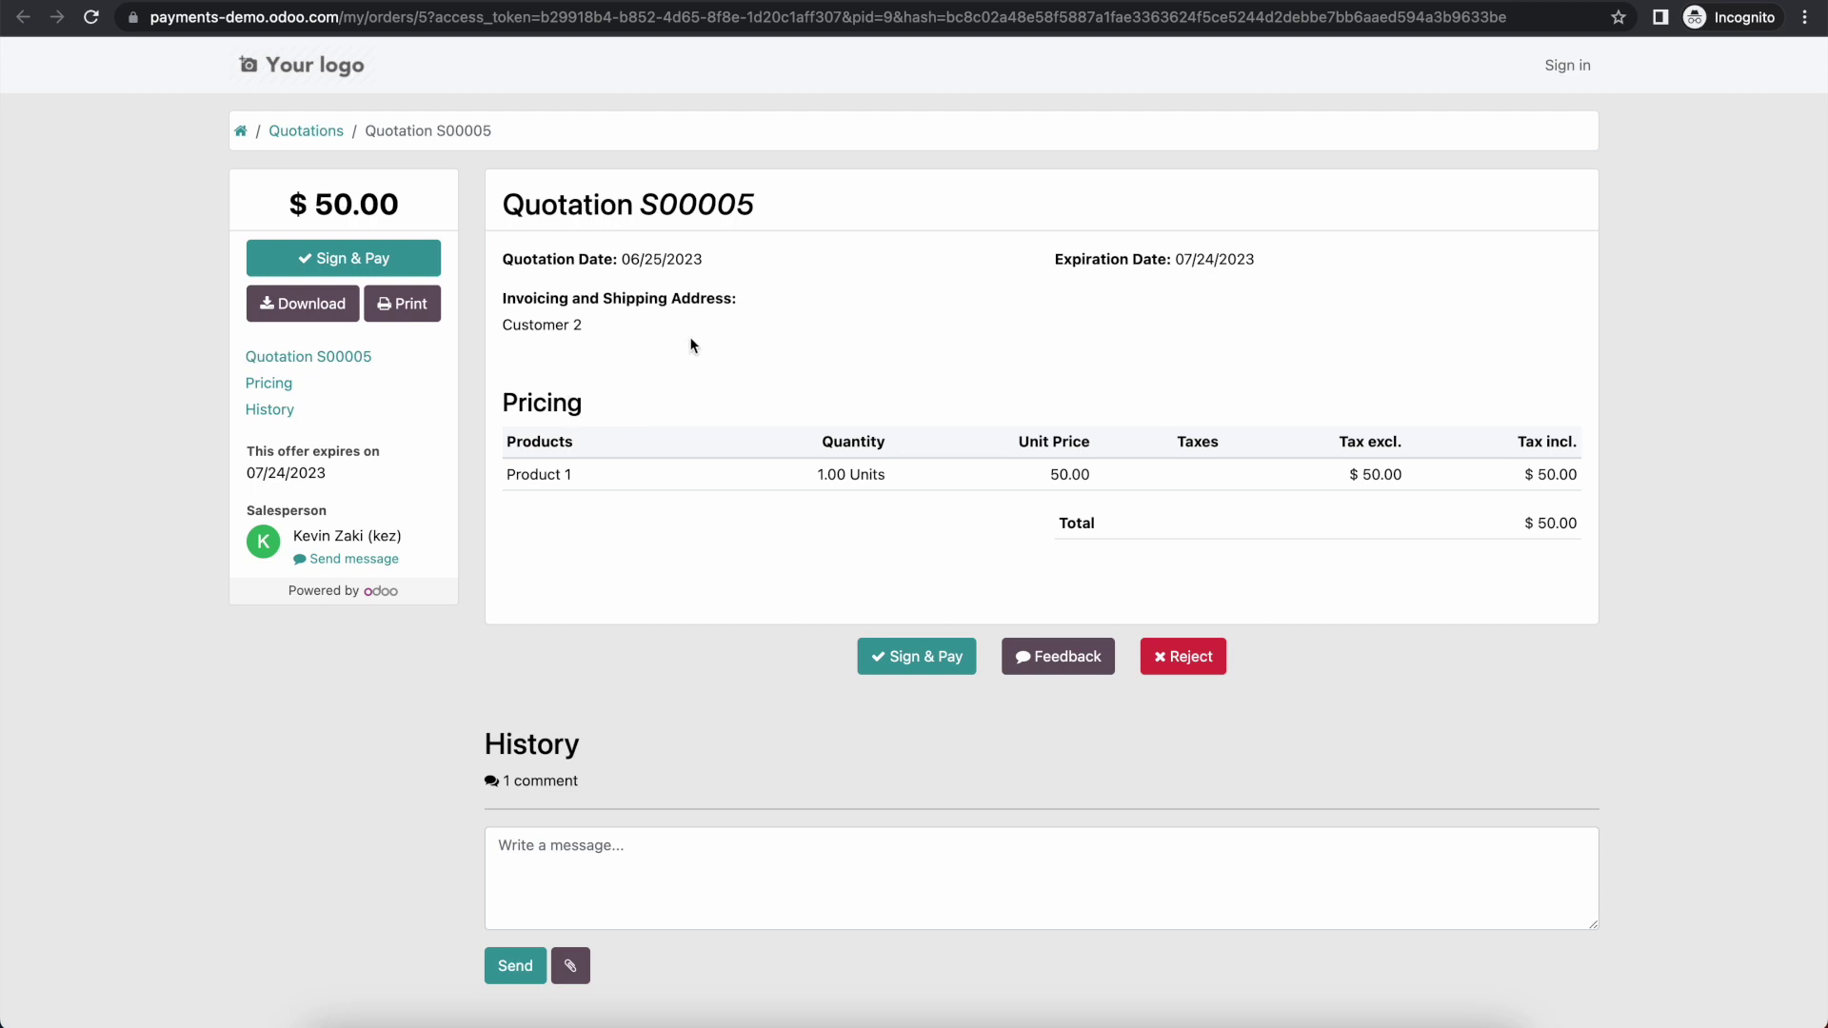
# Step: Sign S00005 with a drawn signature, save payment details, and pay the $50.00 by card
pyautogui.click(408, 257)
pyautogui.click(709, 389)
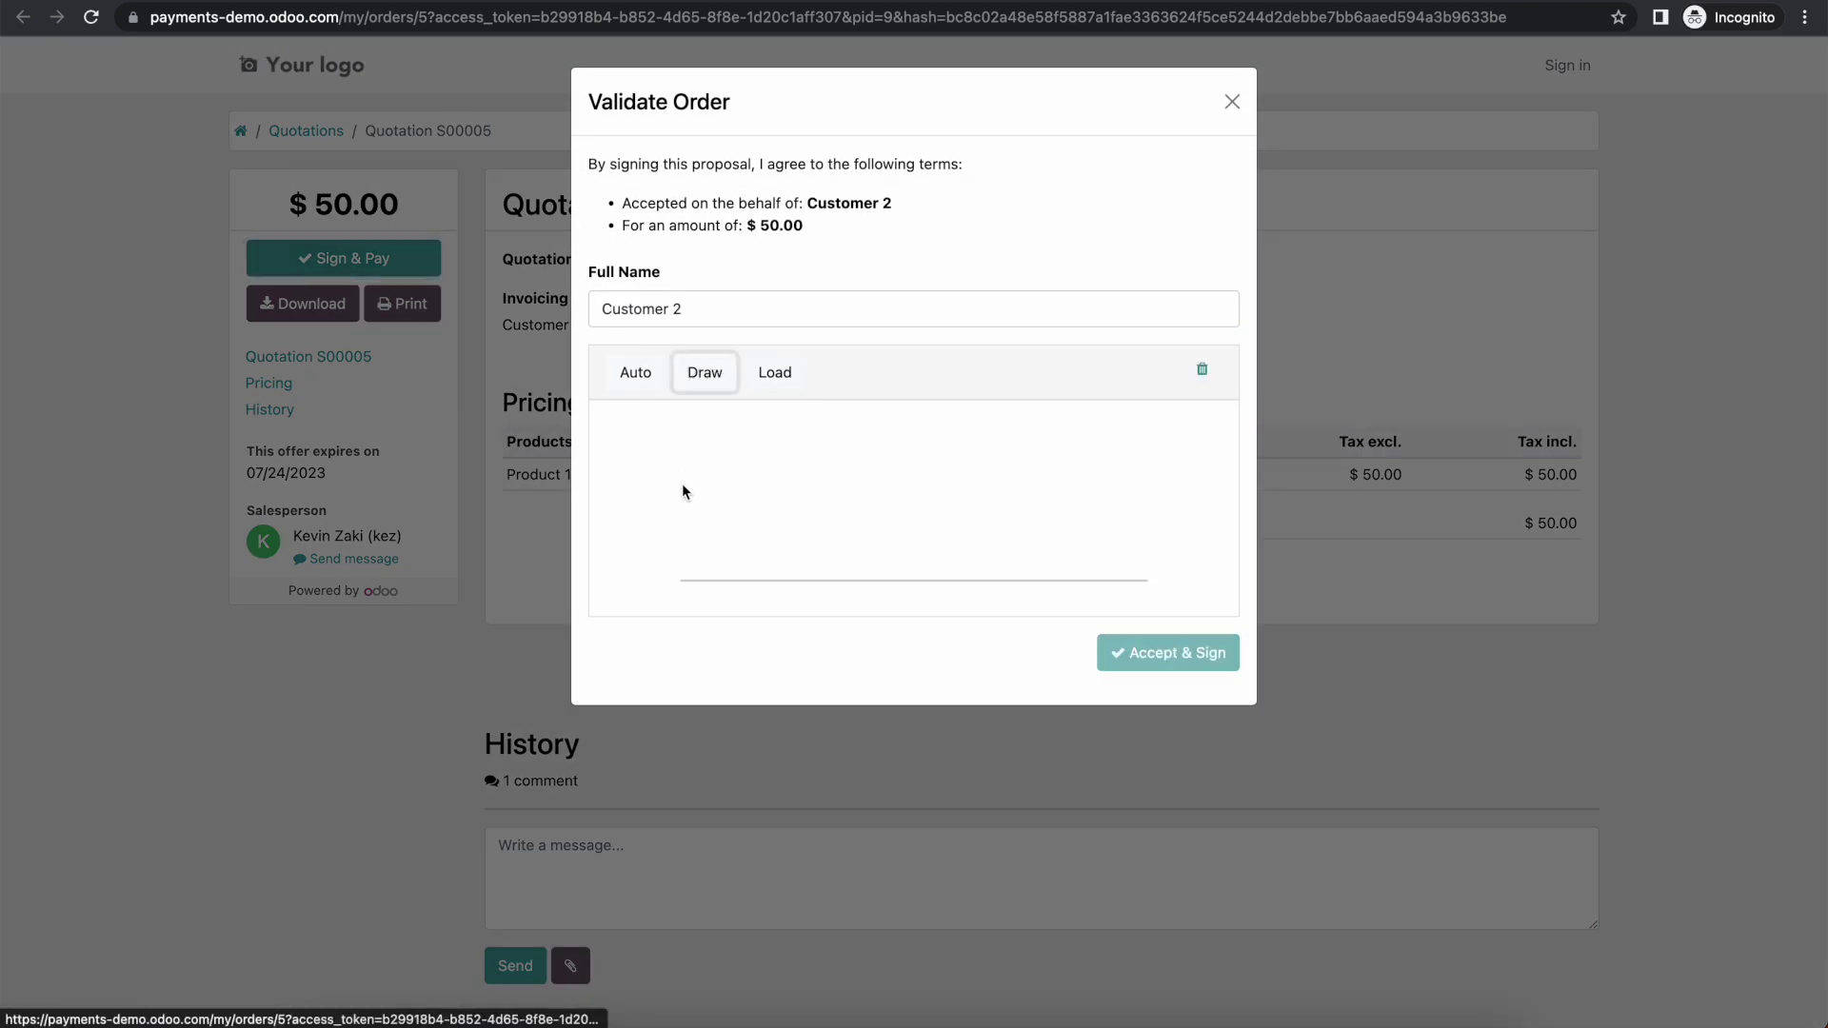
pyautogui.moveTo(688, 485)
pyautogui.mouseDown()
pyautogui.moveTo(810, 440)
pyautogui.moveTo(1111, 573)
pyautogui.mouseUp()
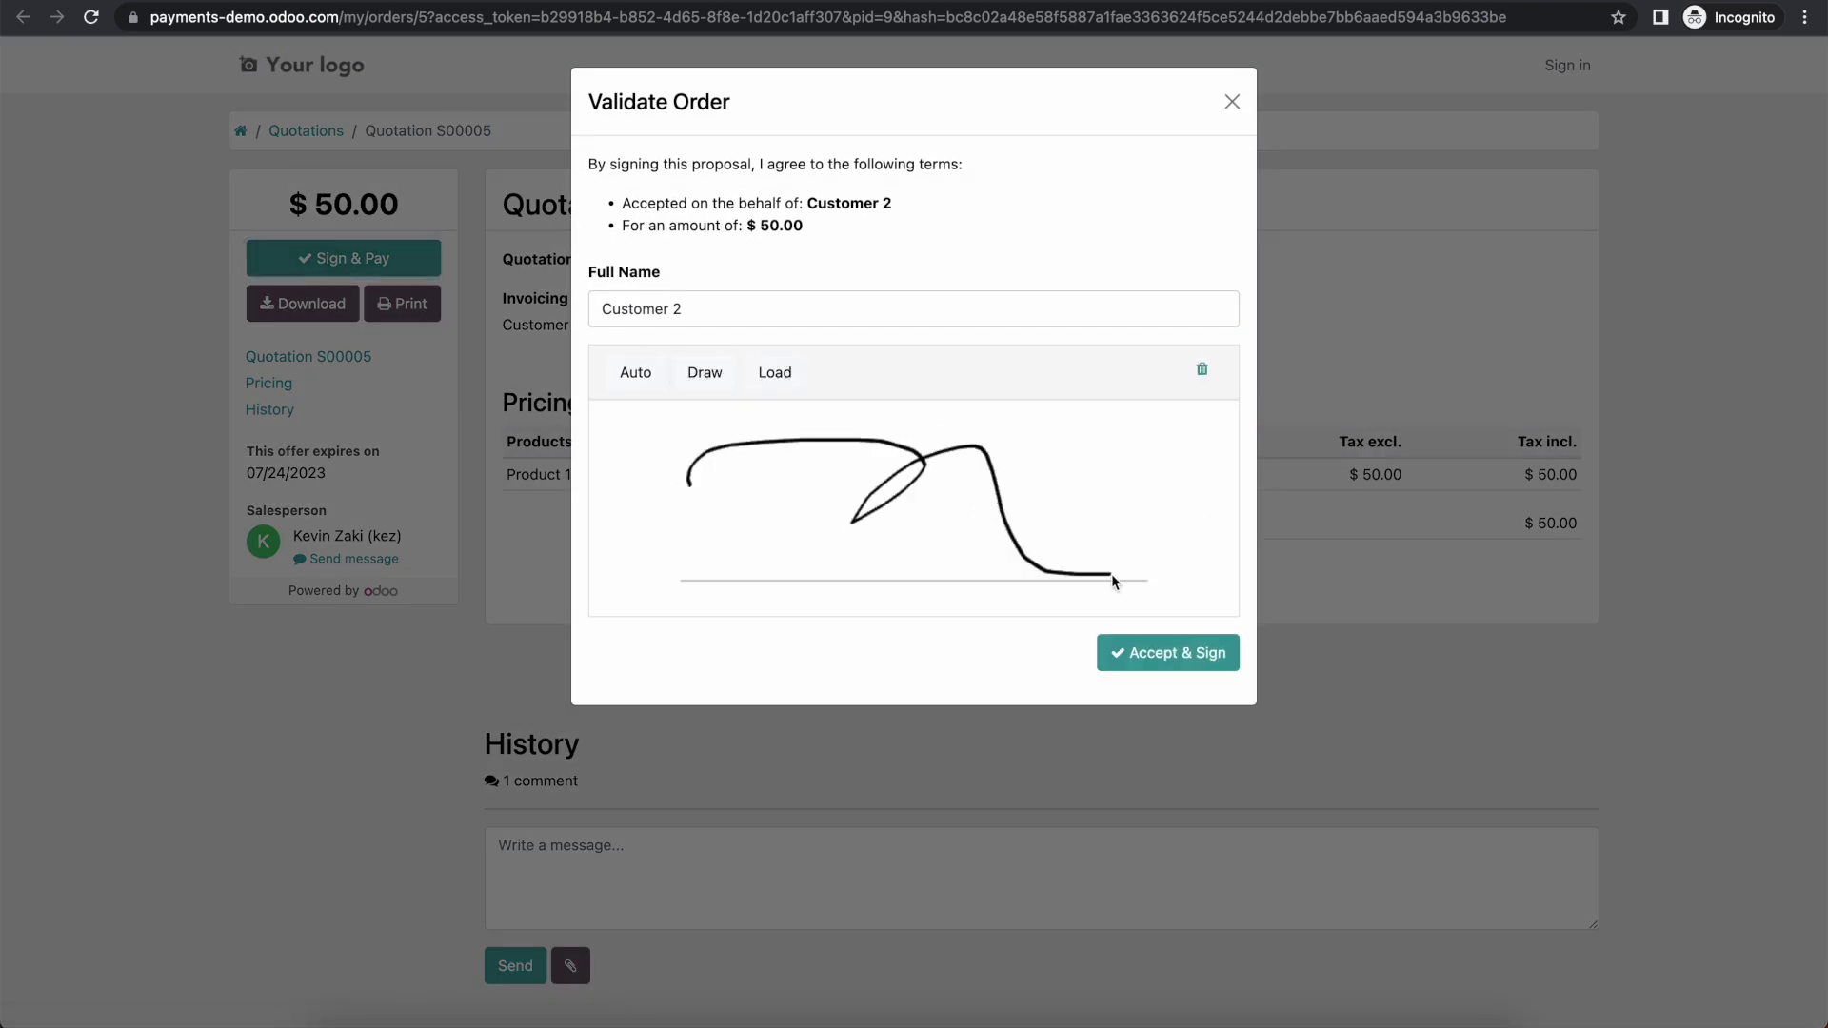
pyautogui.click(1140, 640)
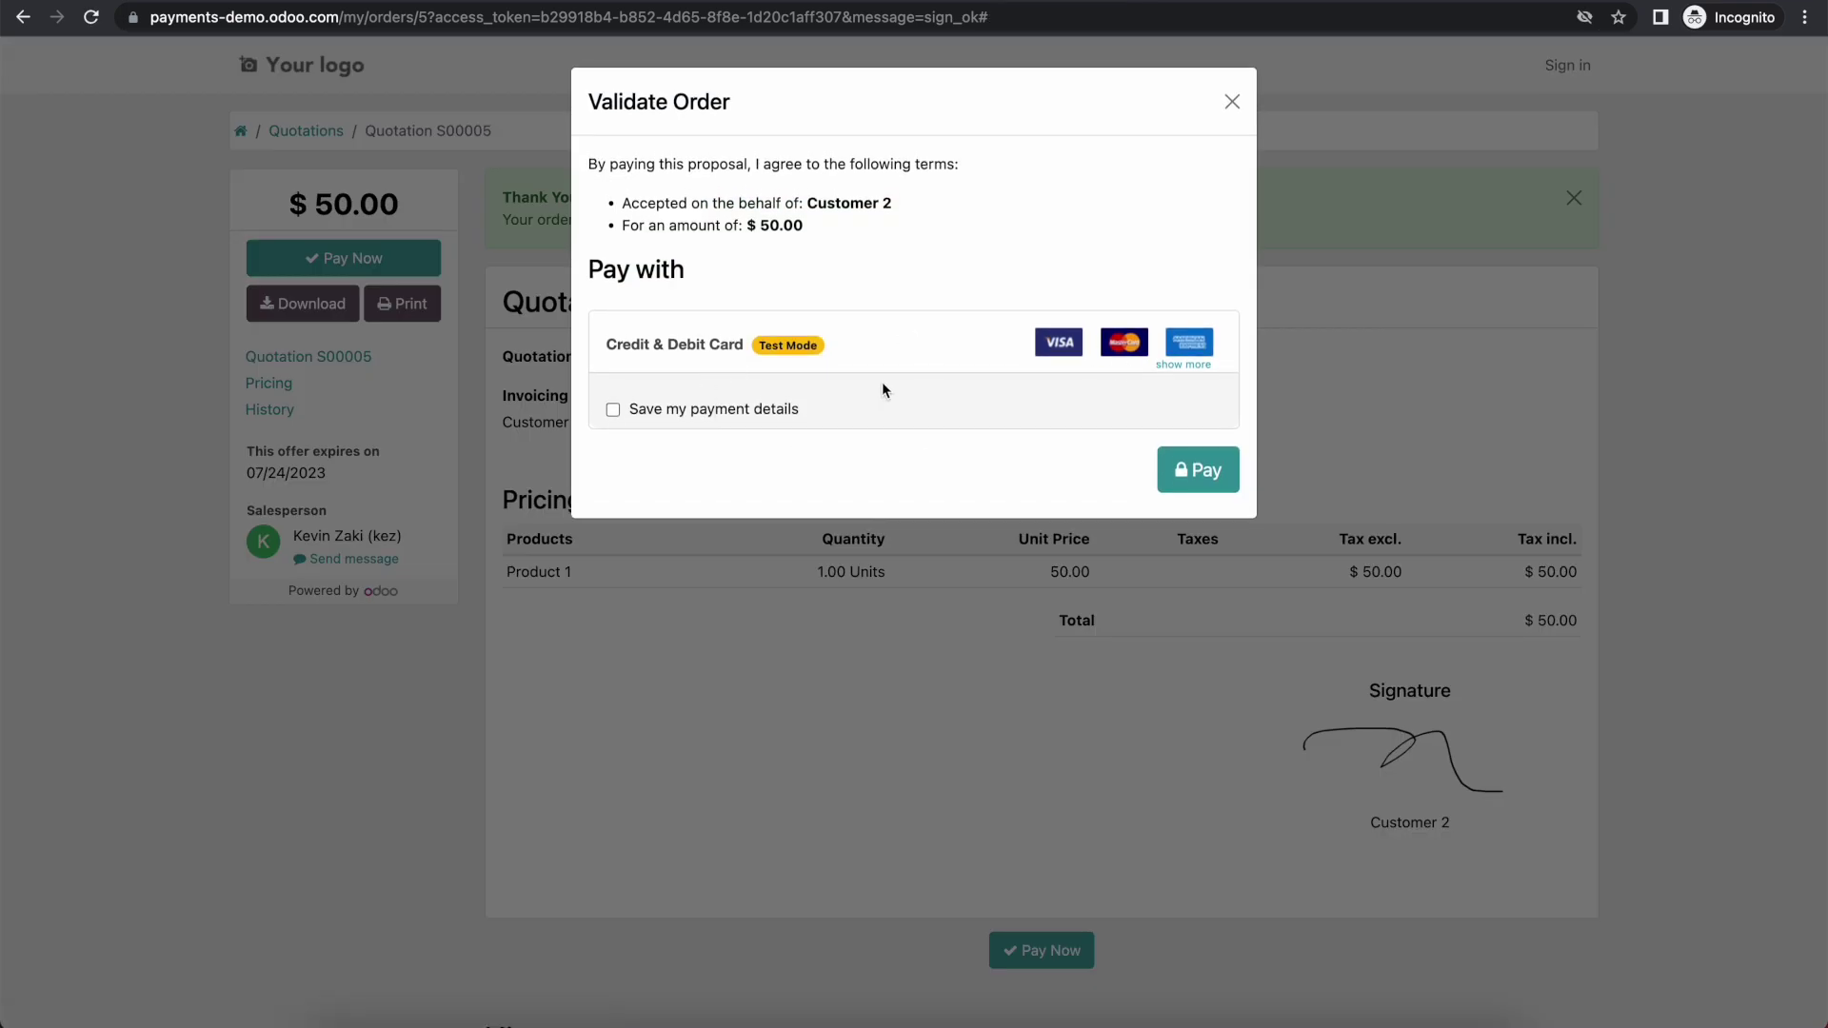
pyautogui.click(747, 413)
pyautogui.click(1198, 469)
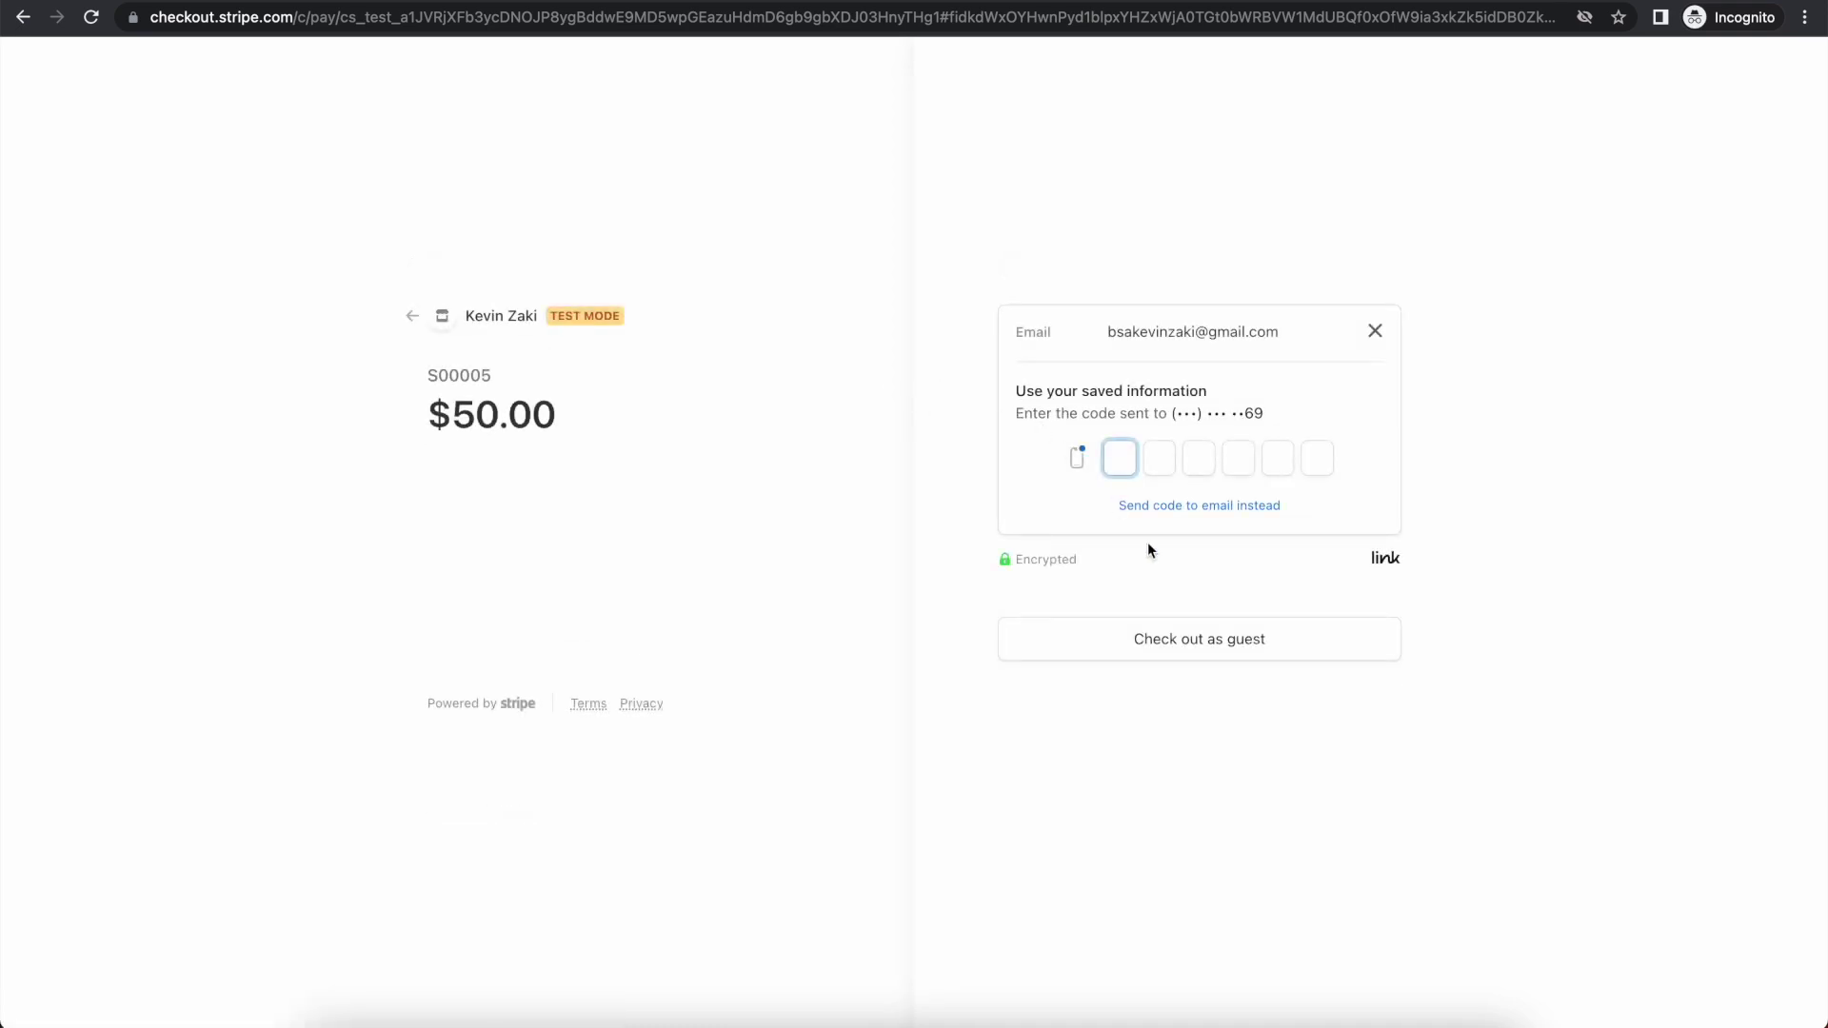
# Step: Check out as guest and pay $50.00 with the test Visa card, cardholder's name and ZIP code
pyautogui.click(1315, 648)
pyautogui.click(1106, 424)
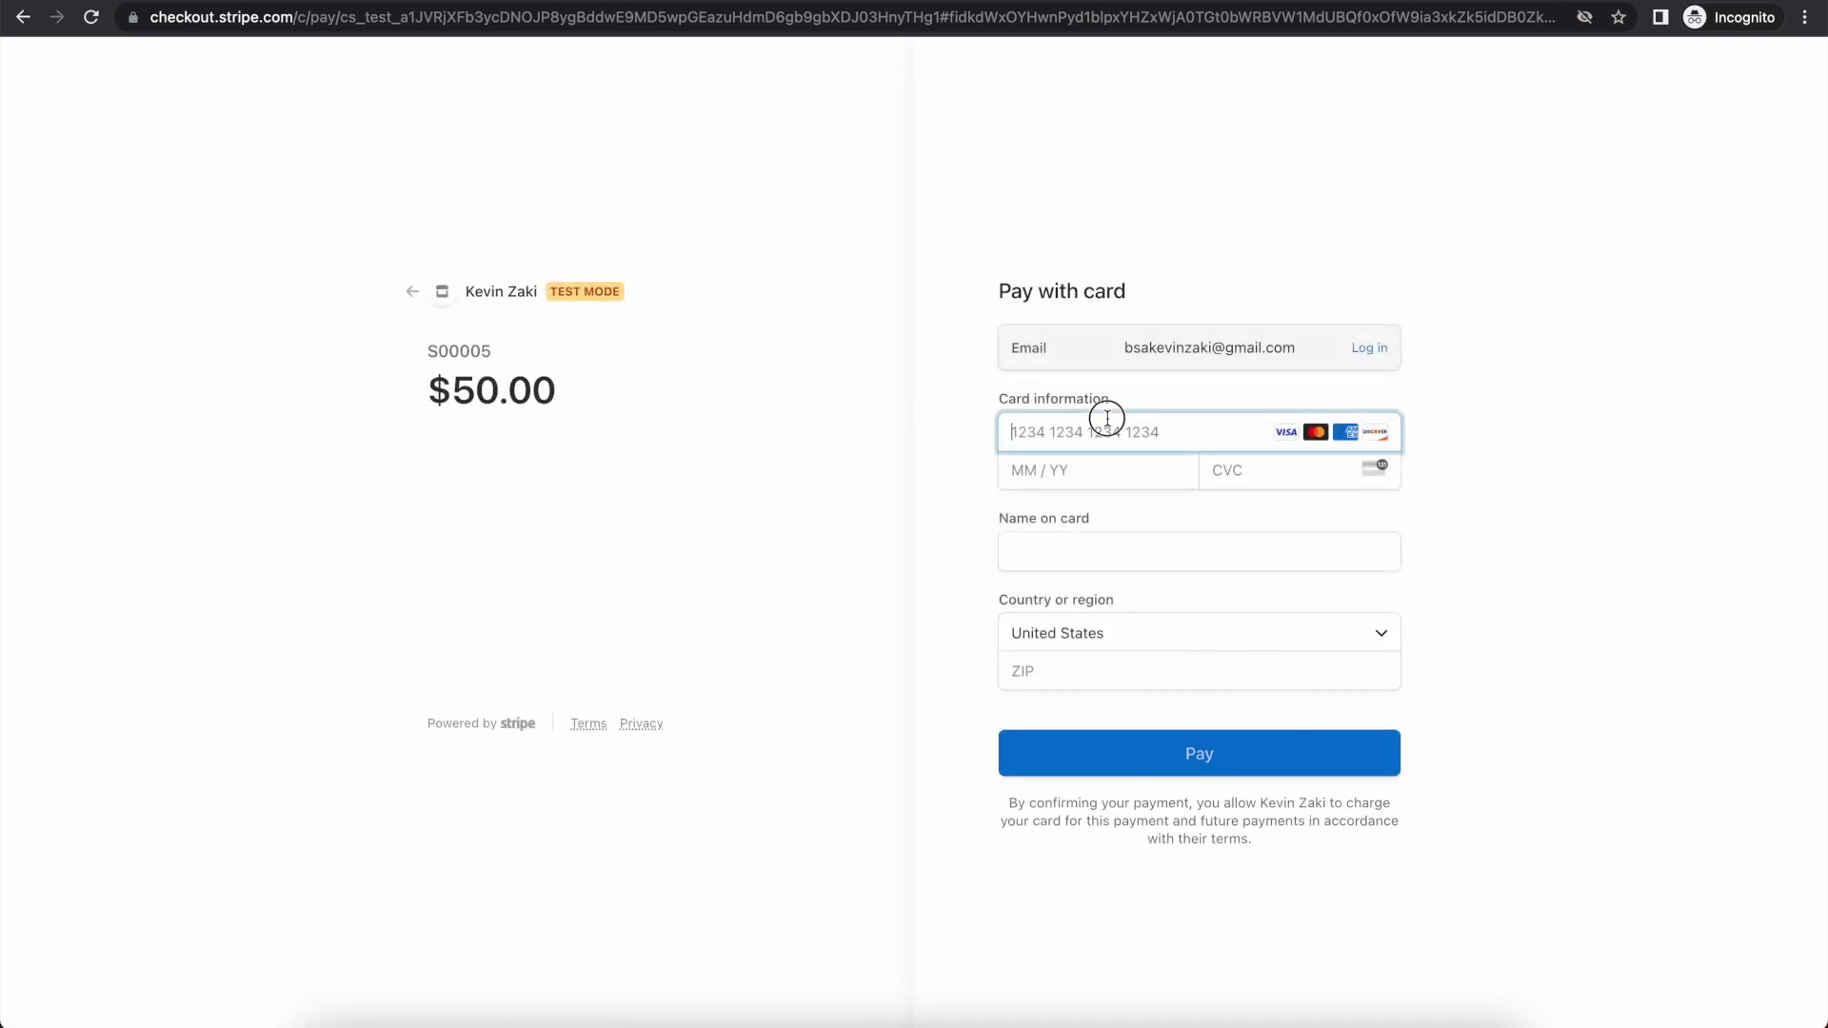
pyautogui.write('42 4242 4242 4242')
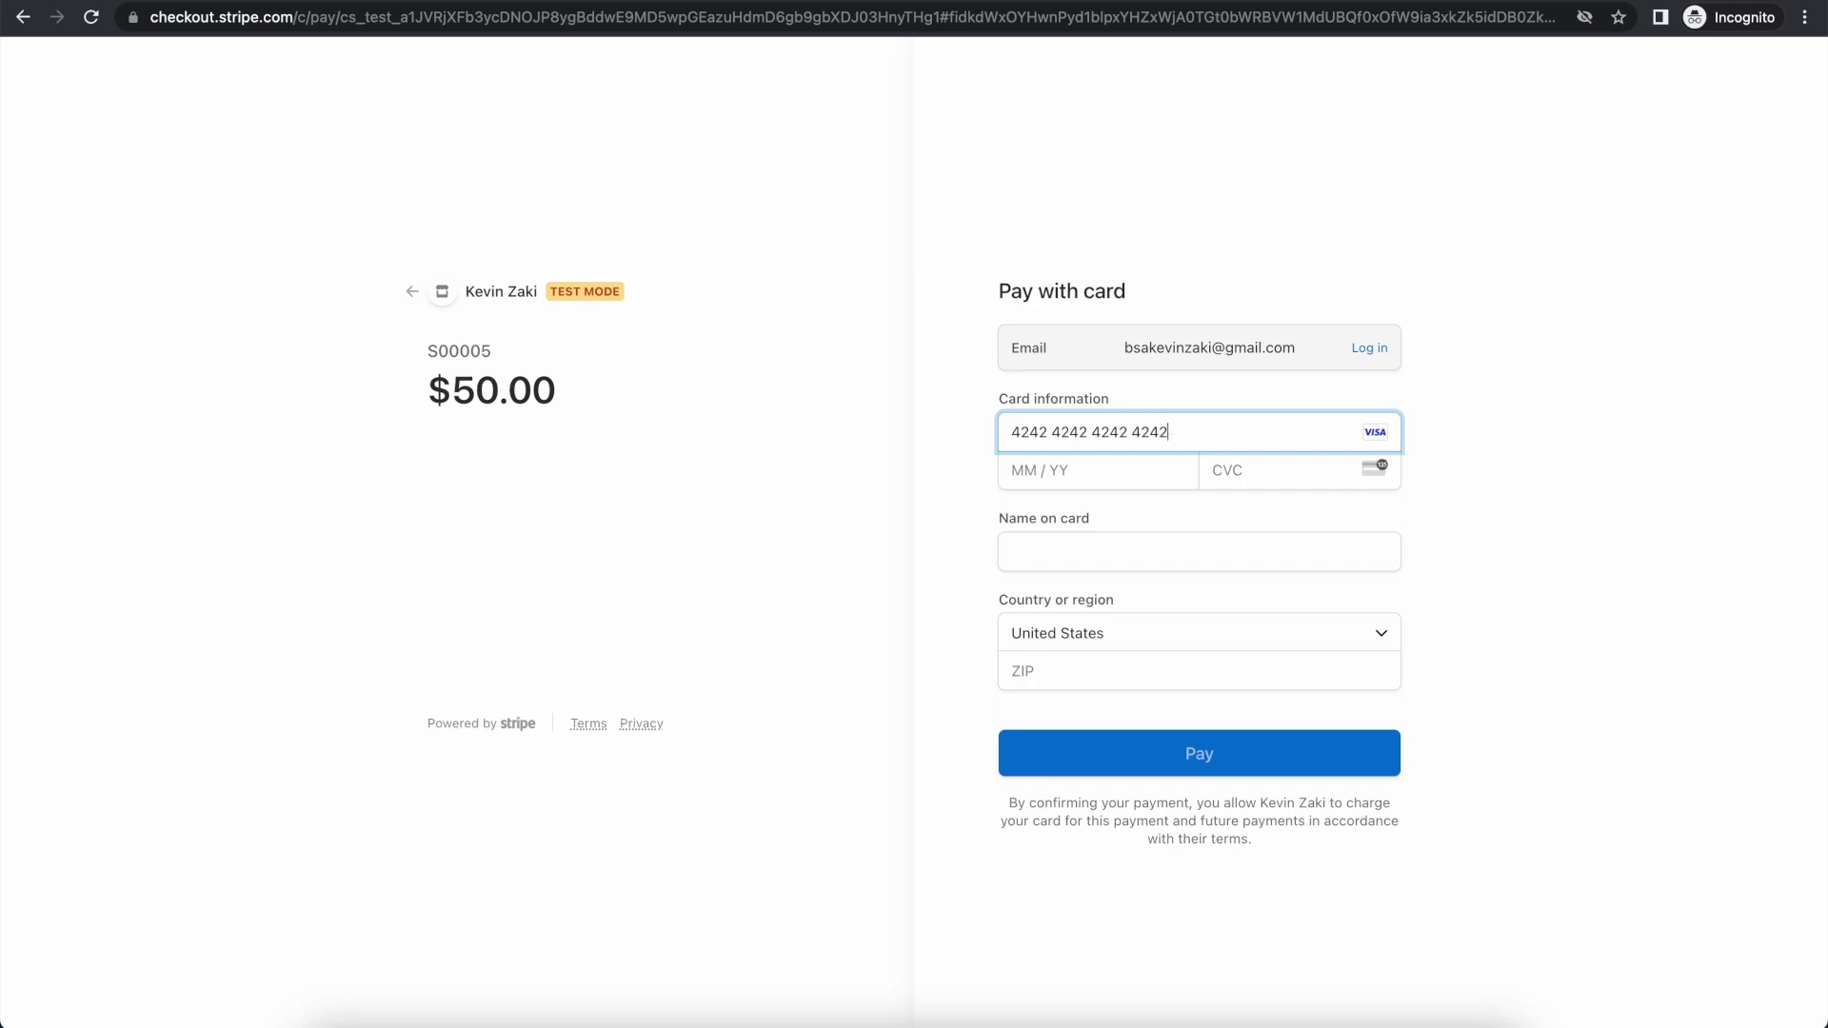
pyautogui.write('02 /')
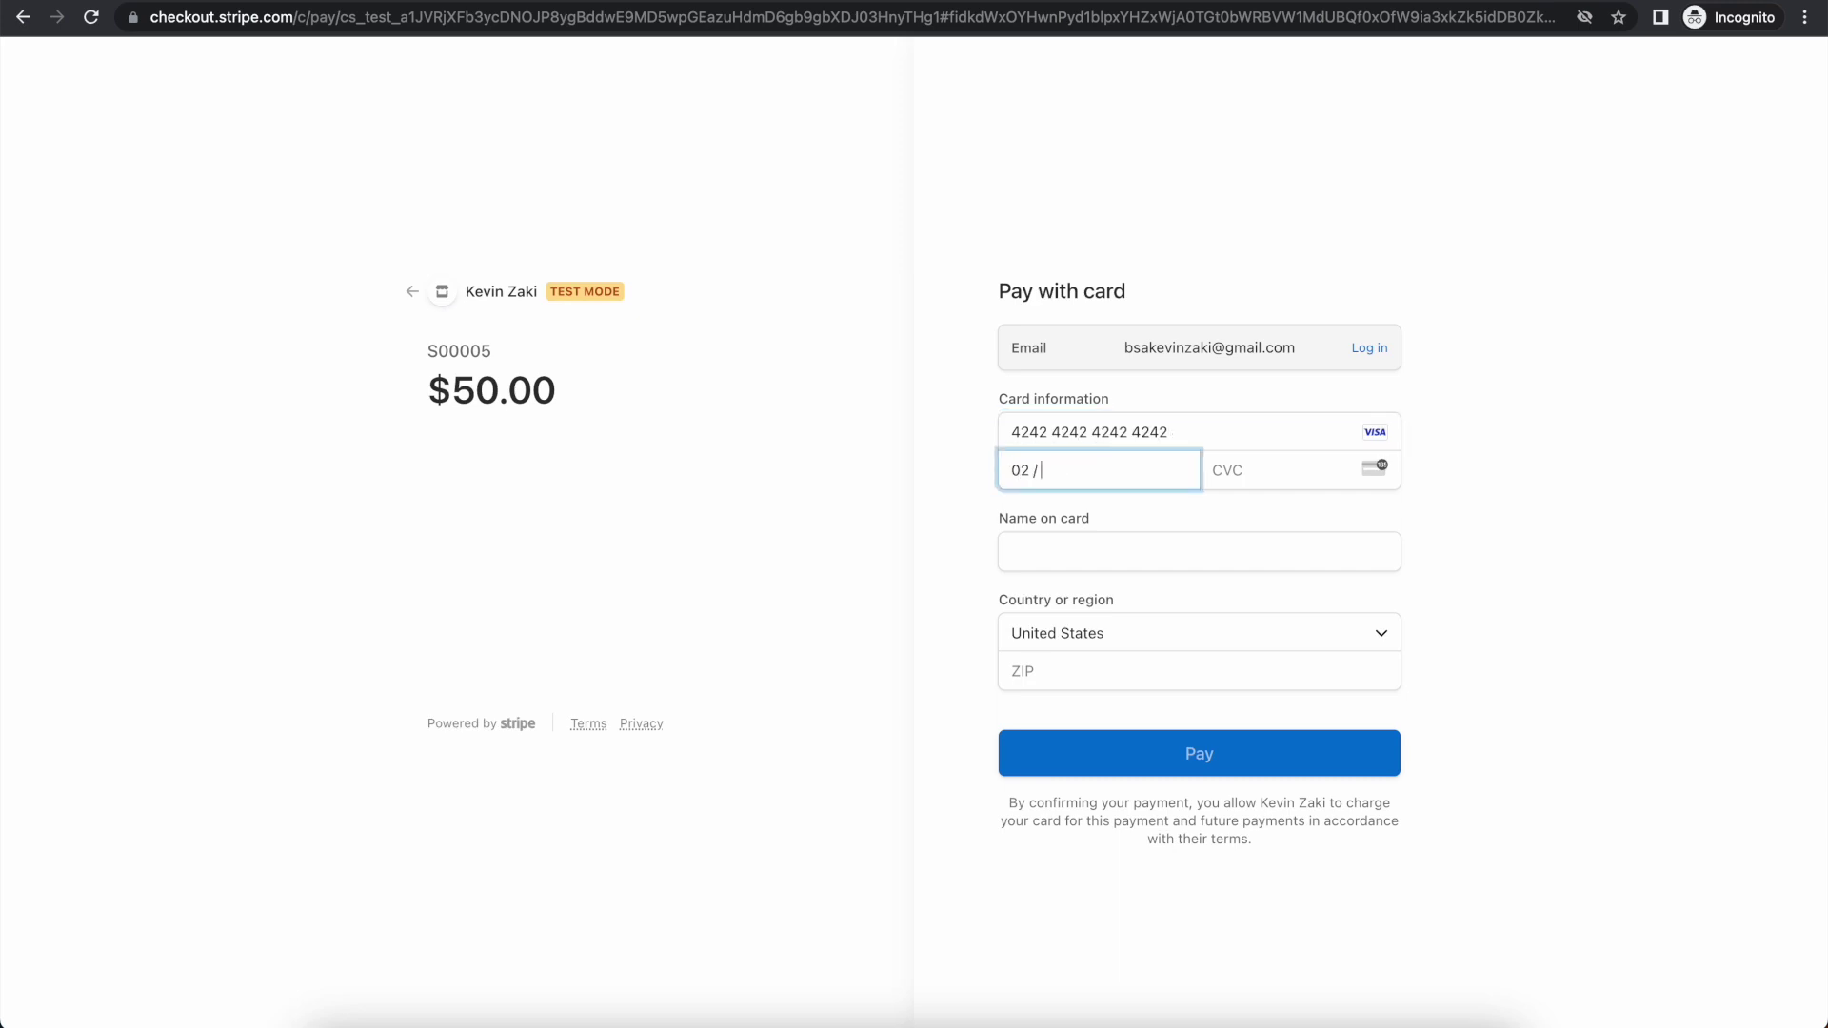
pyautogui.write(' 28 1')
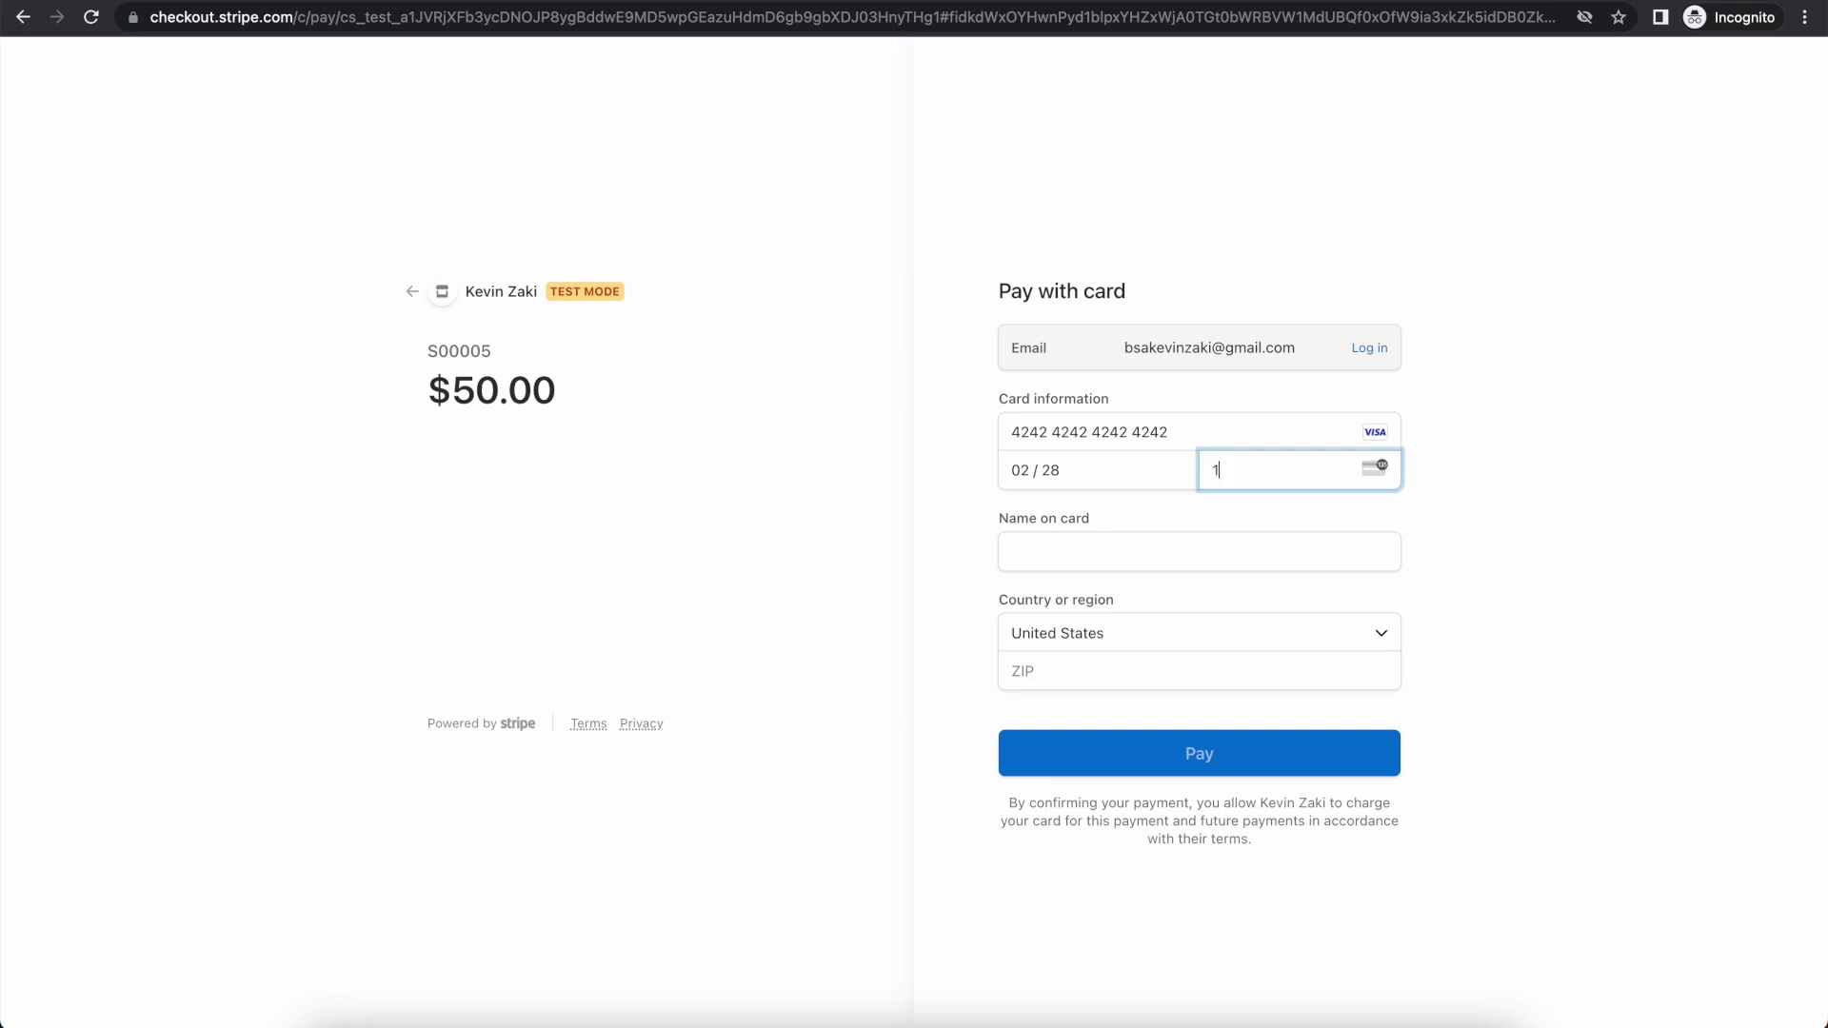
pyautogui.write('11')
pyautogui.press('Tab')
pyautogui.press('Tab')
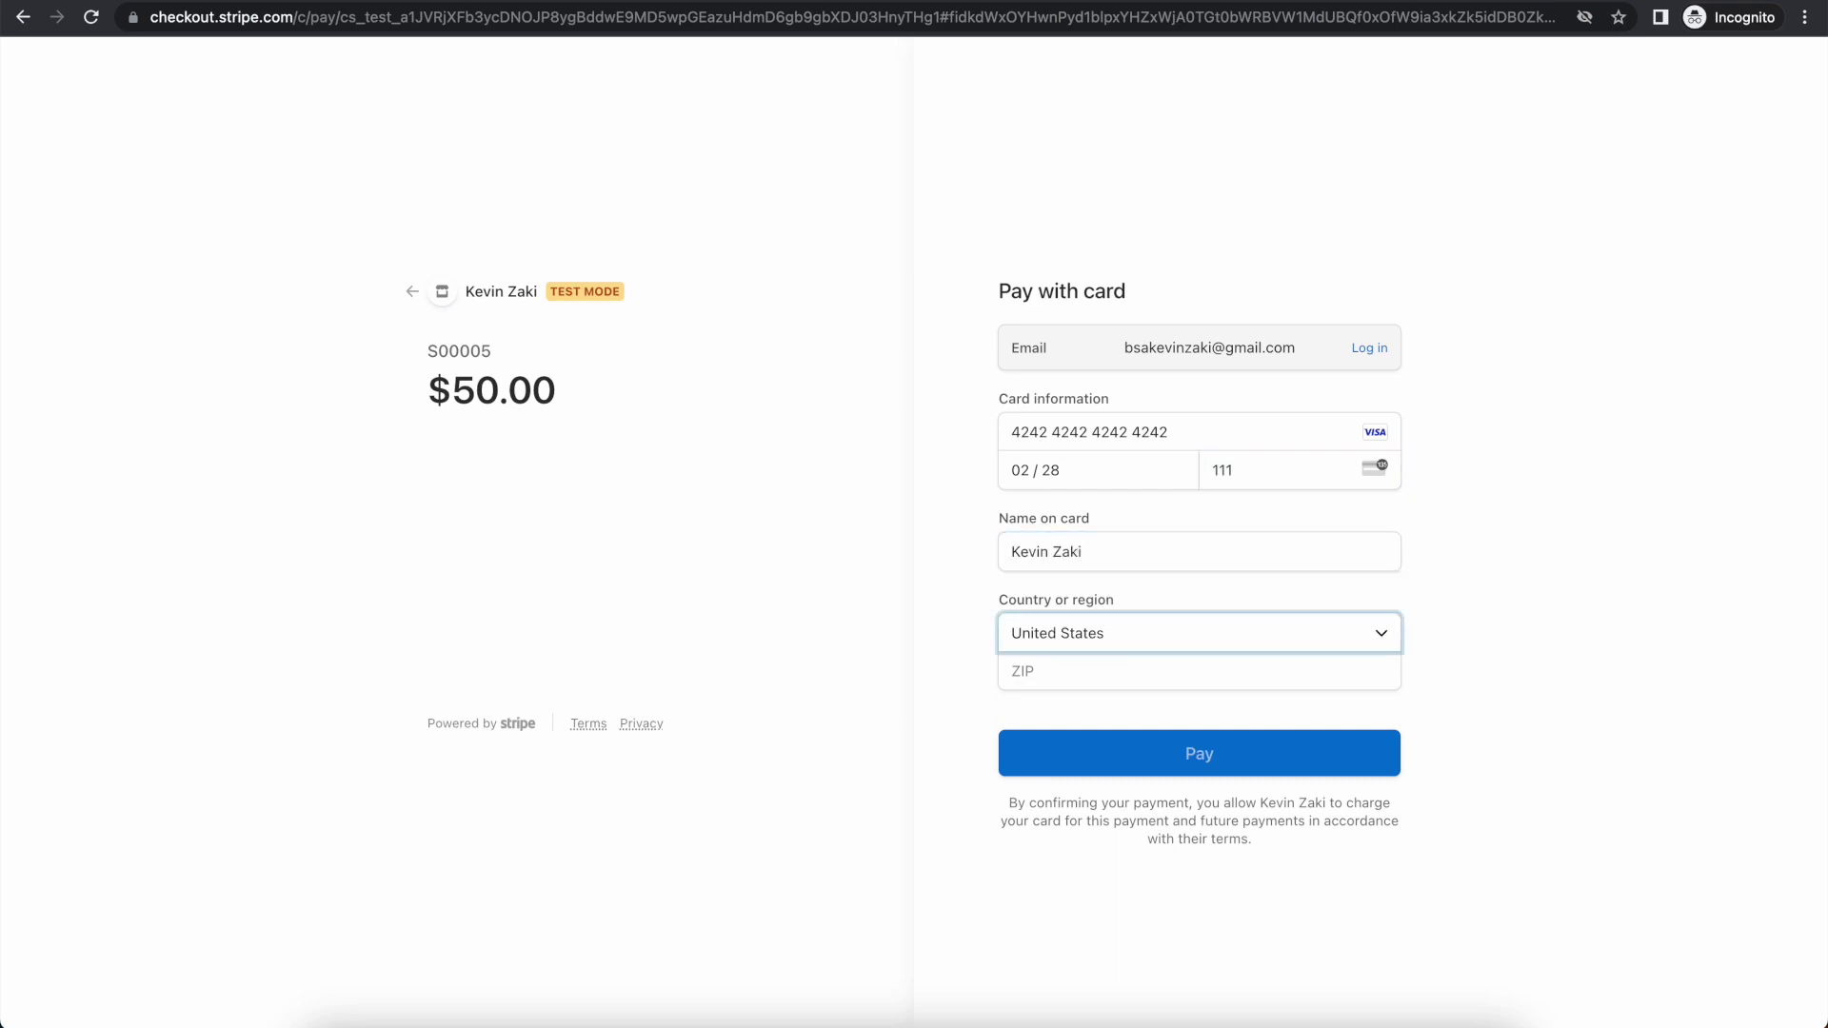
pyautogui.press('Tab')
pyautogui.write('14203')
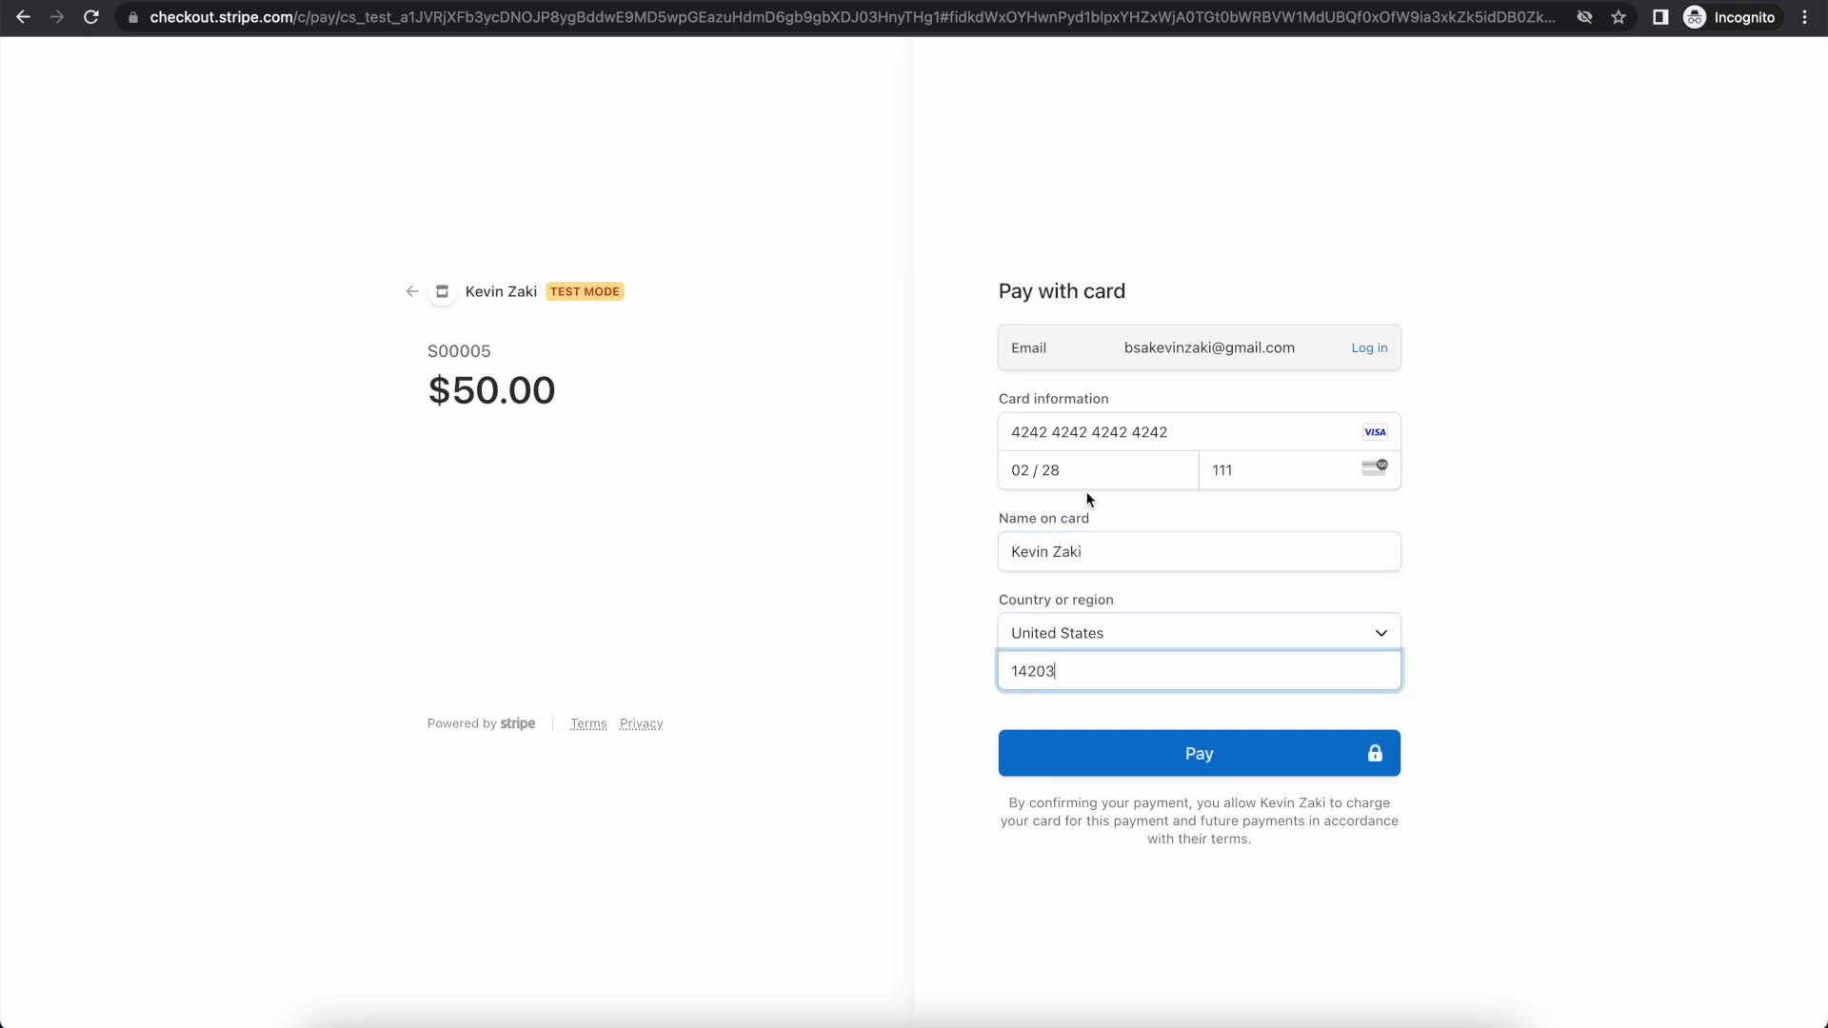
pyautogui.click(1126, 755)
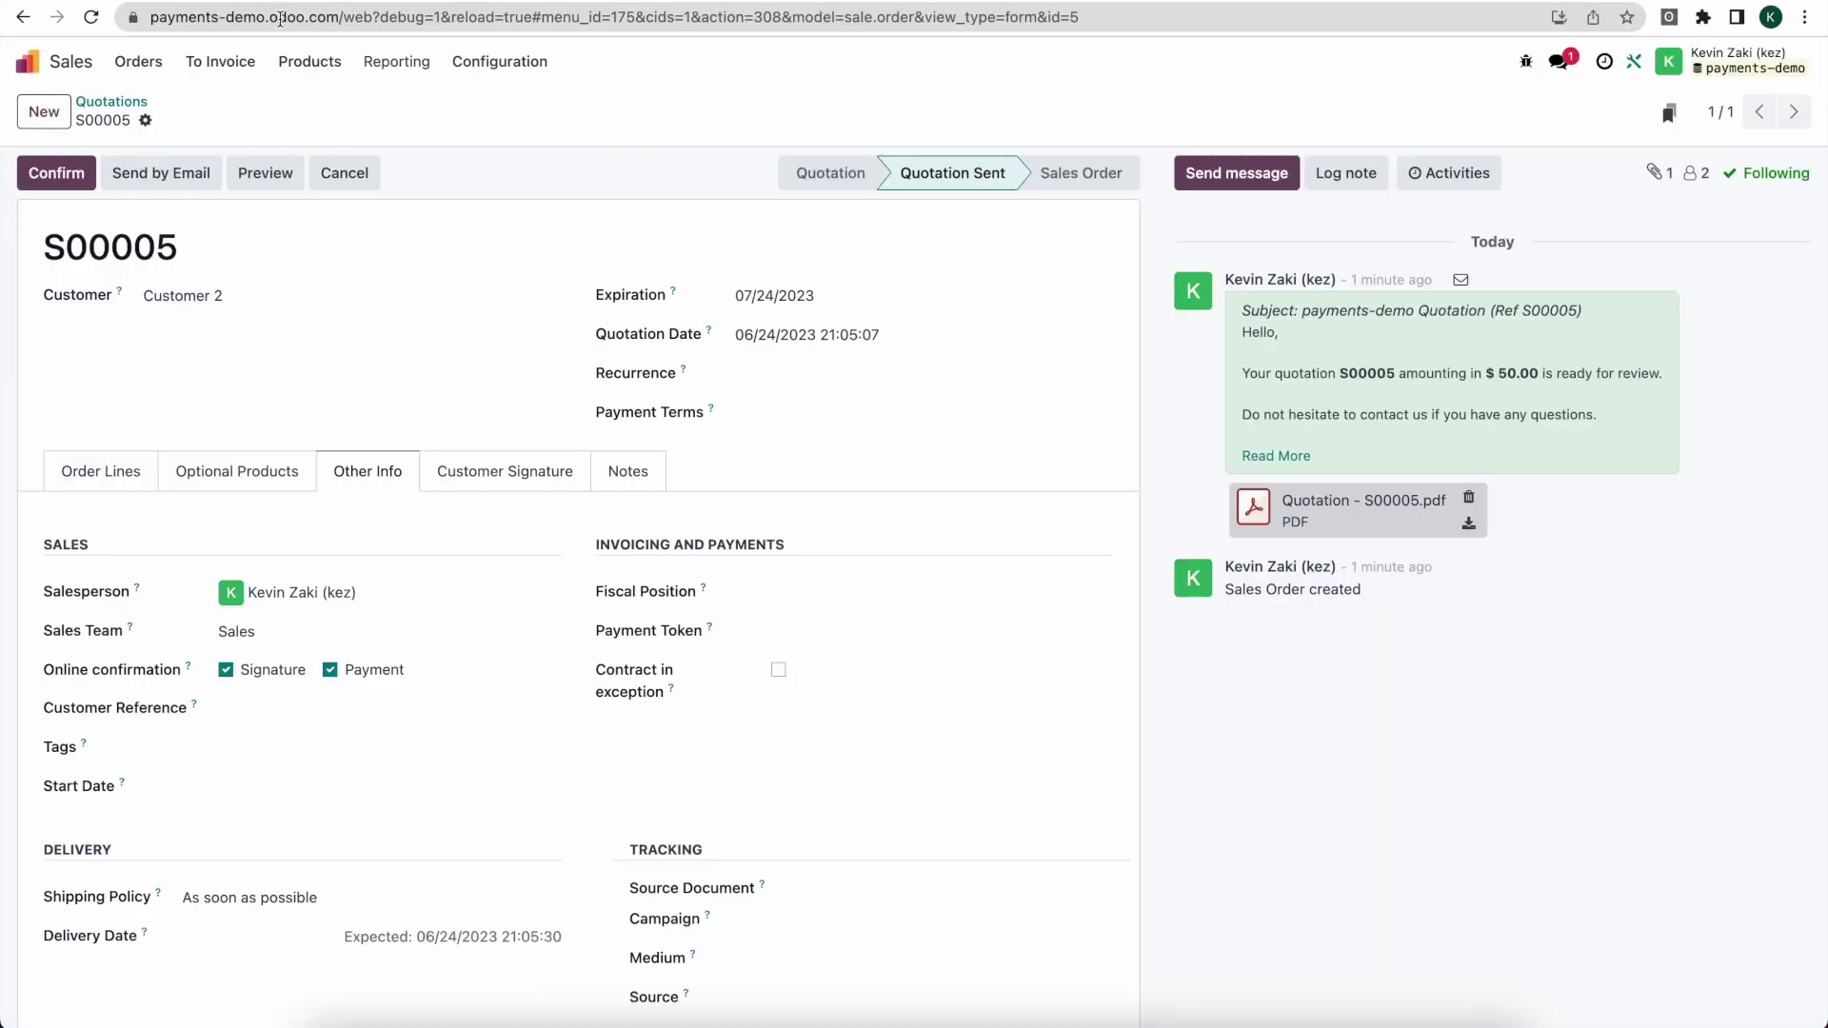
# Step: Open sales order S00005 from the Orders list and view its signed quotation PDF
pyautogui.click(138, 61)
pyautogui.click(157, 103)
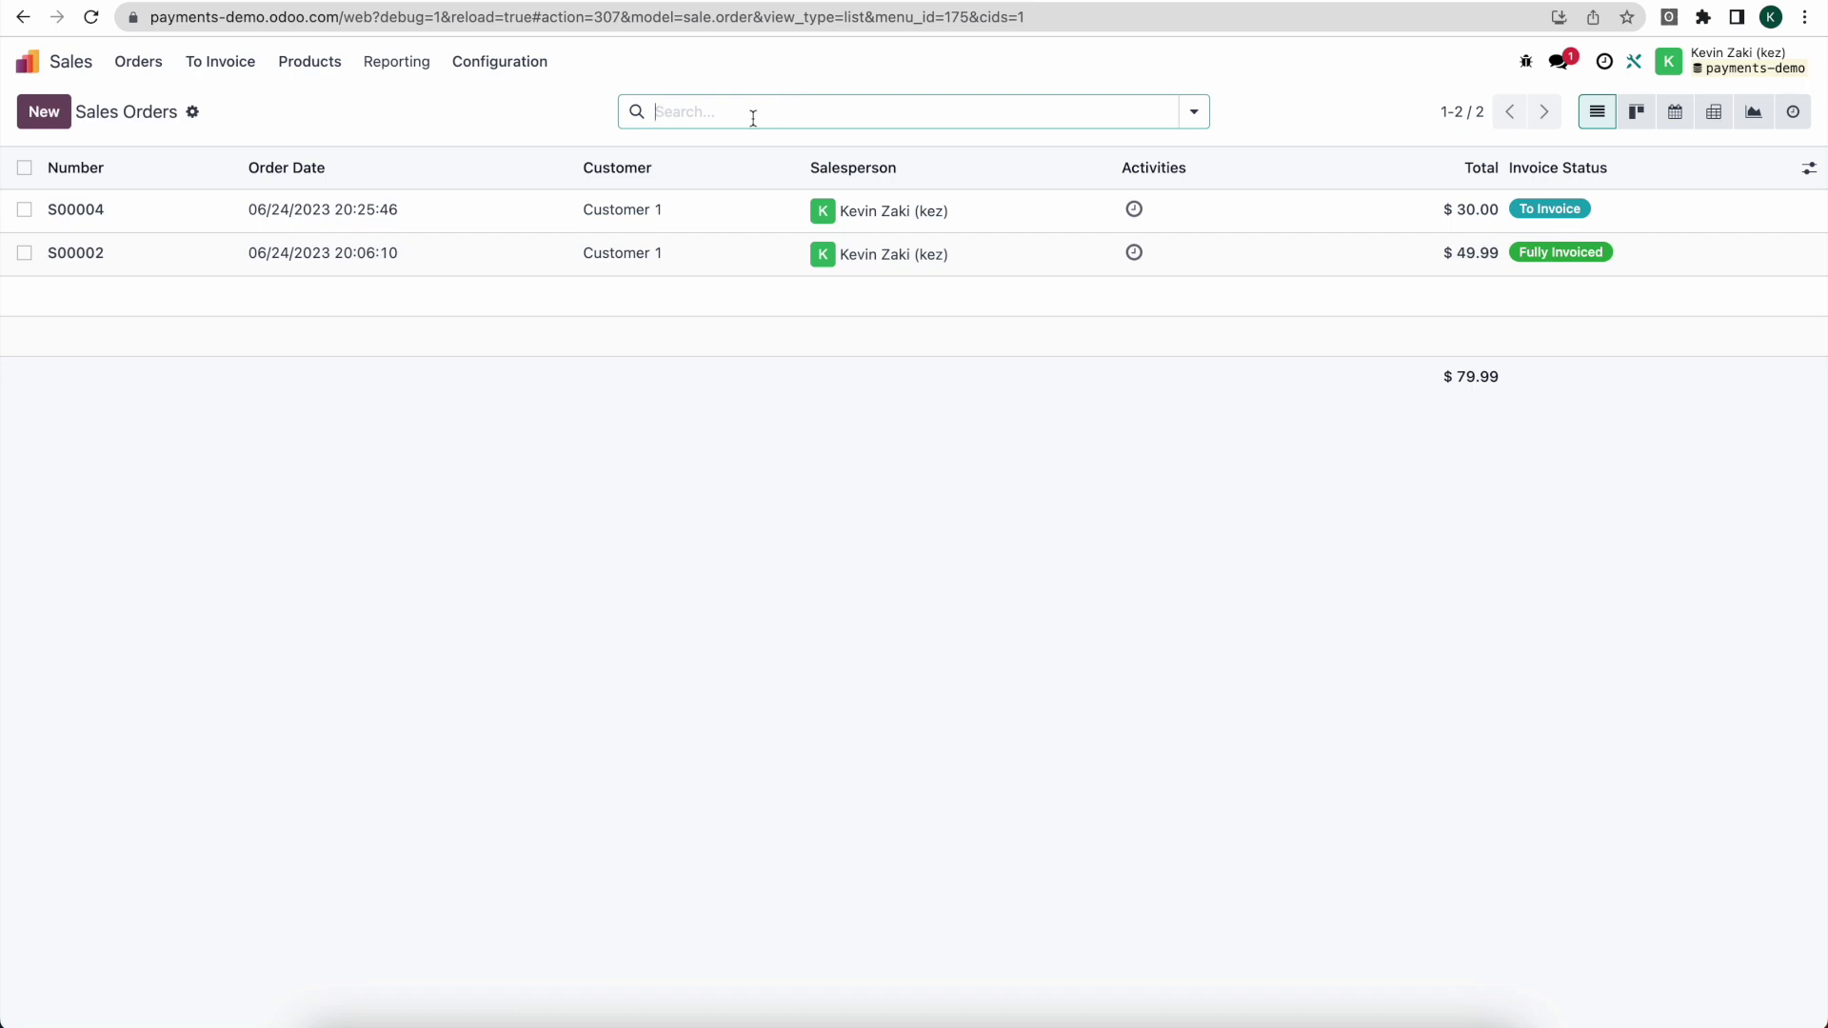
pyautogui.click(138, 61)
pyautogui.click(162, 130)
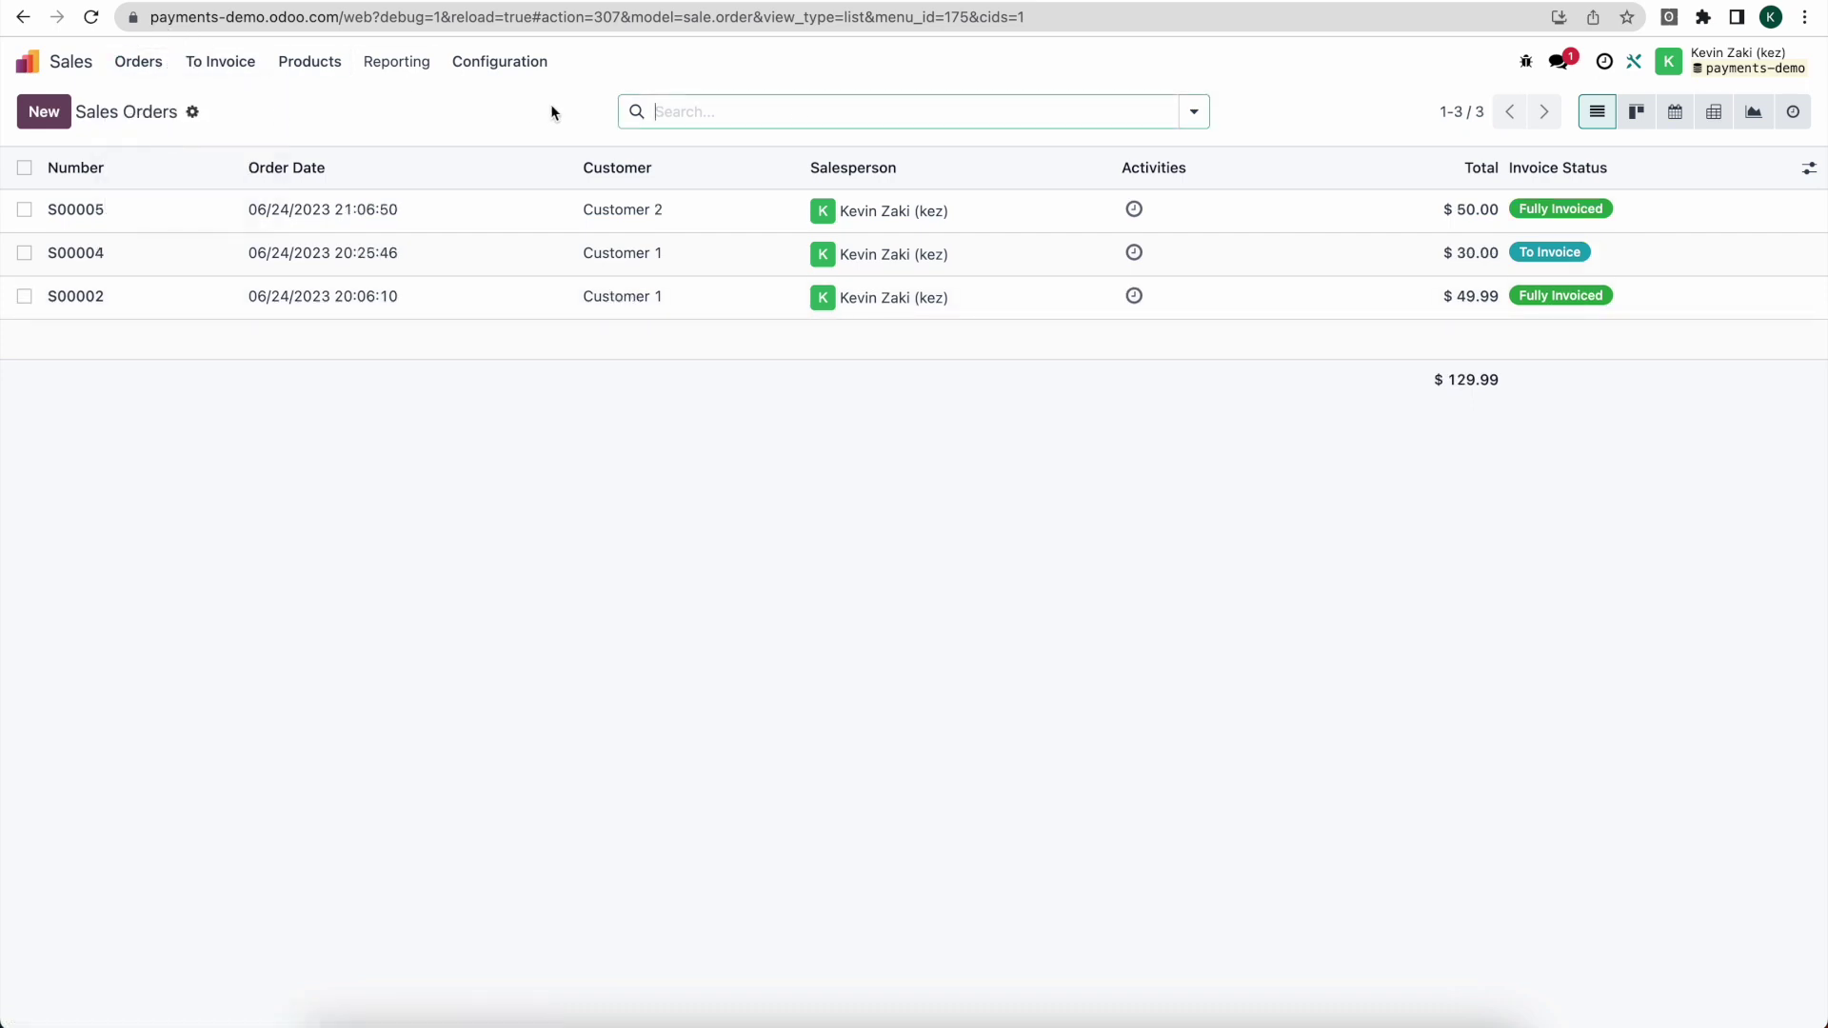
pyautogui.click(704, 219)
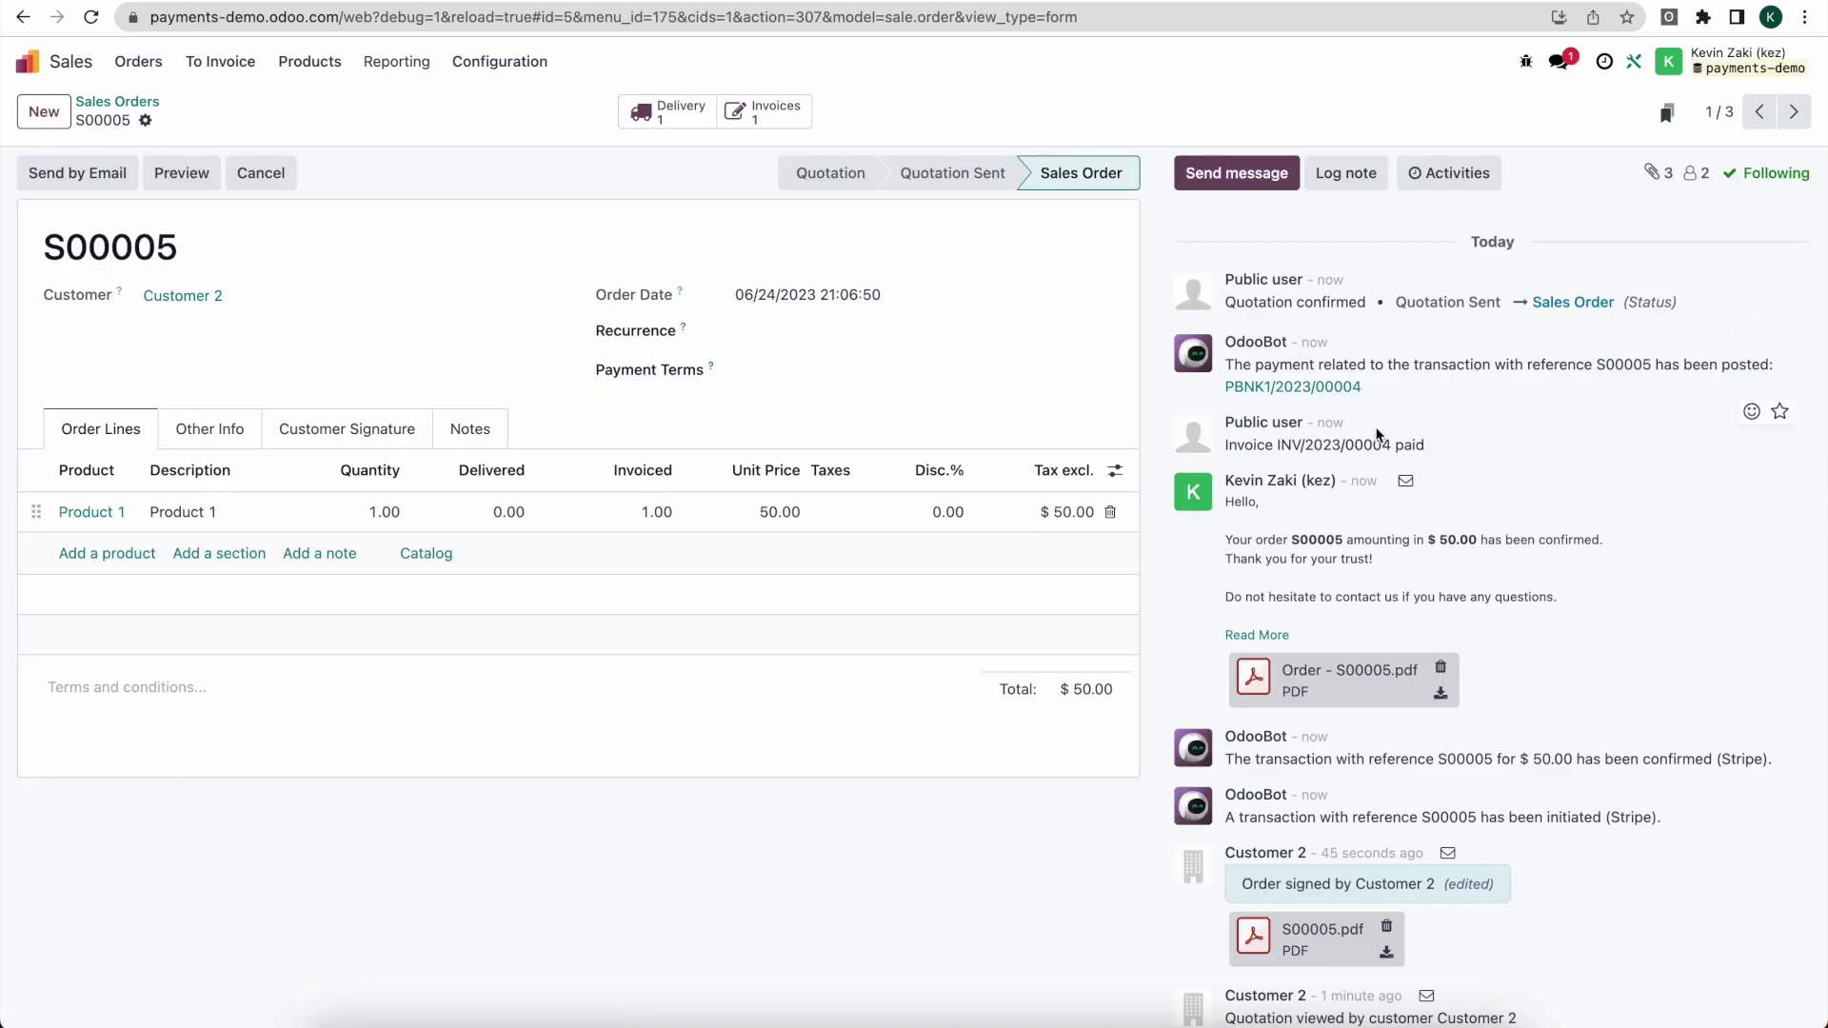
pyautogui.scroll(-4, 1371, 523)
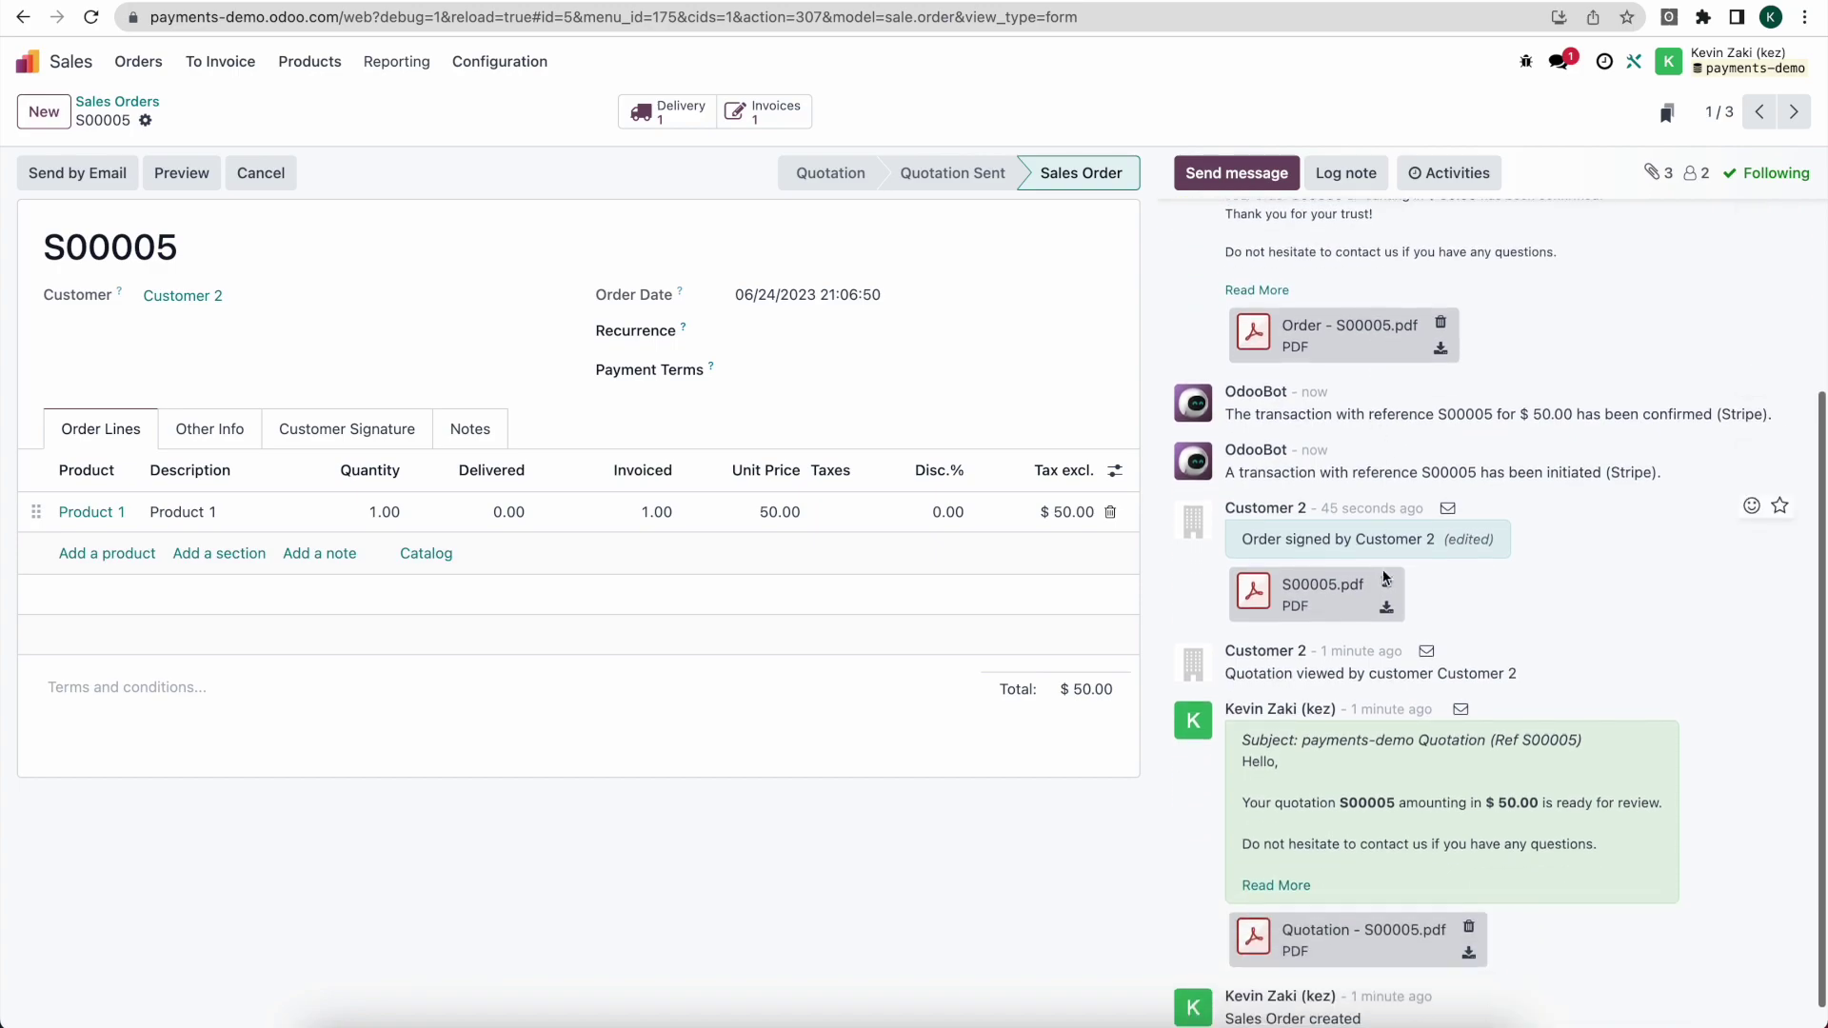
pyautogui.click(1256, 592)
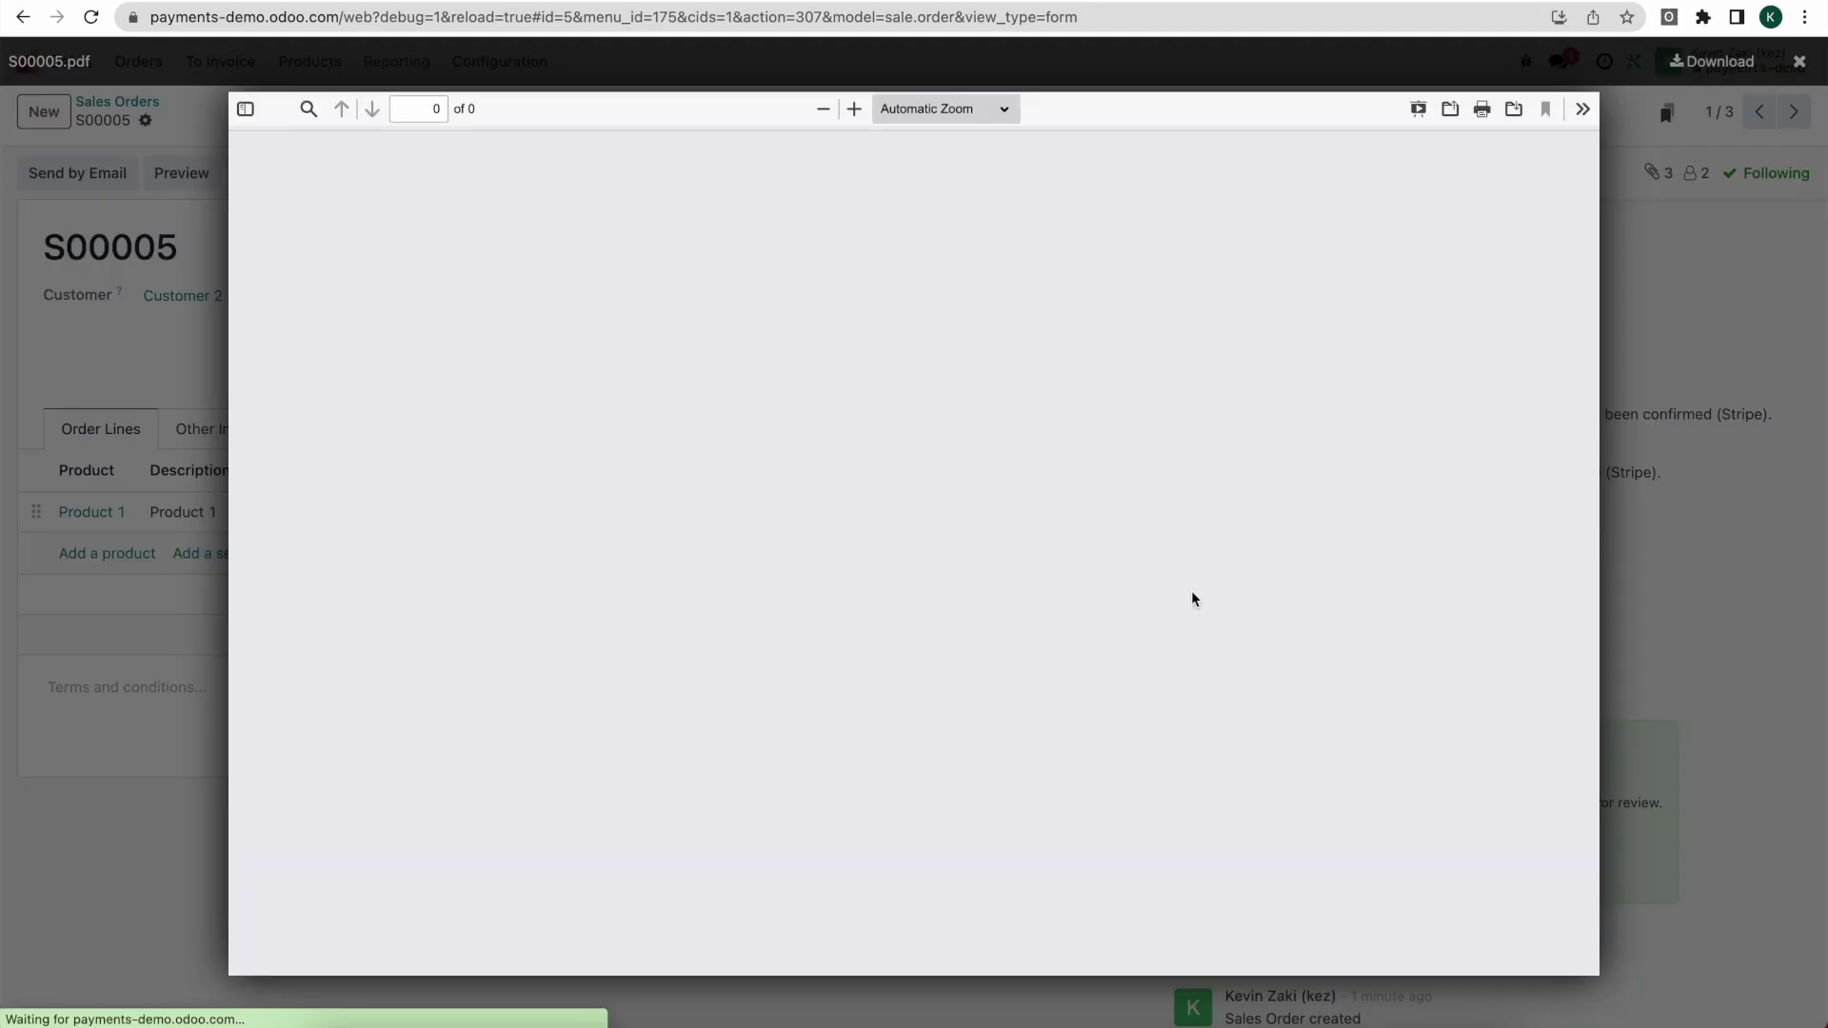
pyautogui.scroll(-2, 1193, 603)
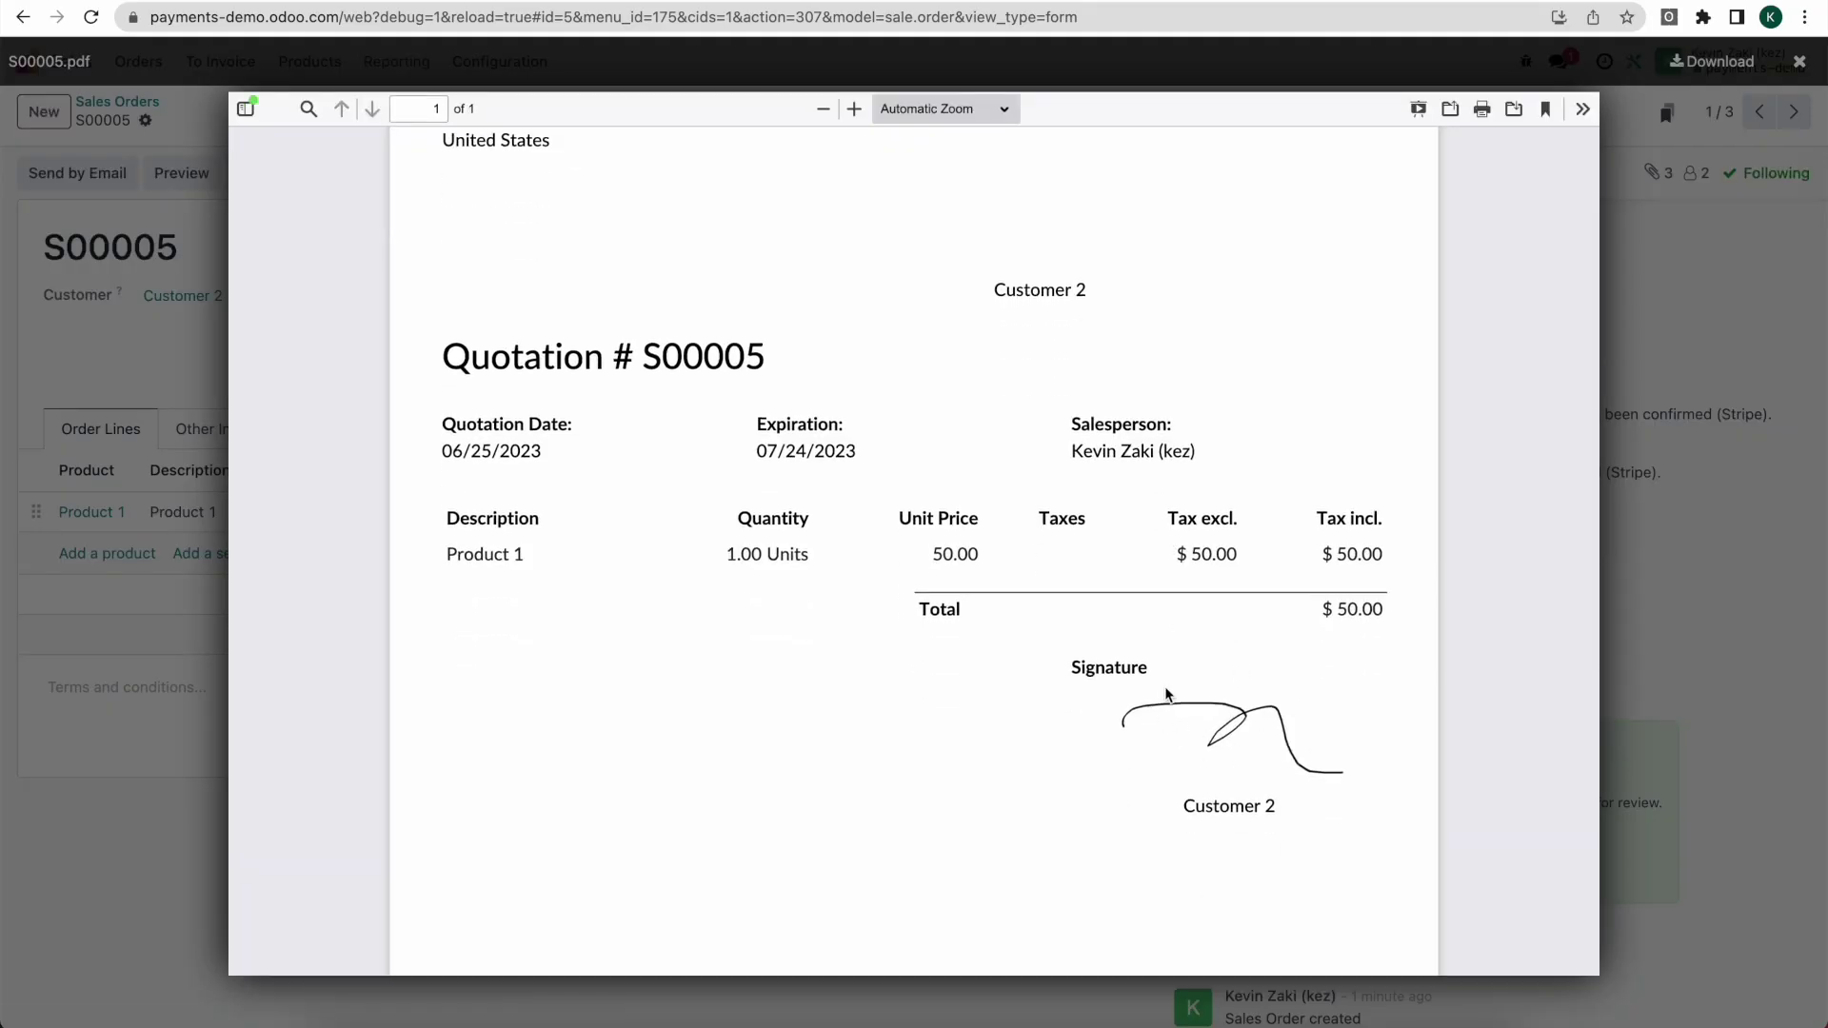
pyautogui.click(1714, 657)
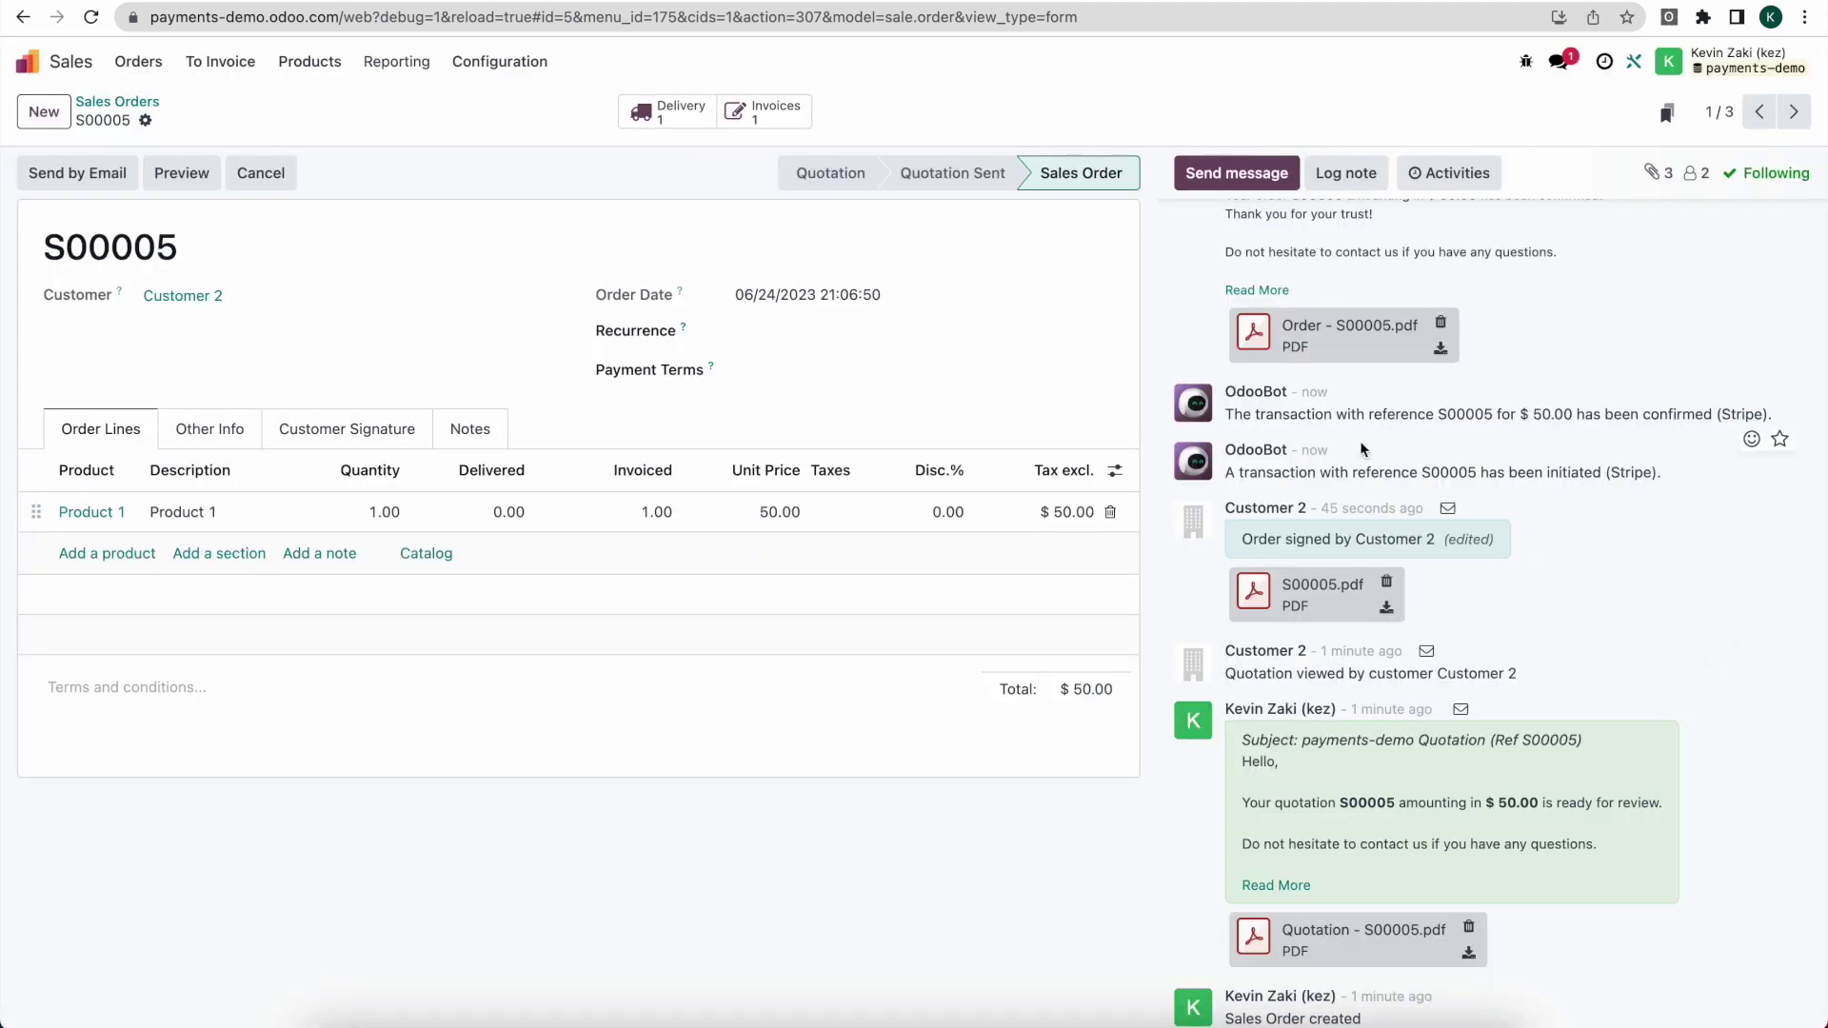
# Step: Check the order's Stripe and payment chatter messages, then open payment PBNK1/2023/00004
pyautogui.scroll(1, 1375, 476)
pyautogui.moveTo(1694, 482); pyautogui.dragTo(1748, 488)
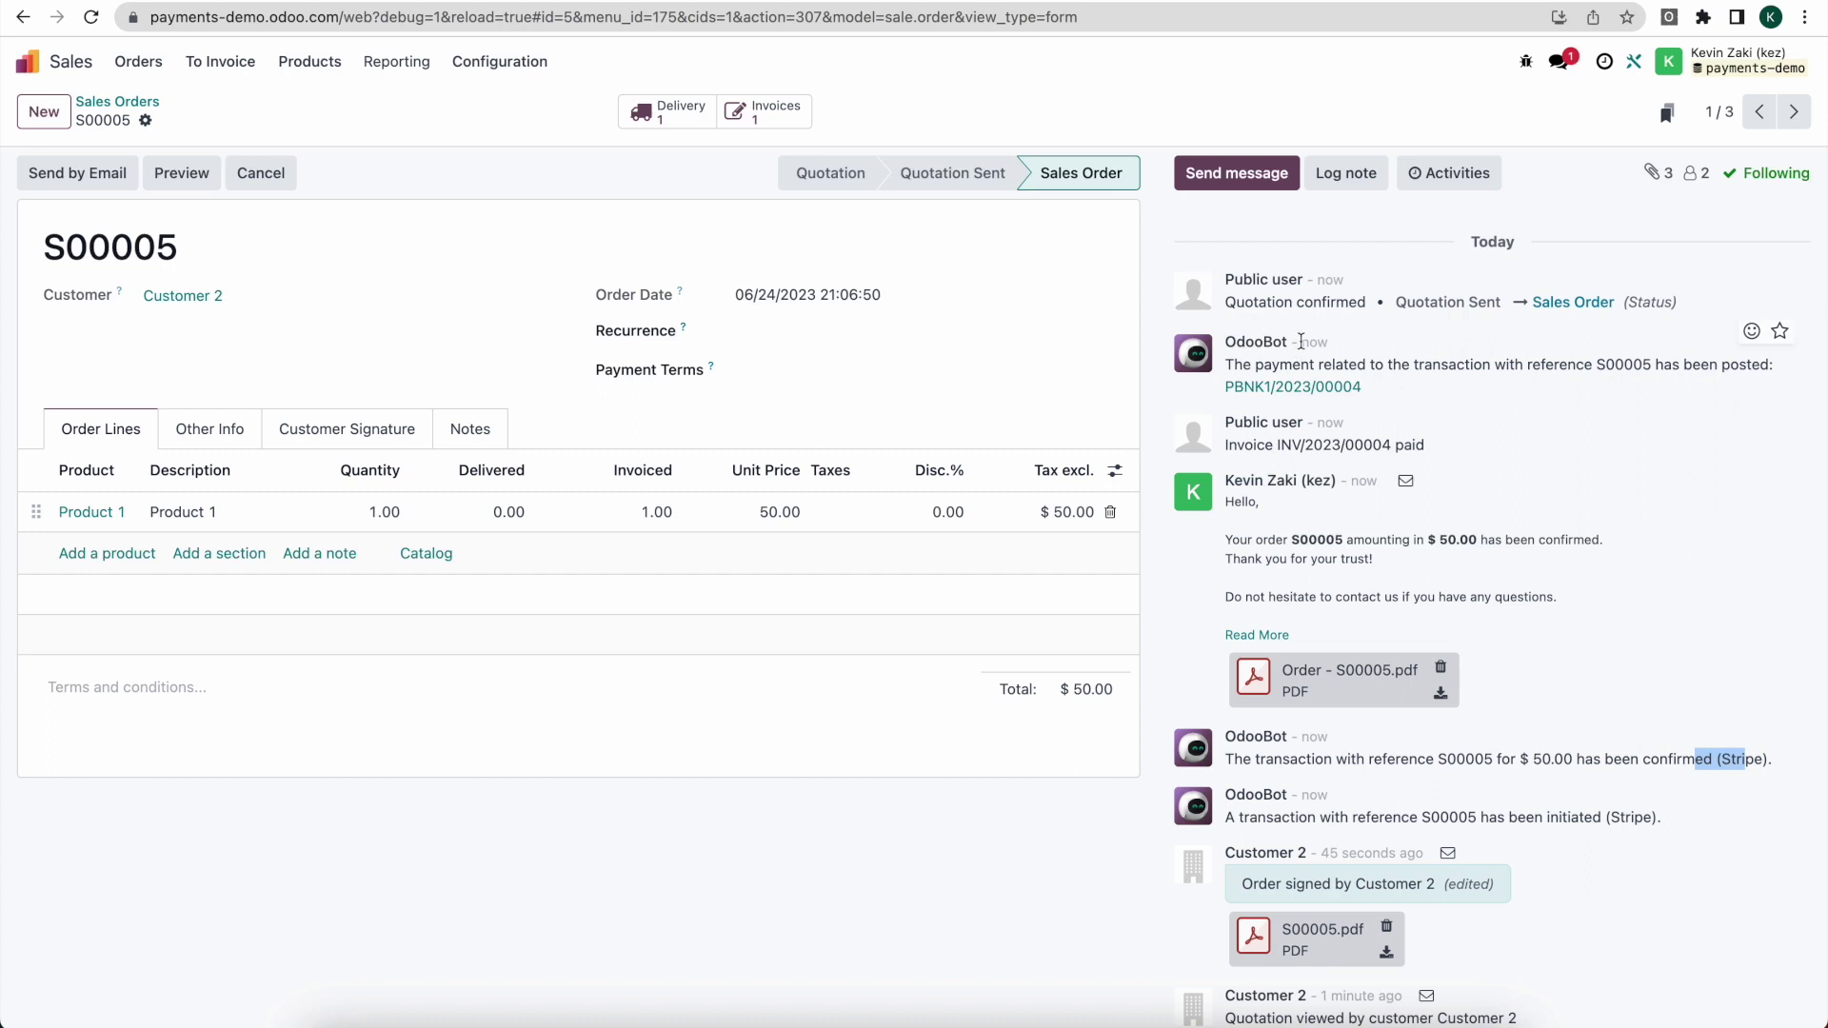
pyautogui.moveTo(1280, 362); pyautogui.dragTo(1564, 364)
pyautogui.doubleClick(1603, 365)
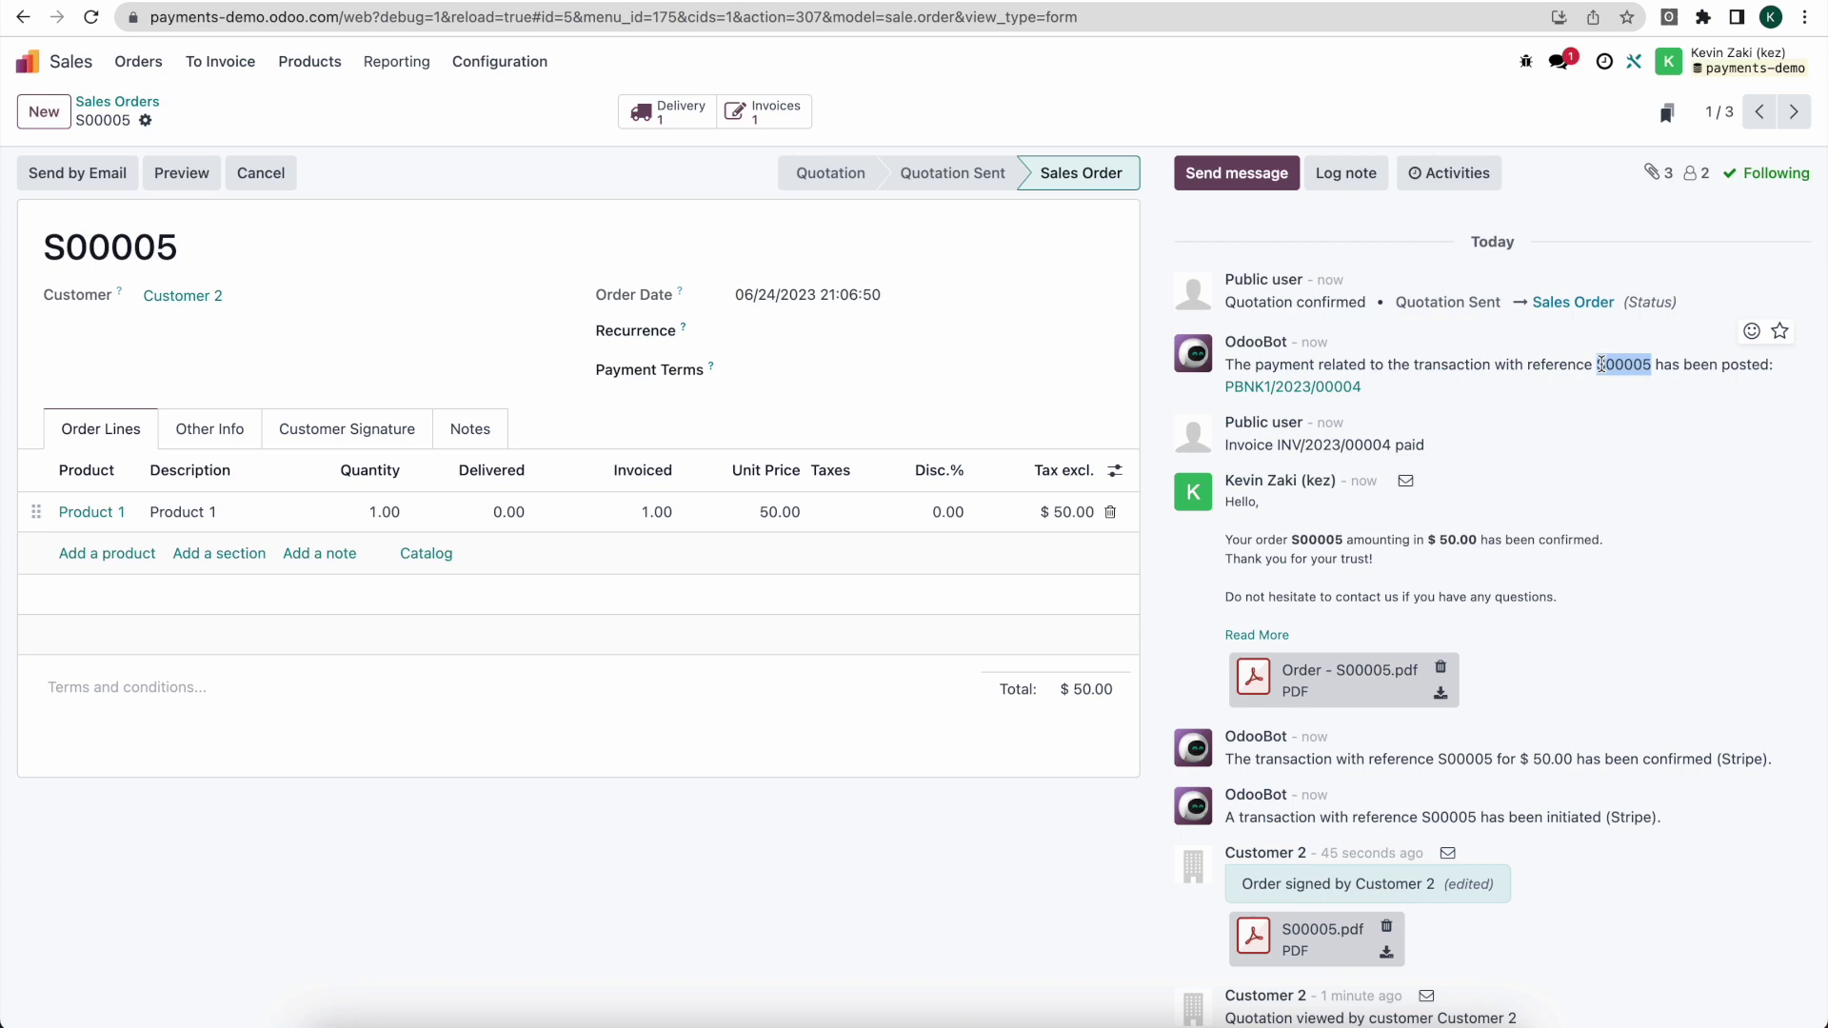
pyautogui.click(1300, 393)
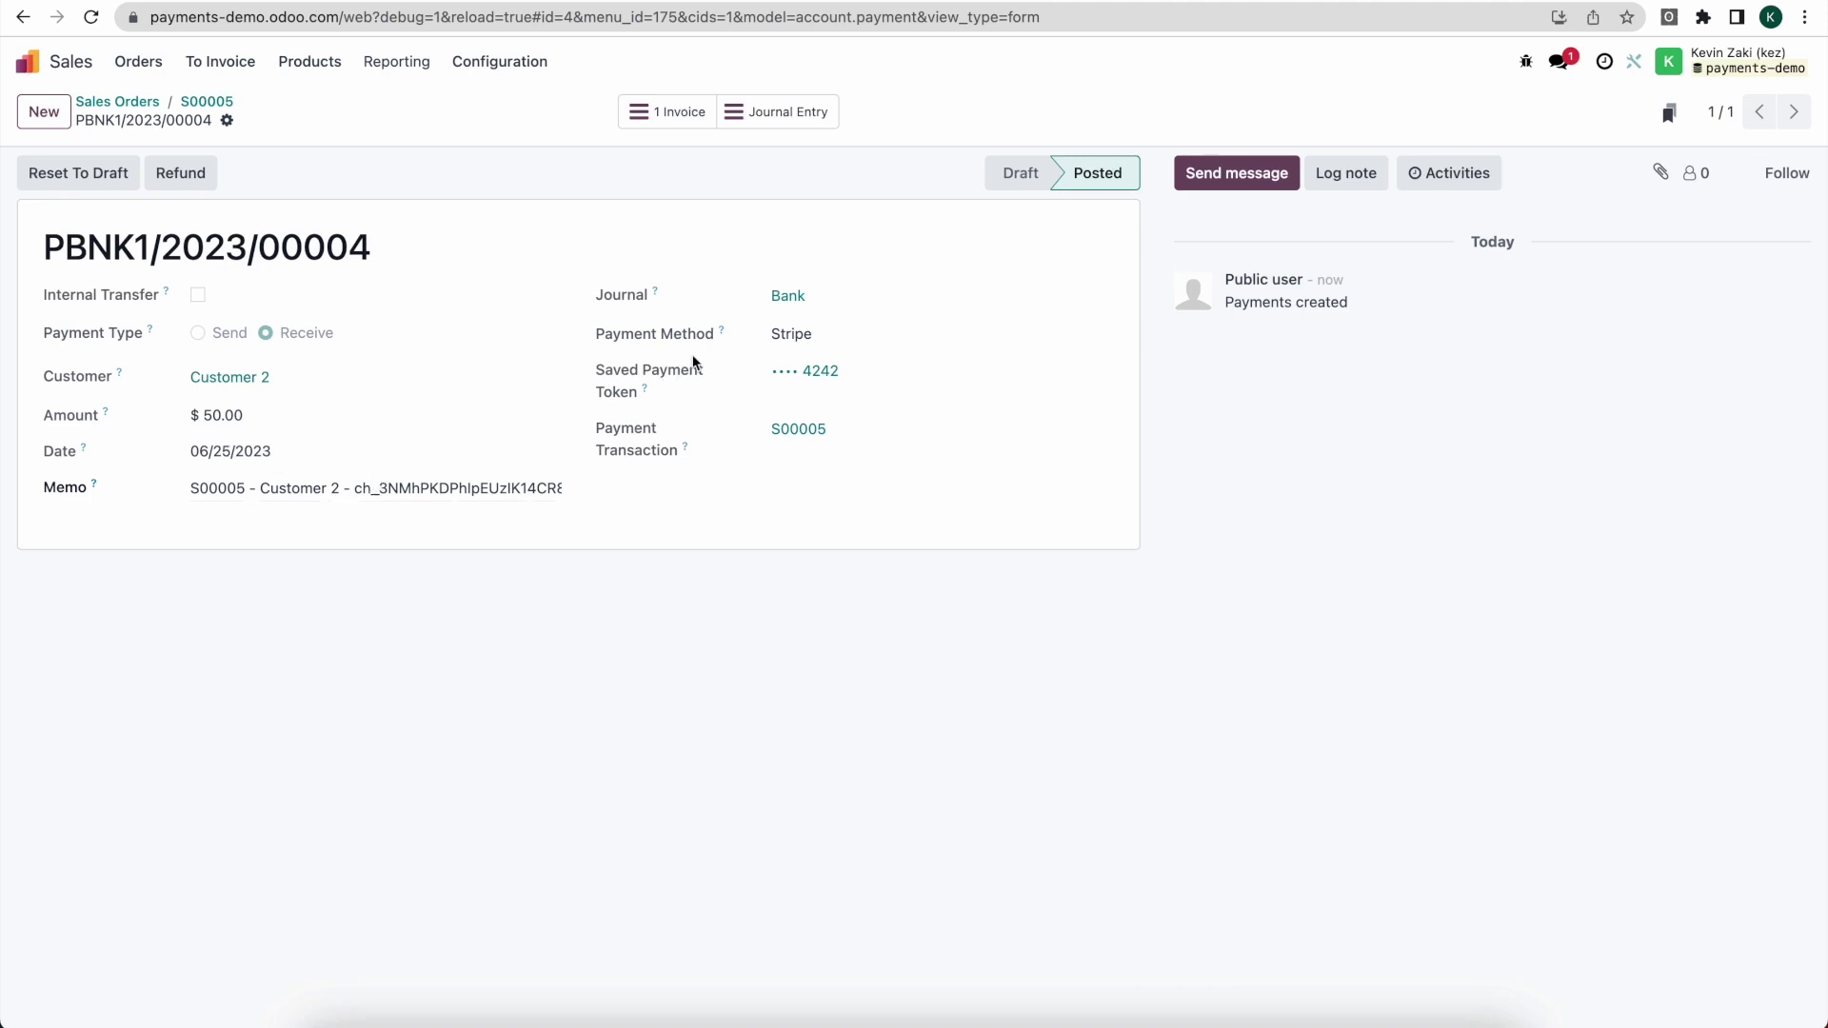
pyautogui.doubleClick(802, 337)
# Step: In Stripe, refresh Payments, open the $50.00 S00005 payment and select its latest charge ID
pyautogui.click(555, 2)
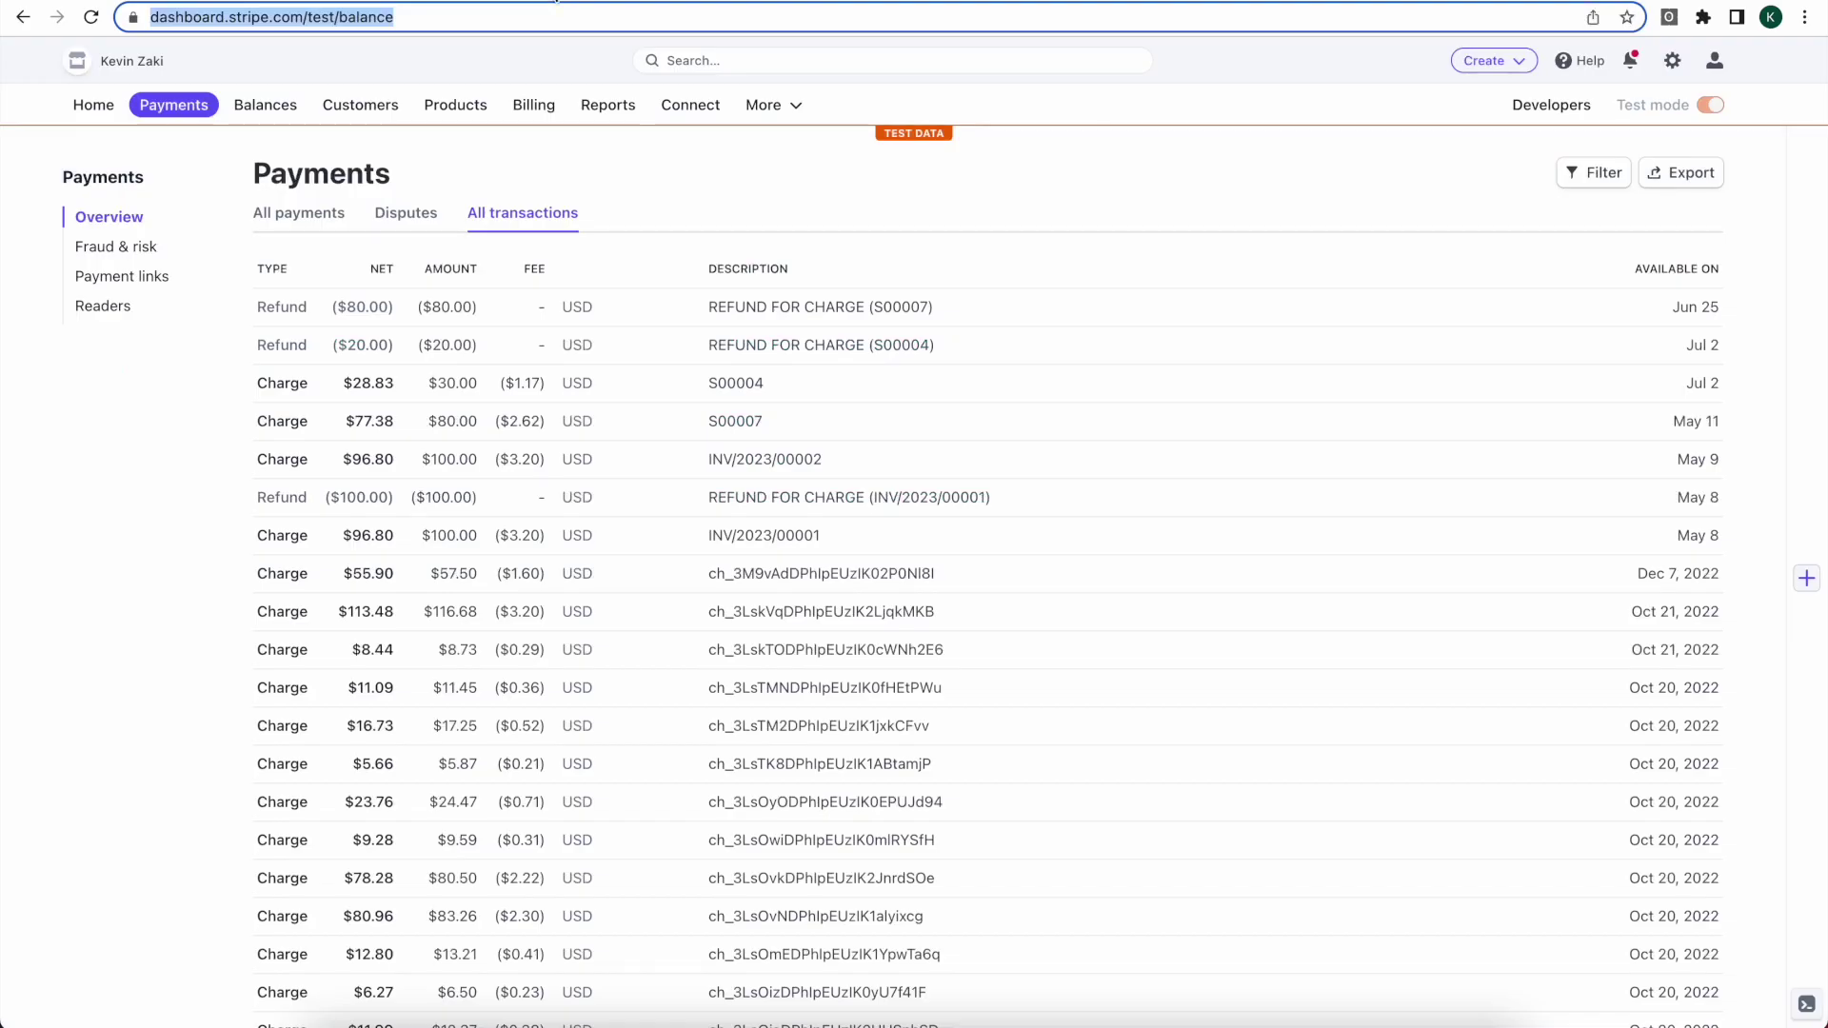
pyautogui.click(175, 109)
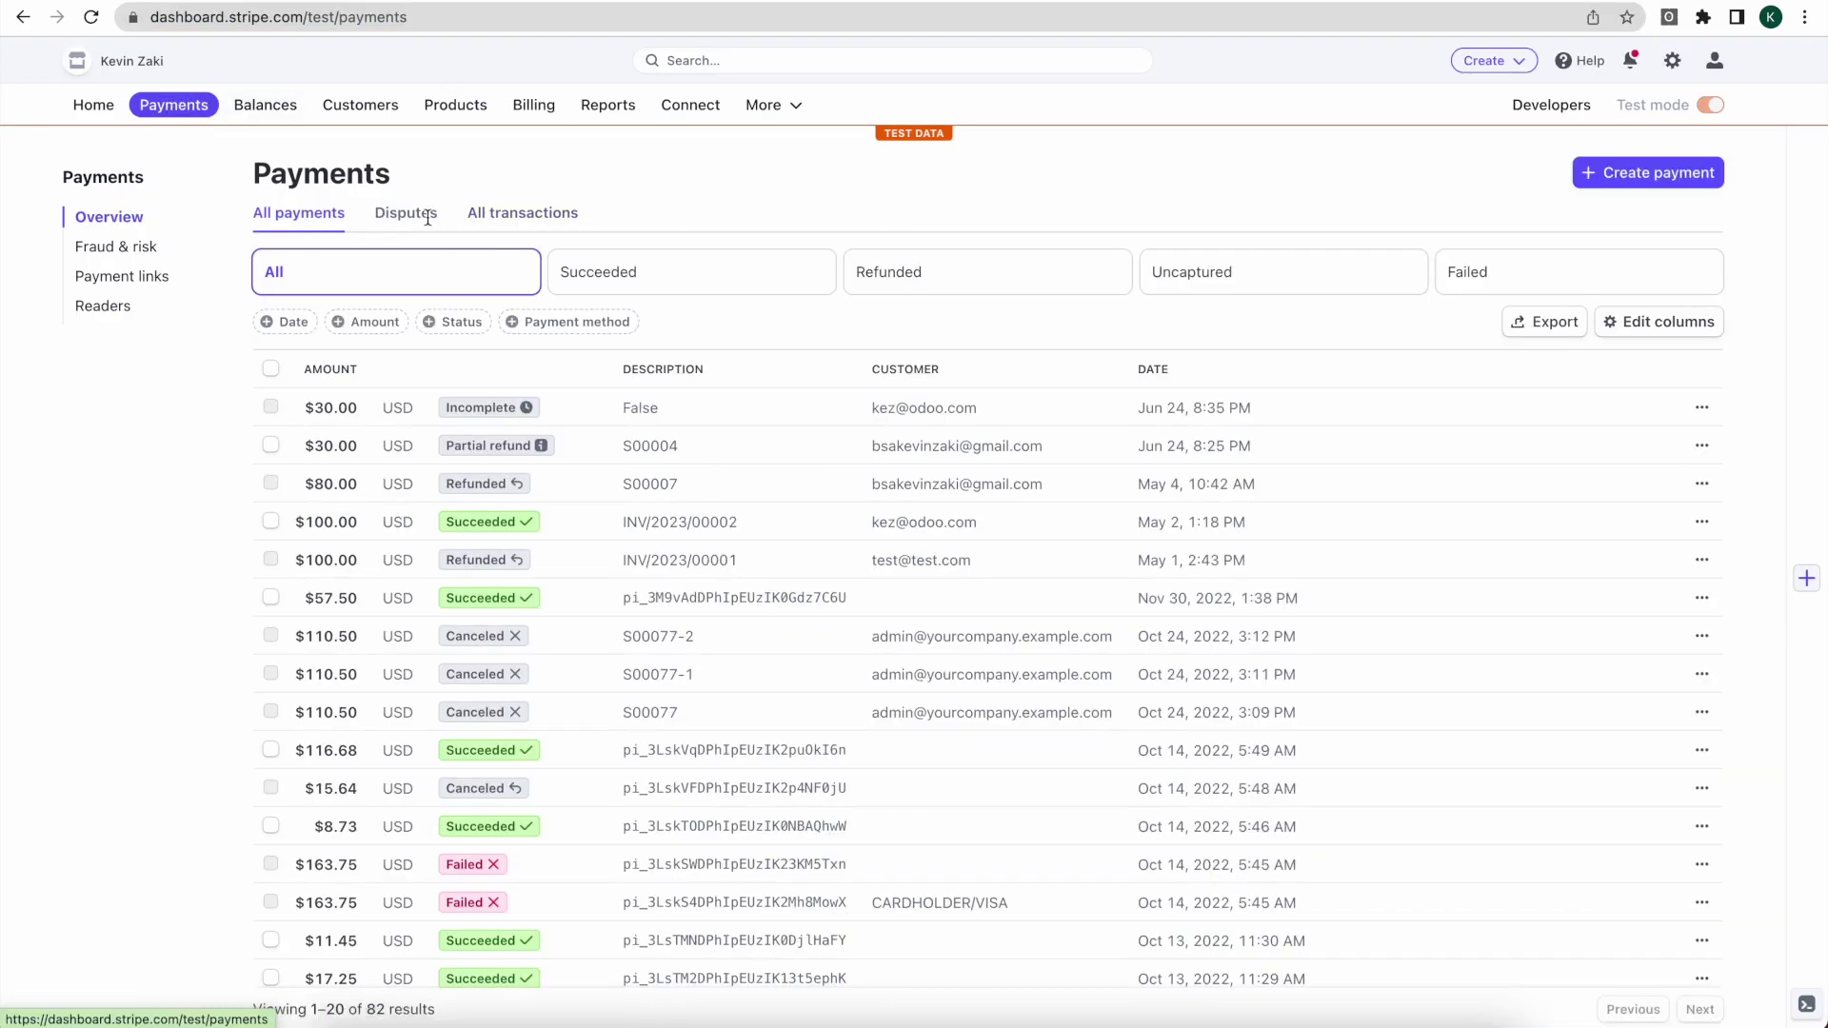
pyautogui.click(91, 17)
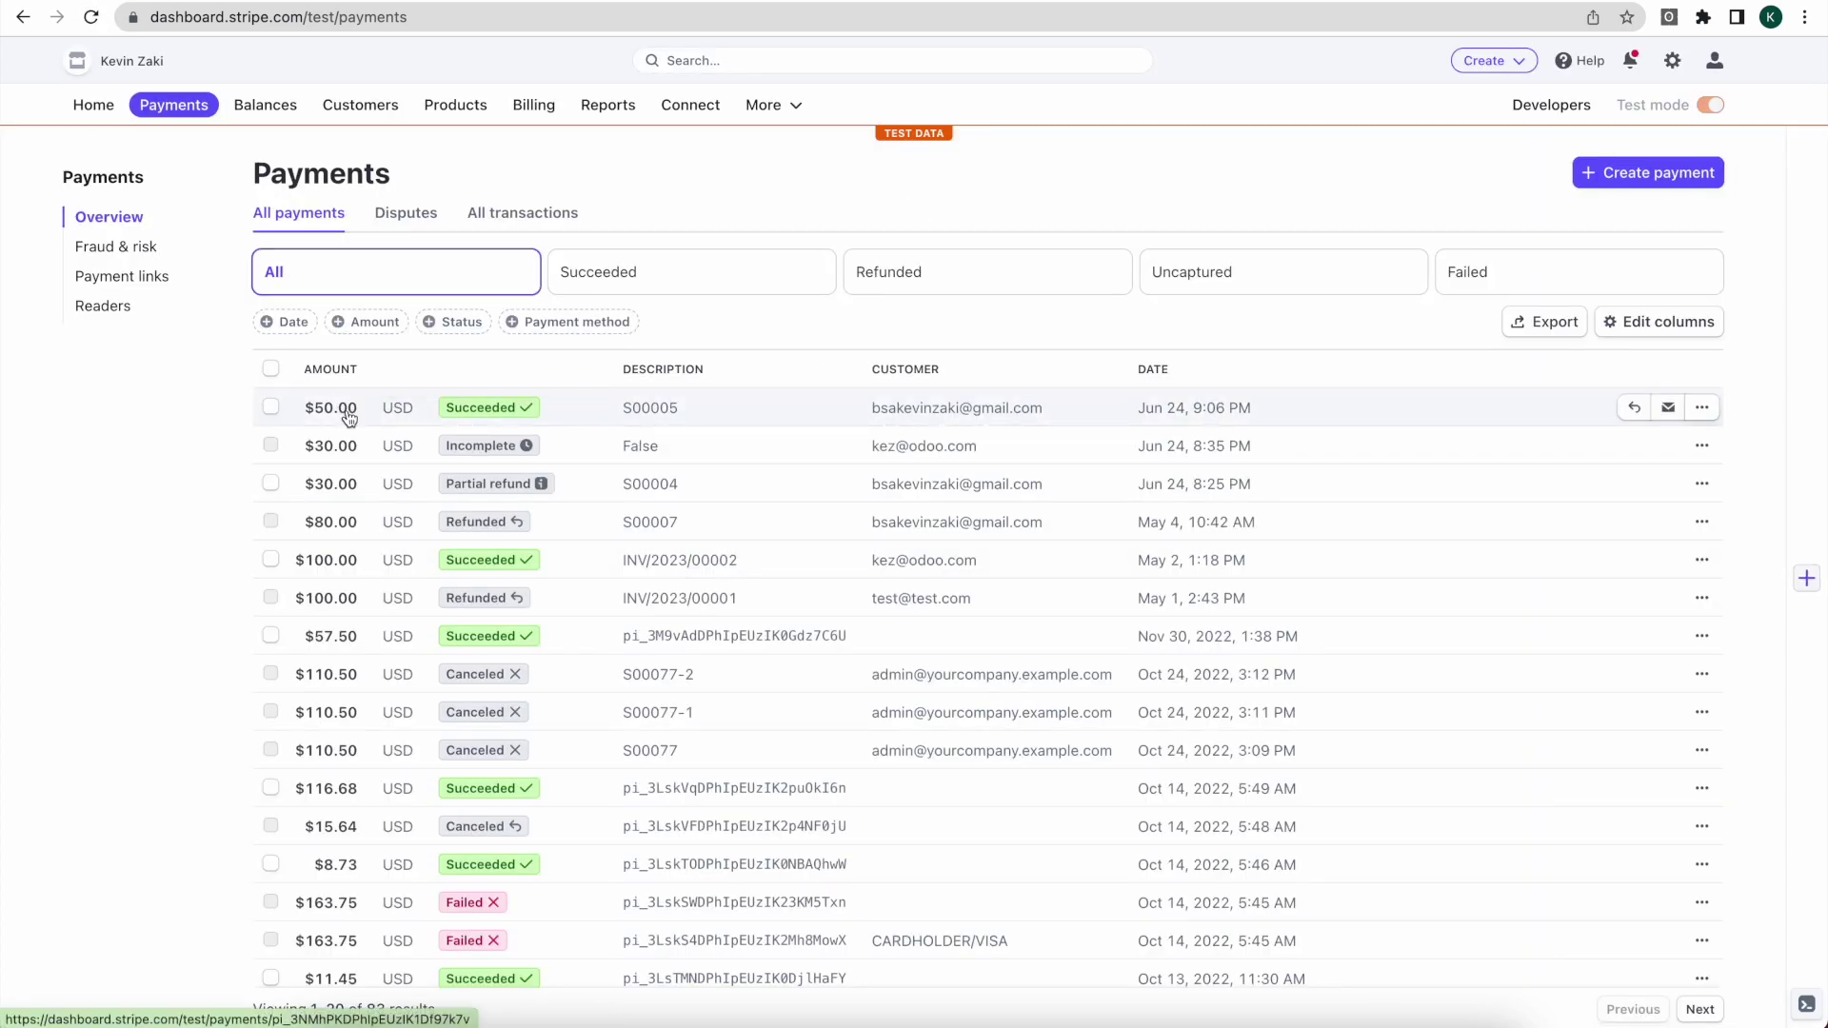
pyautogui.click(662, 420)
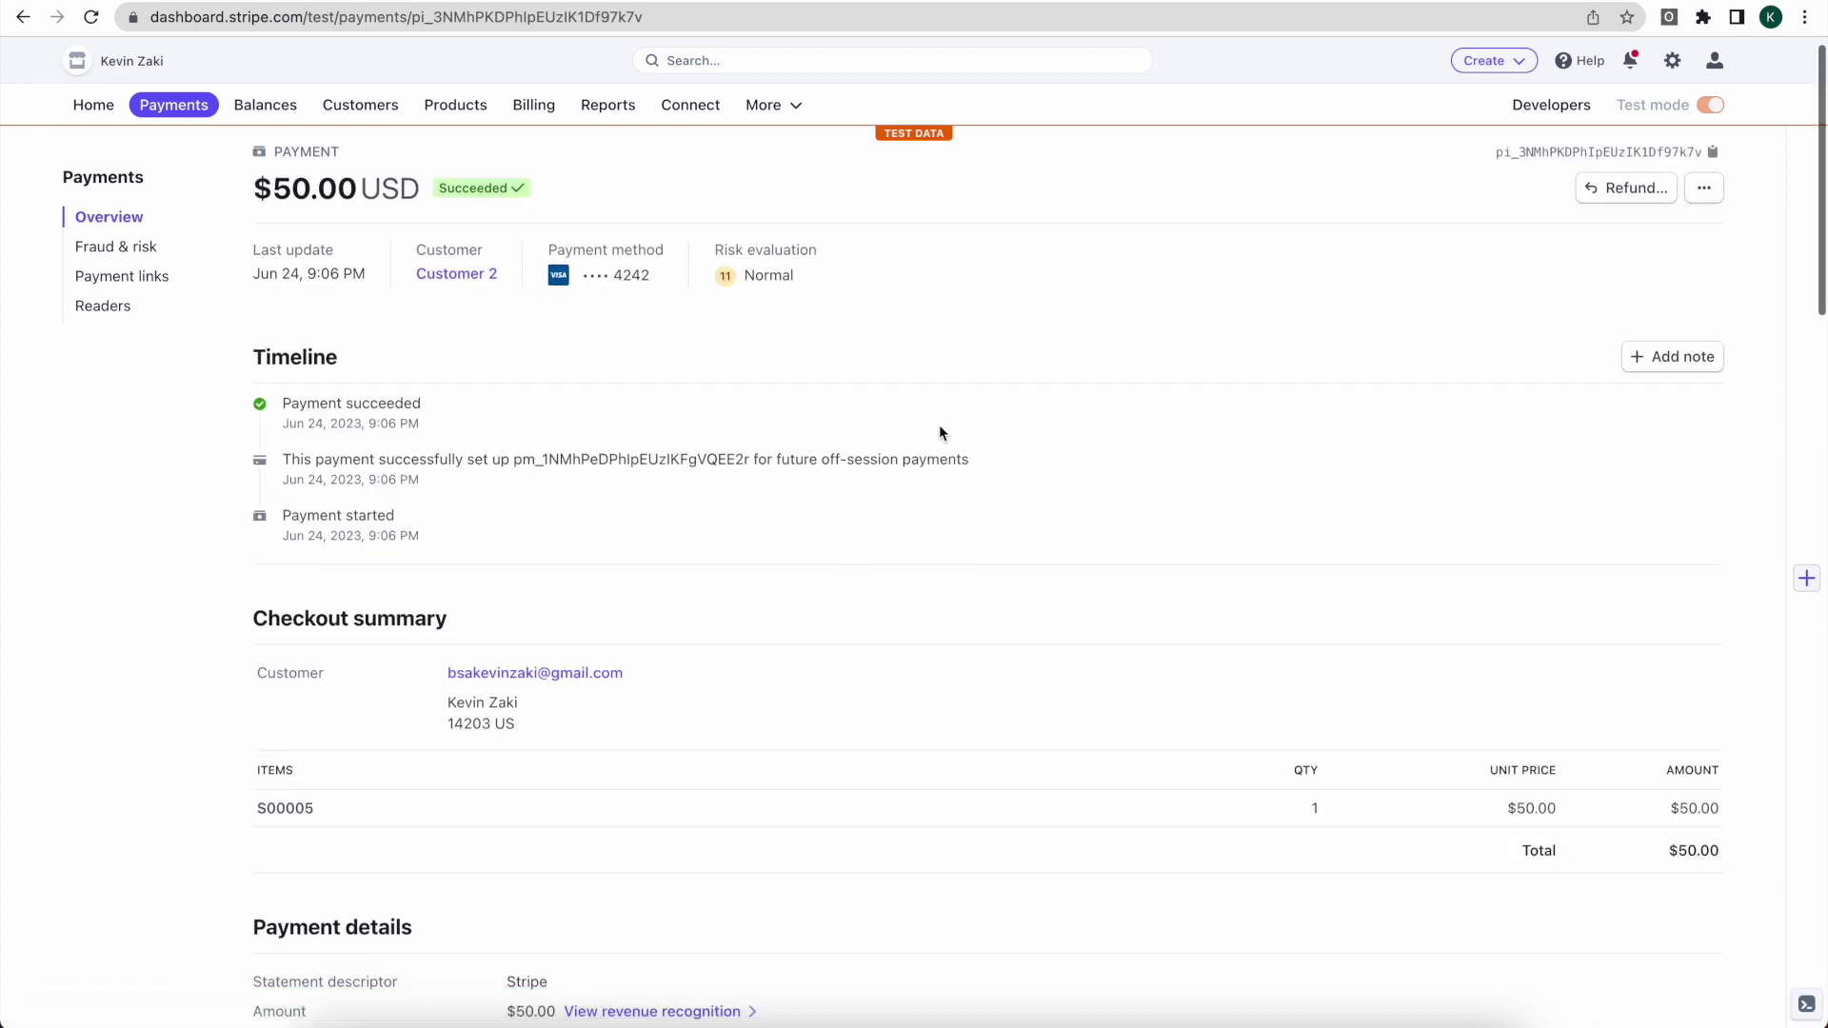
pyautogui.scroll(-5, 940, 433)
pyautogui.scroll(3, 940, 434)
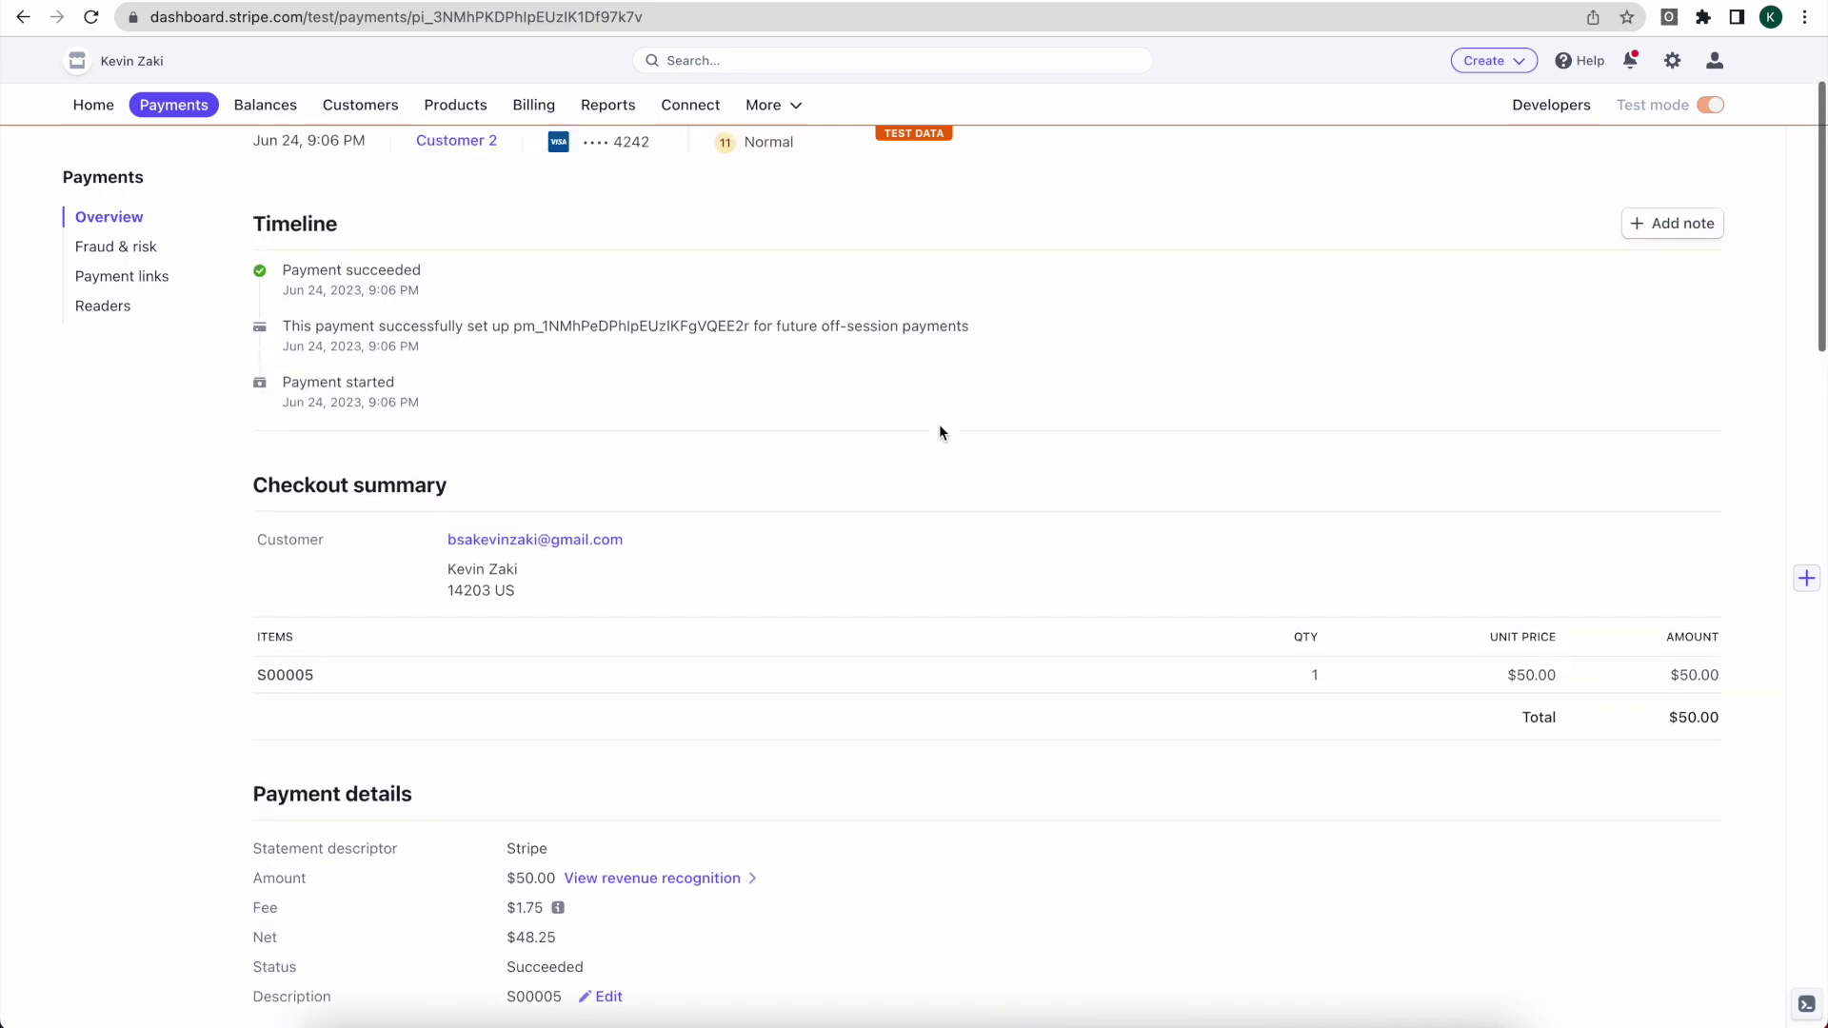
pyautogui.scroll(3, 939, 428)
pyautogui.scroll(-12, 933, 436)
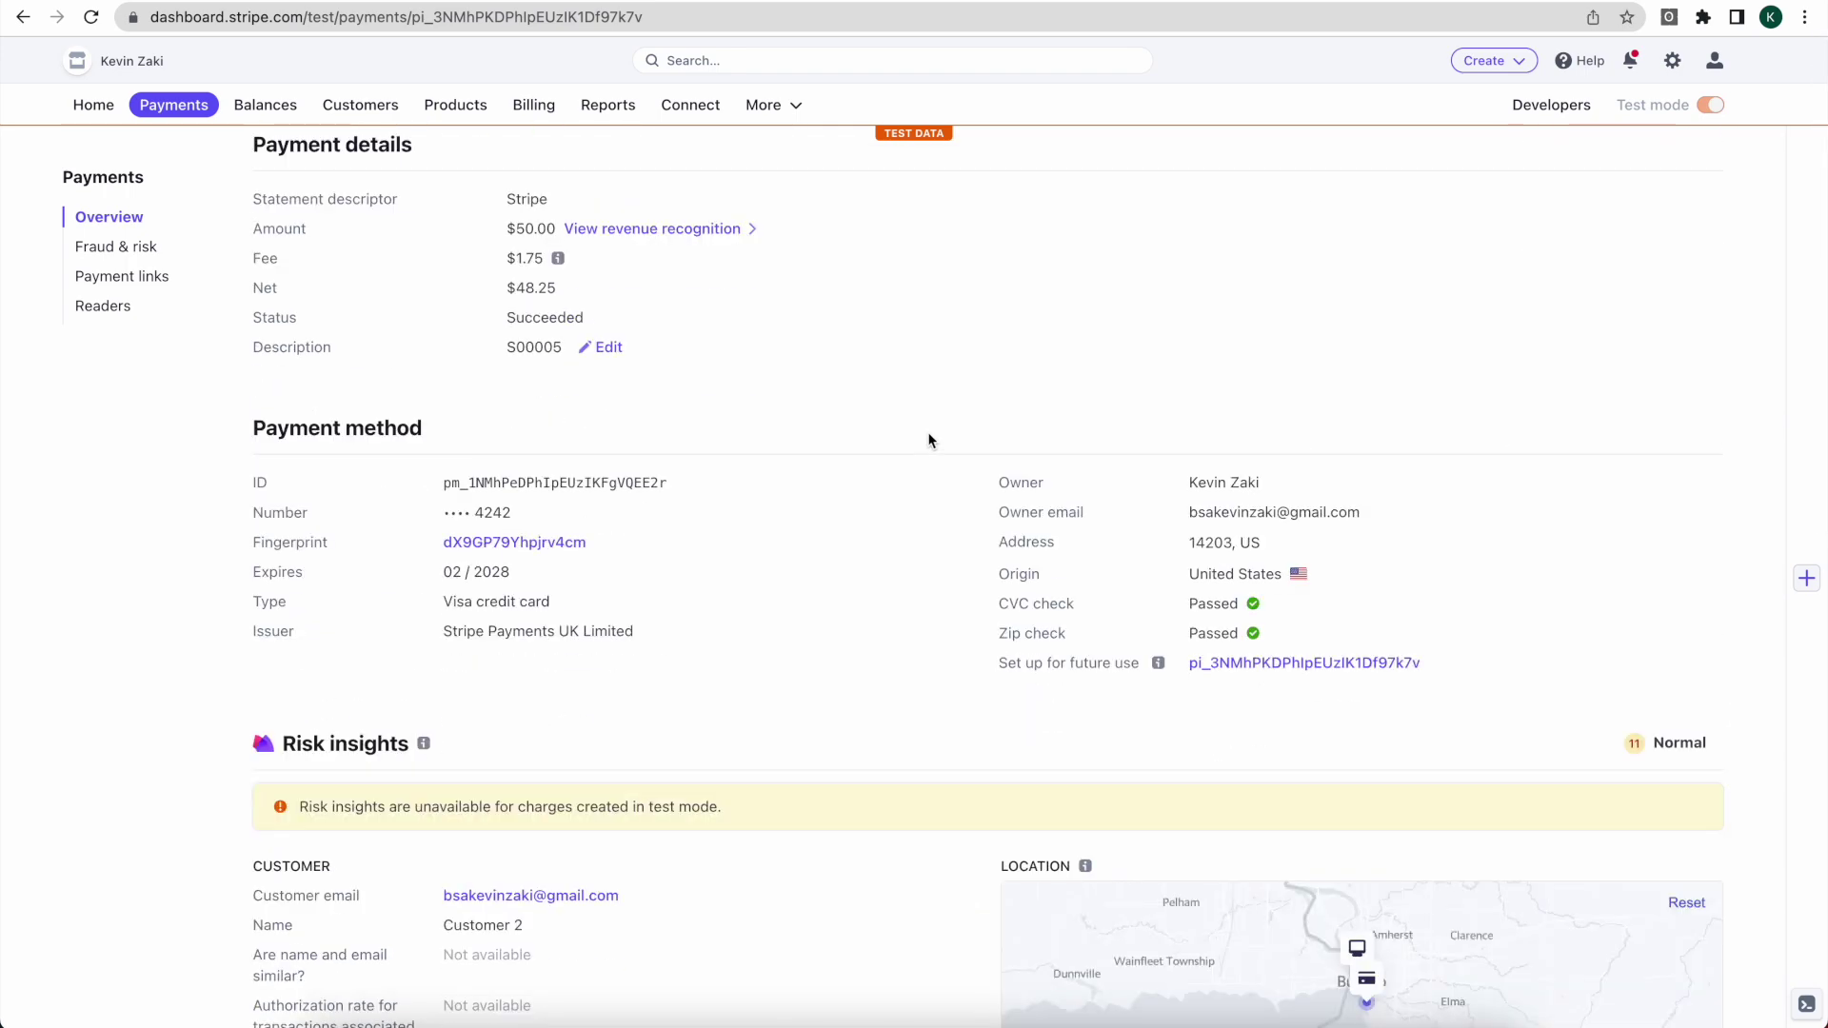
pyautogui.scroll(-1, 927, 438)
pyautogui.scroll(-10, 724, 550)
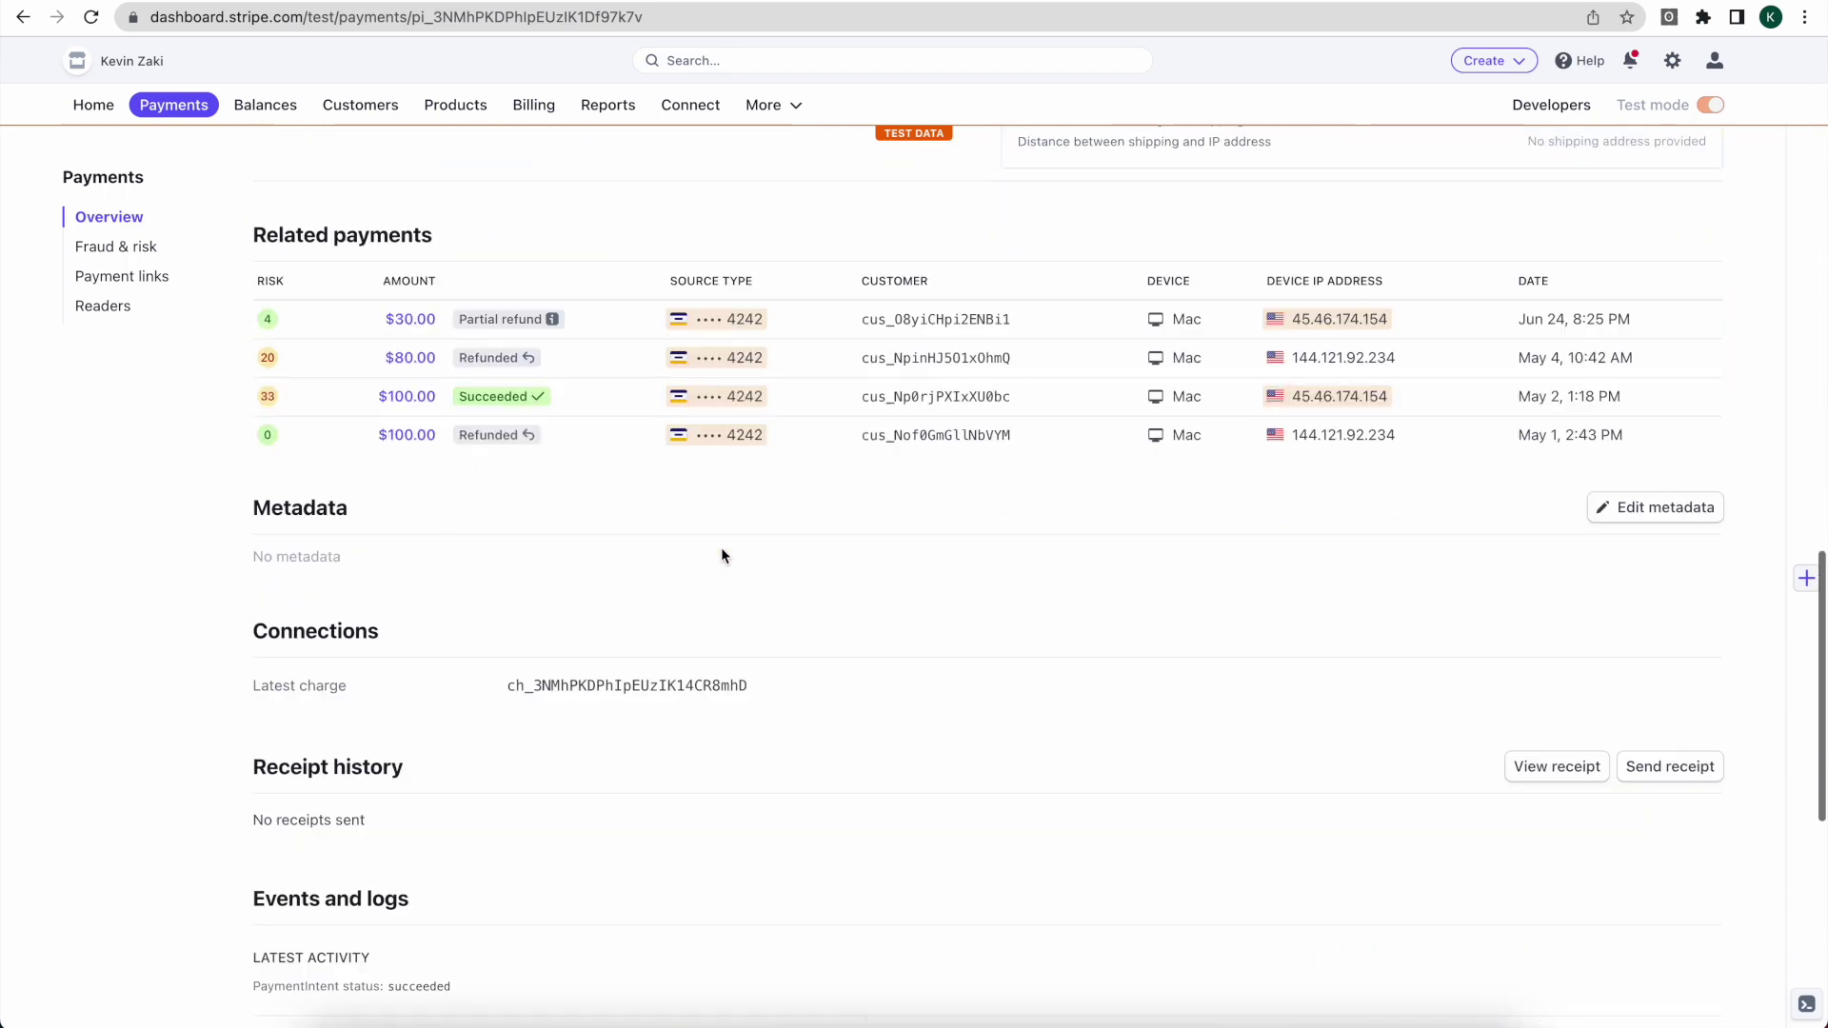
pyautogui.scroll(-5, 722, 550)
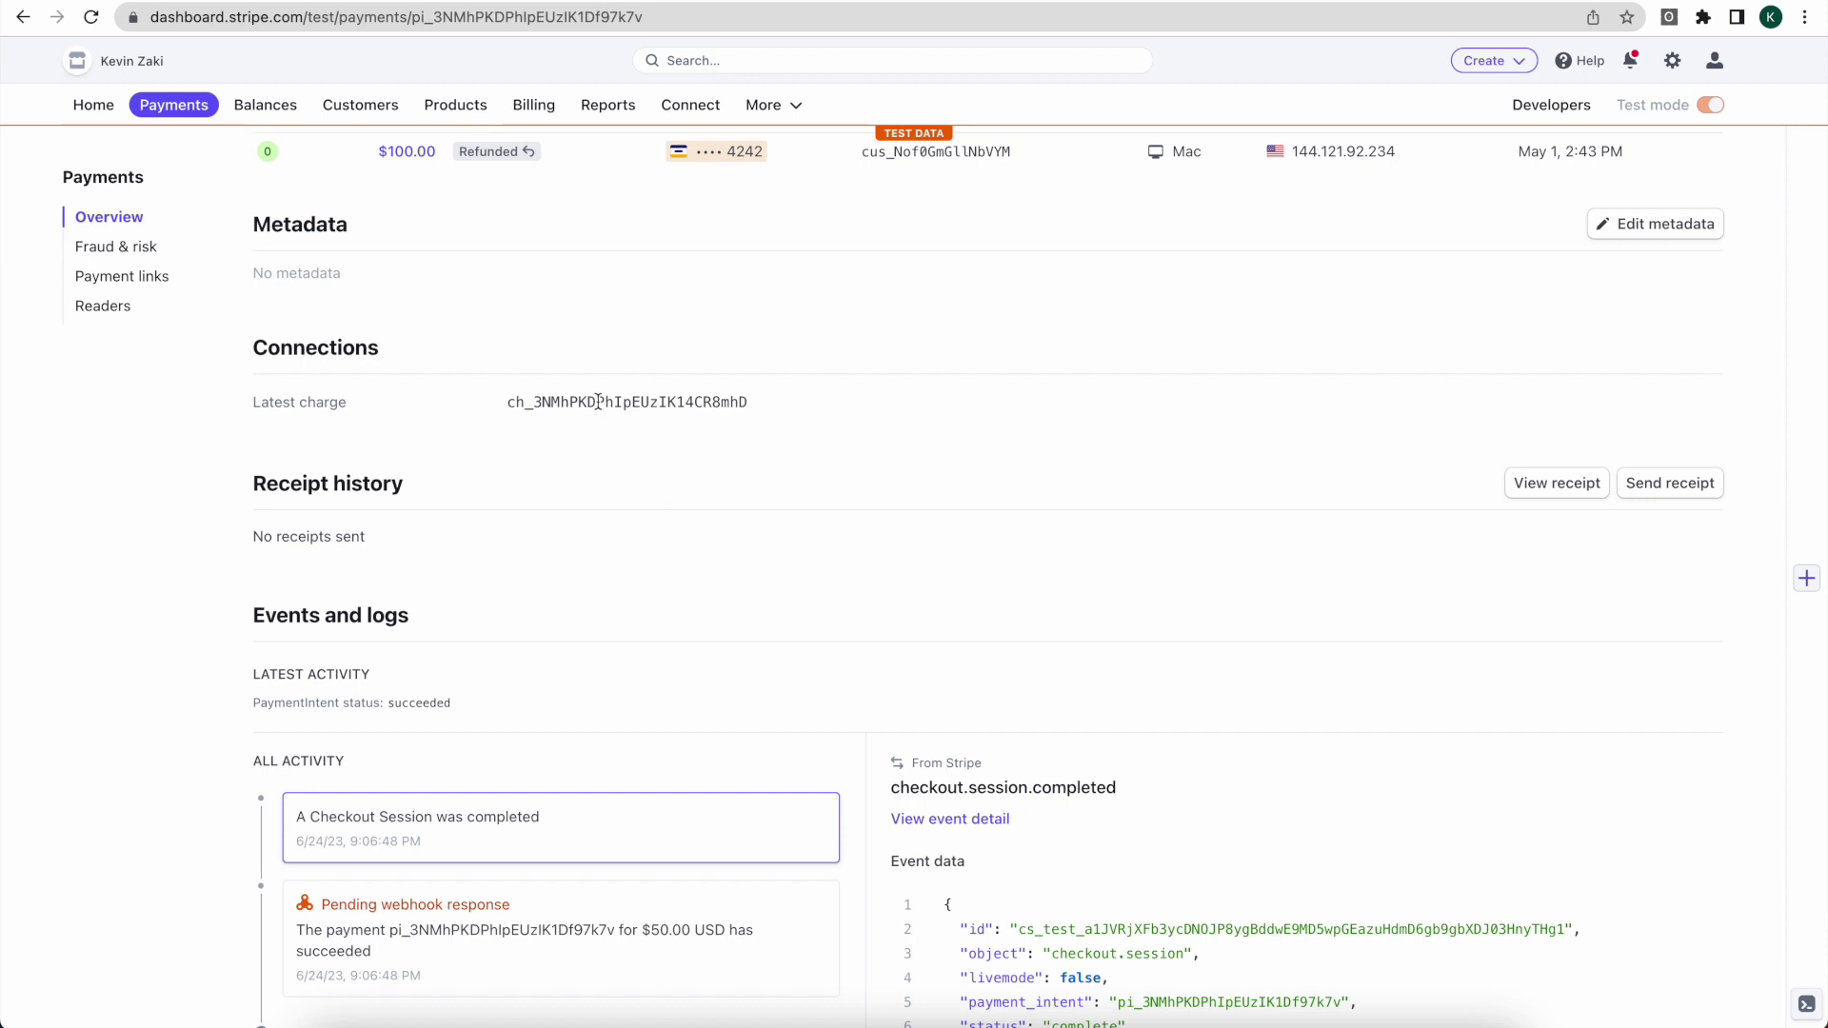
pyautogui.doubleClick(598, 402)
# Step: Compare the charge ID against the Odoo payment, then show Stripe's All transactions list
pyautogui.press('super+Tab')
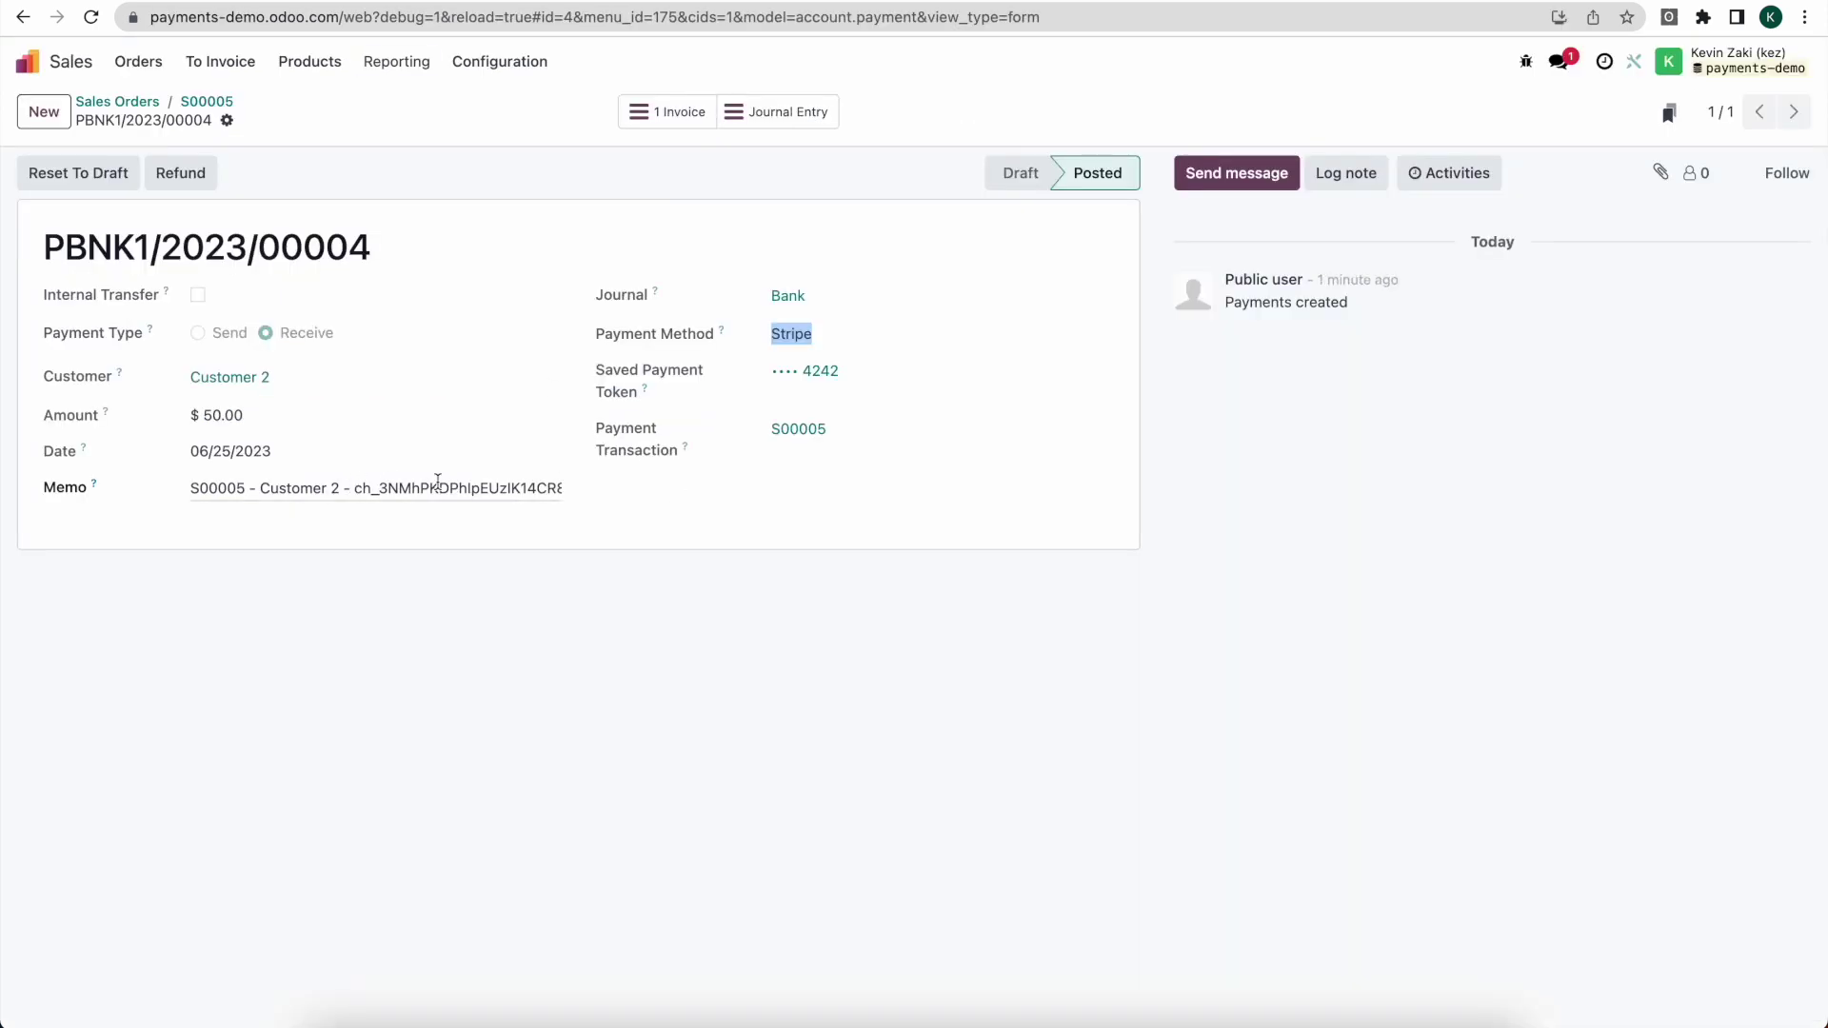
pyautogui.press('super+Tab')
pyautogui.scroll(10, 558, 277)
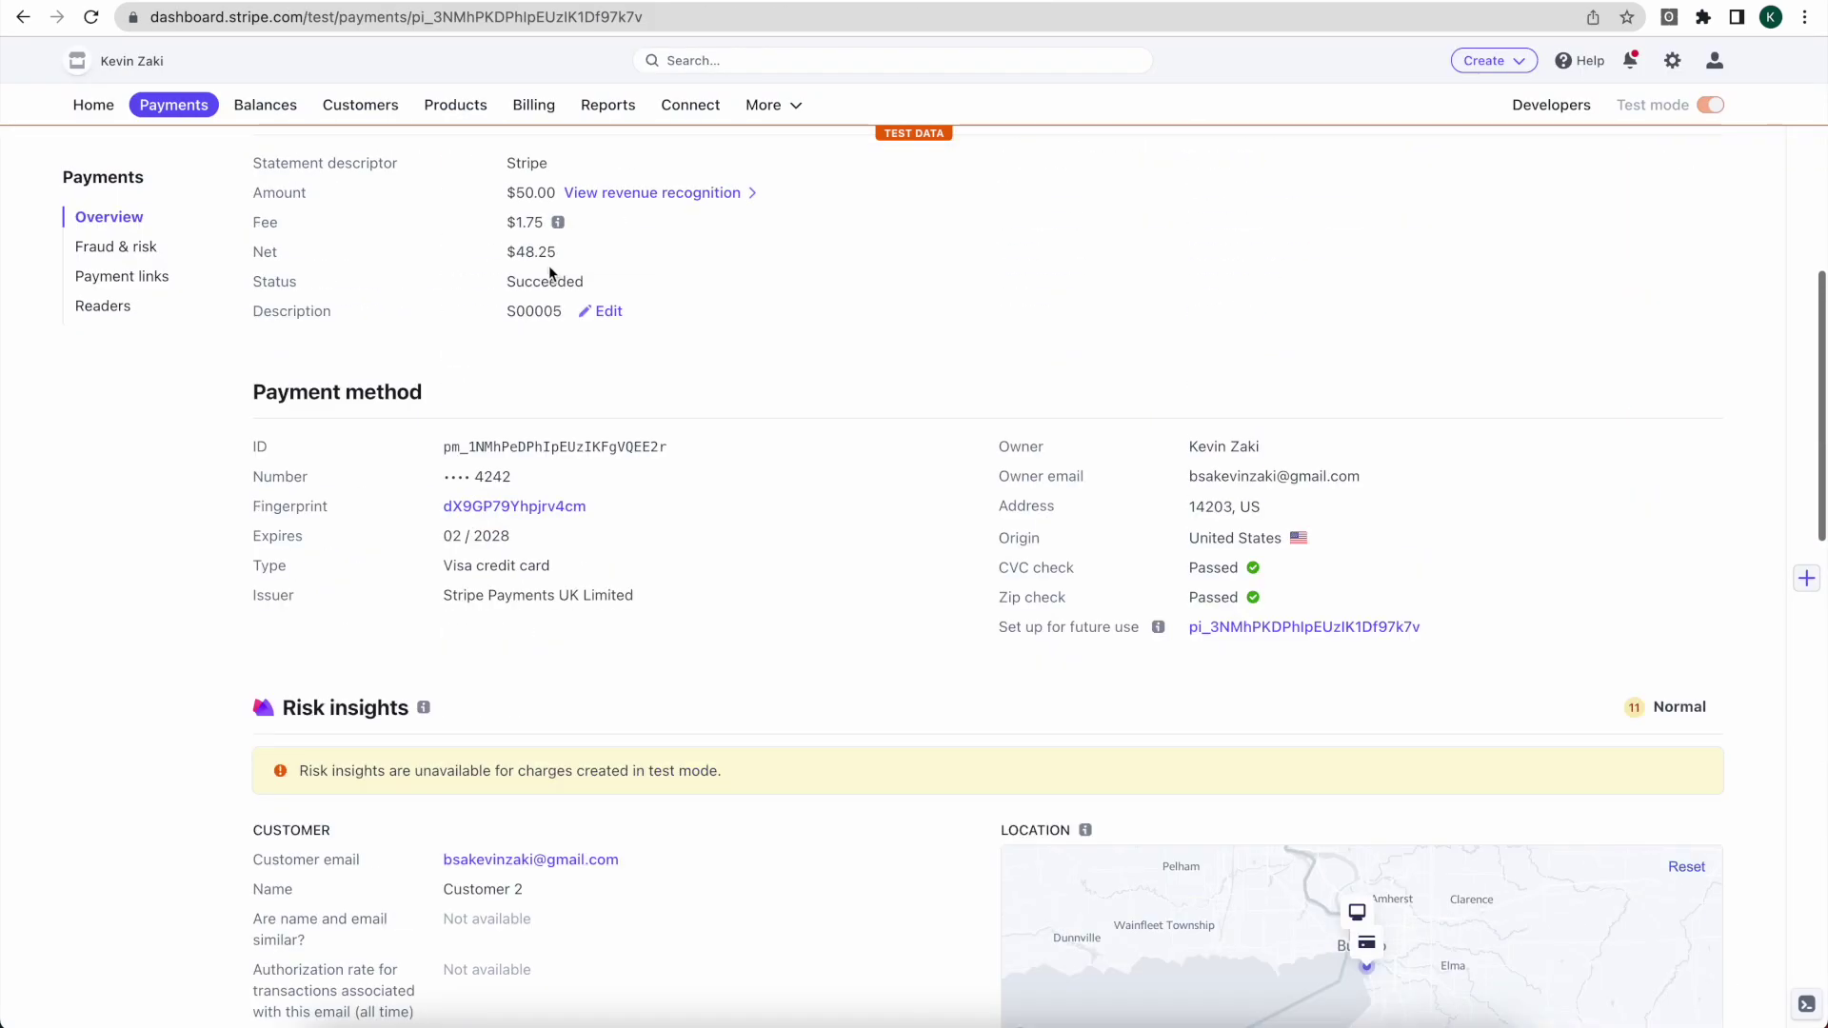
pyautogui.scroll(7, 548, 274)
pyautogui.click(104, 216)
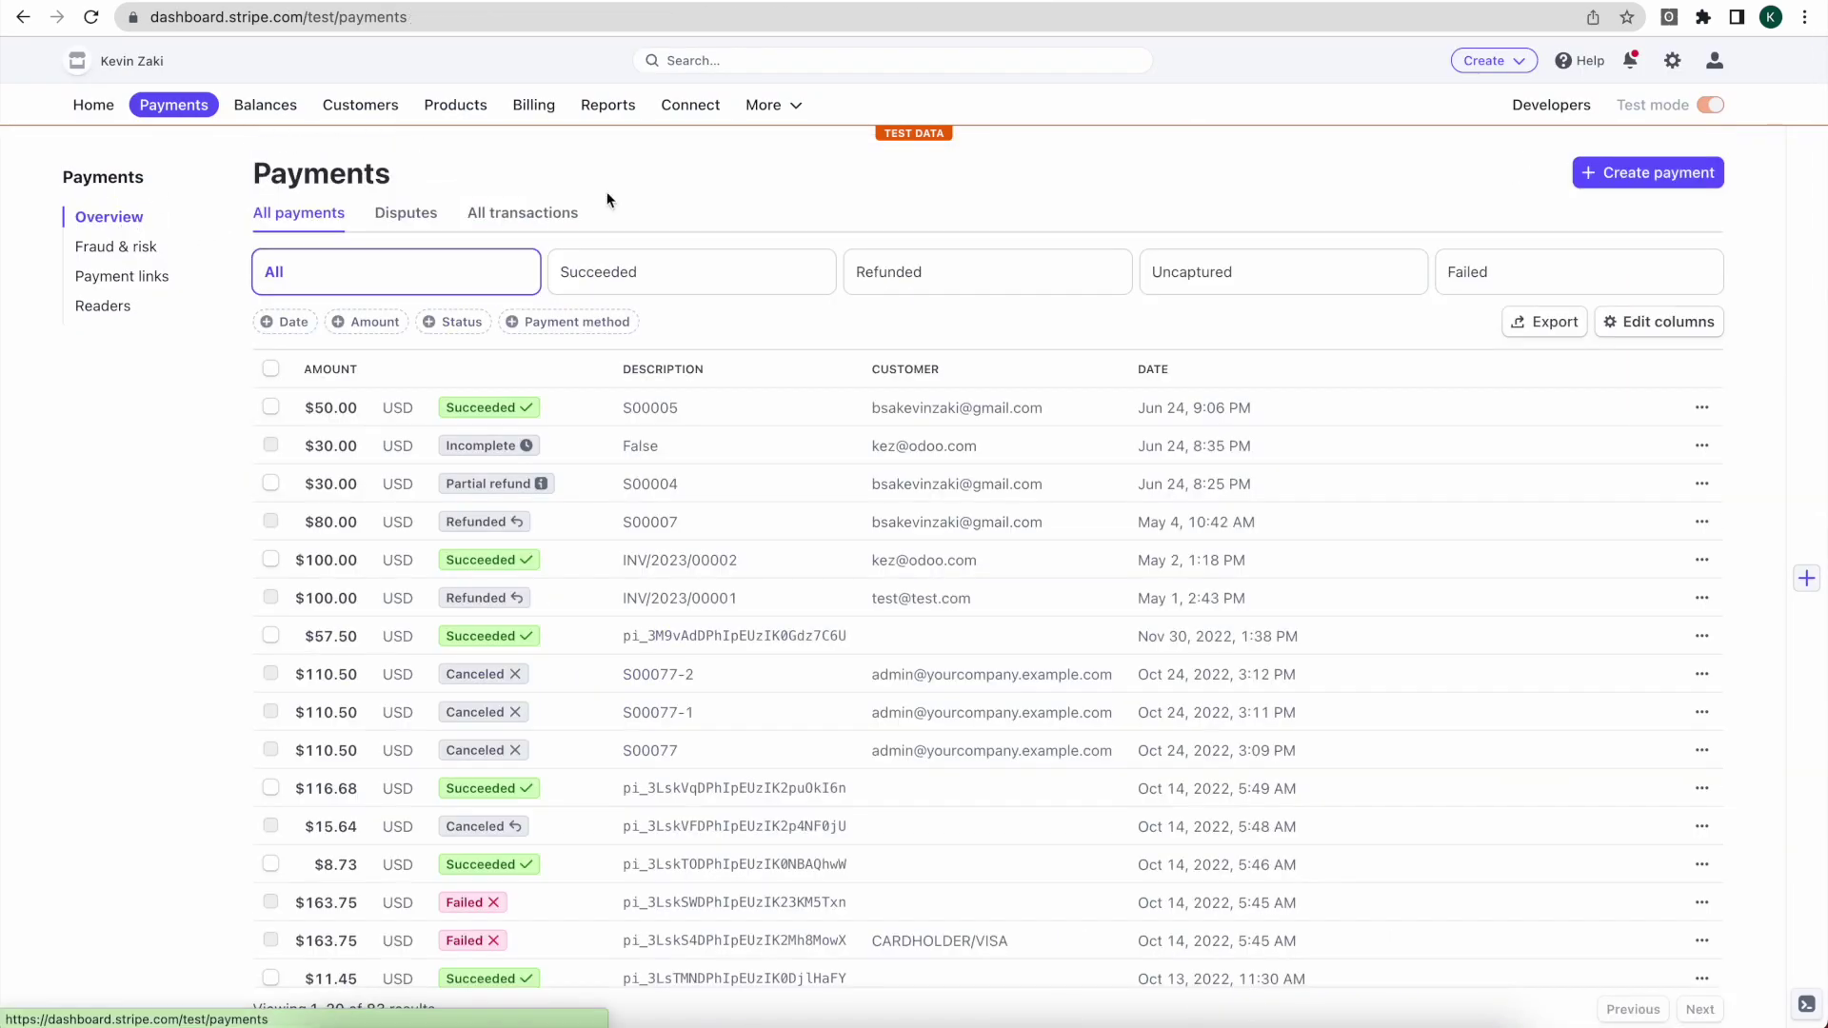
pyautogui.click(522, 213)
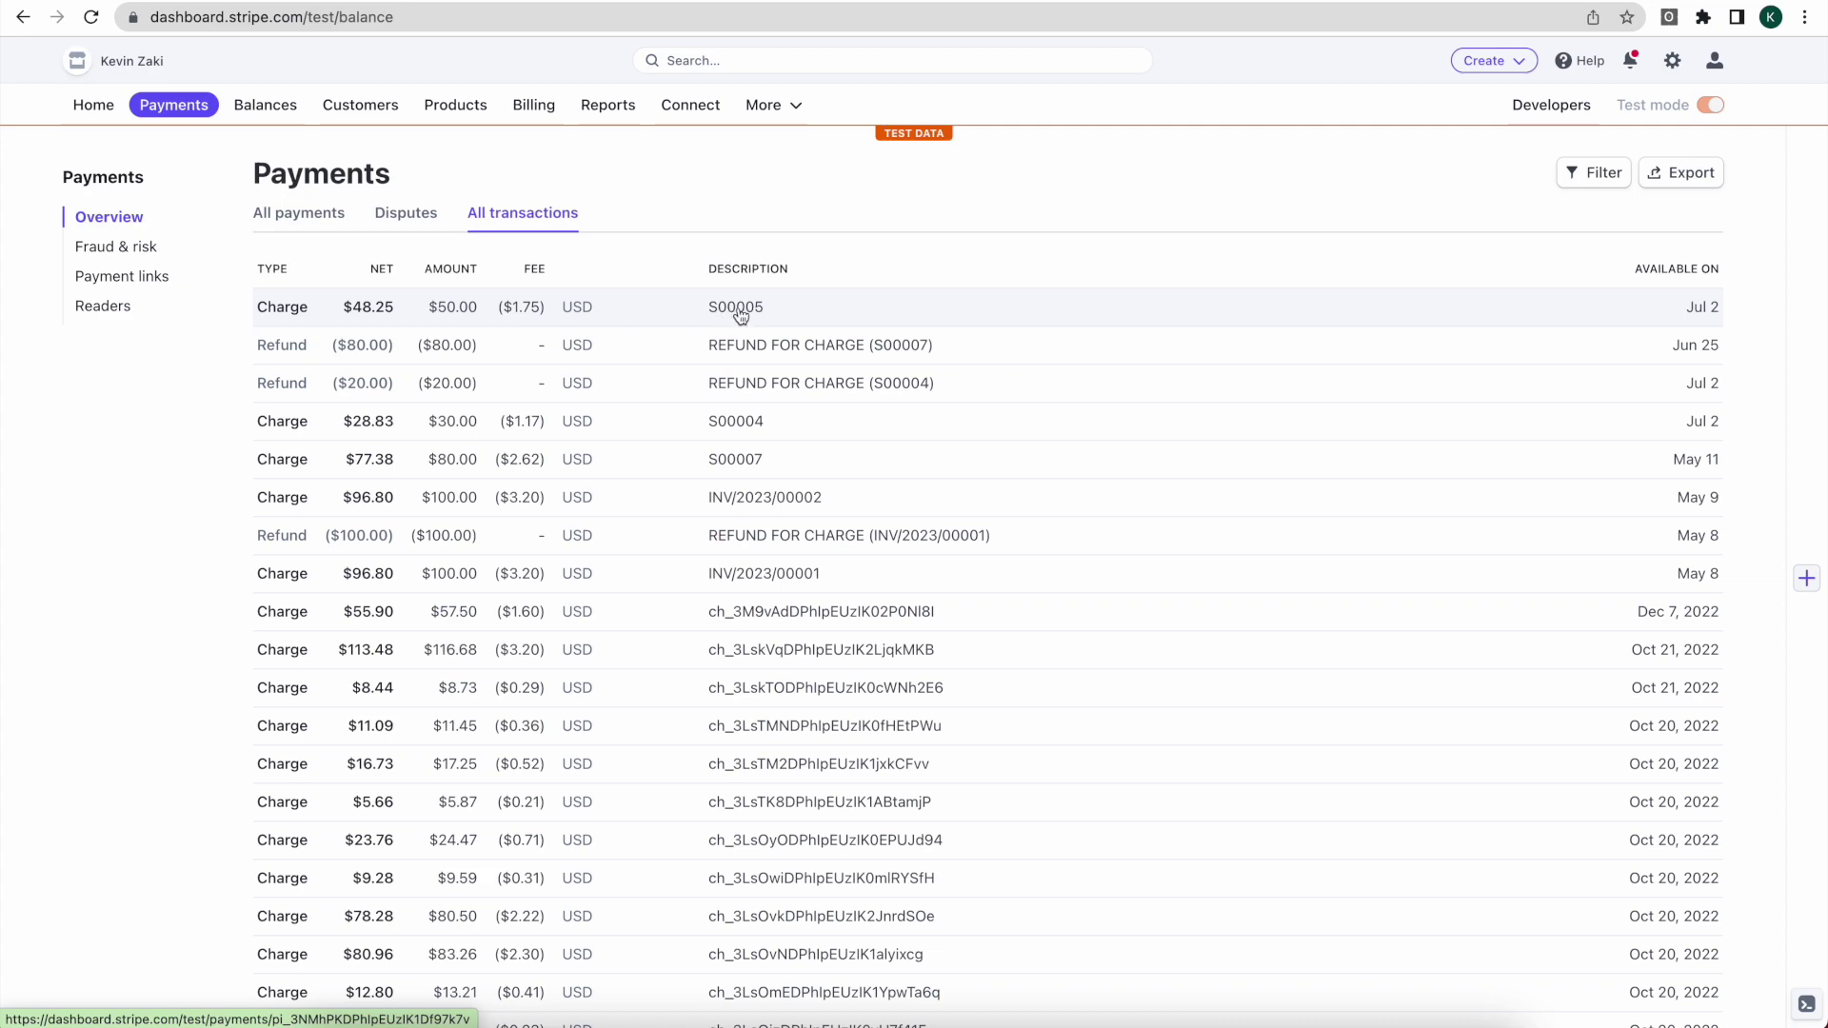
# Step: Open invoice INV/2023/00004 from Customer Invoices in the Accounting app
pyautogui.hotkey('ctrl', 'Tab')
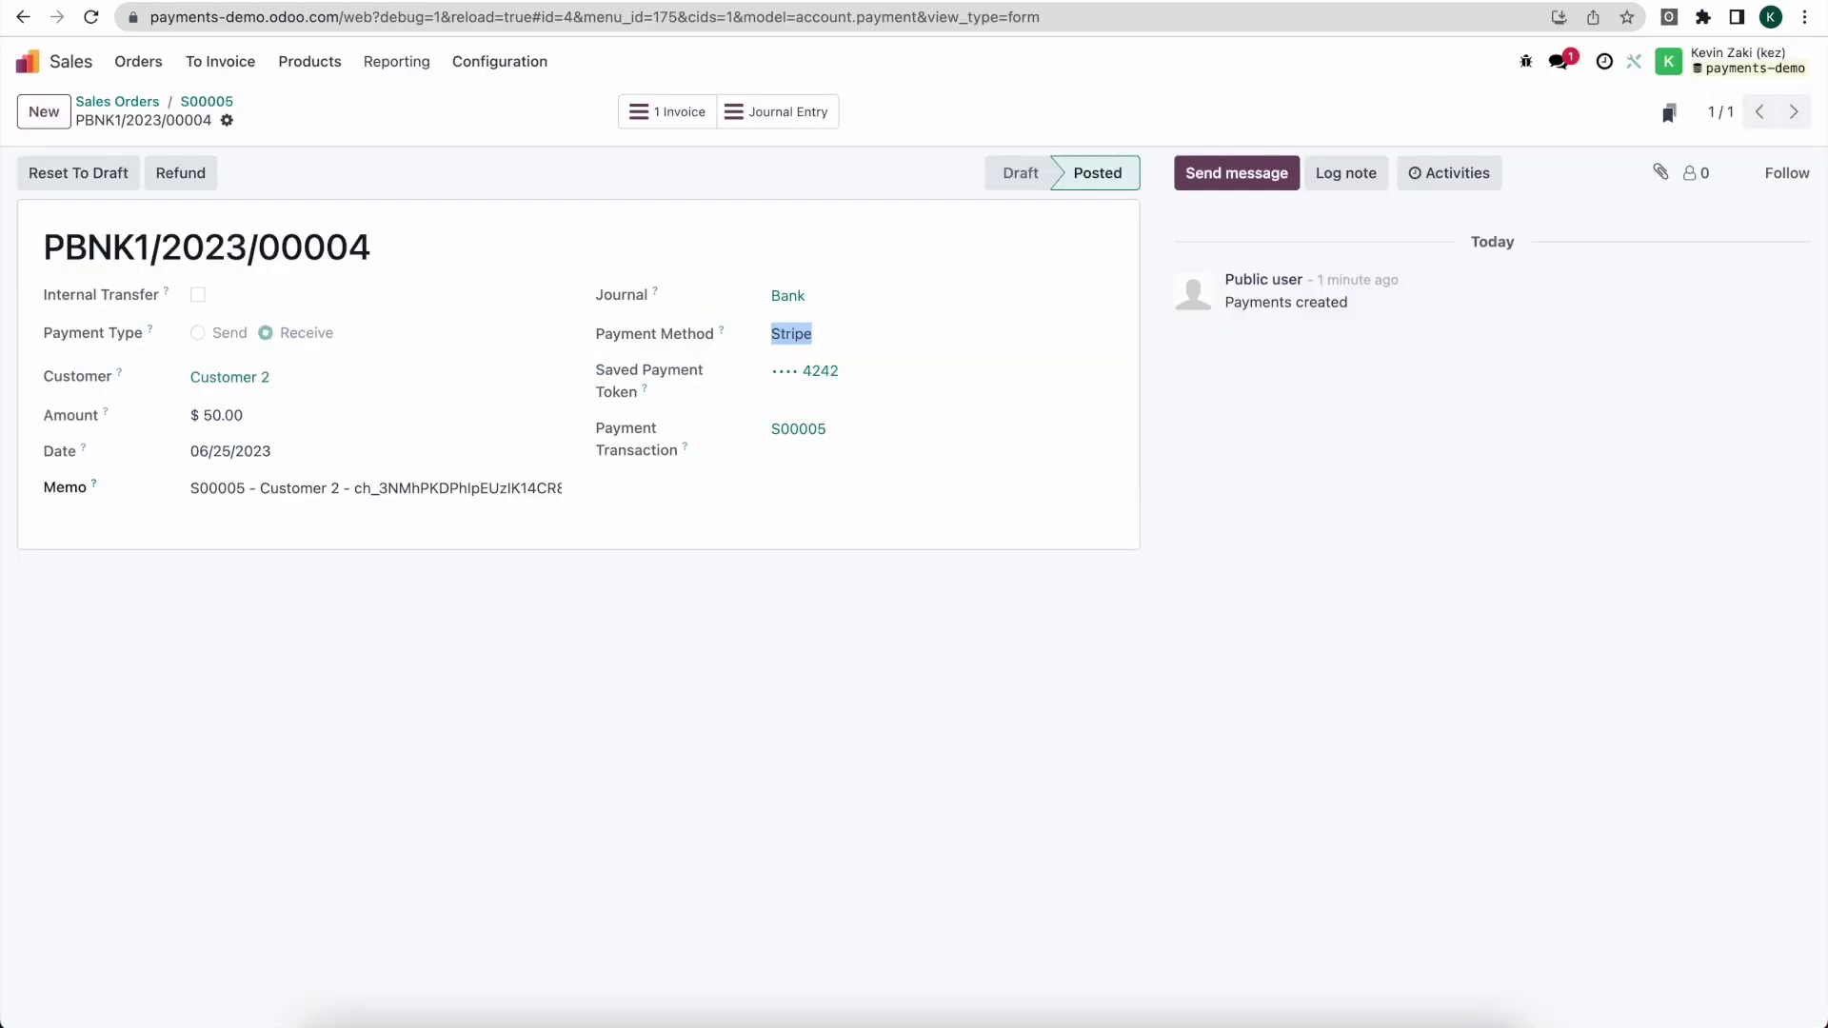
pyautogui.click(26, 62)
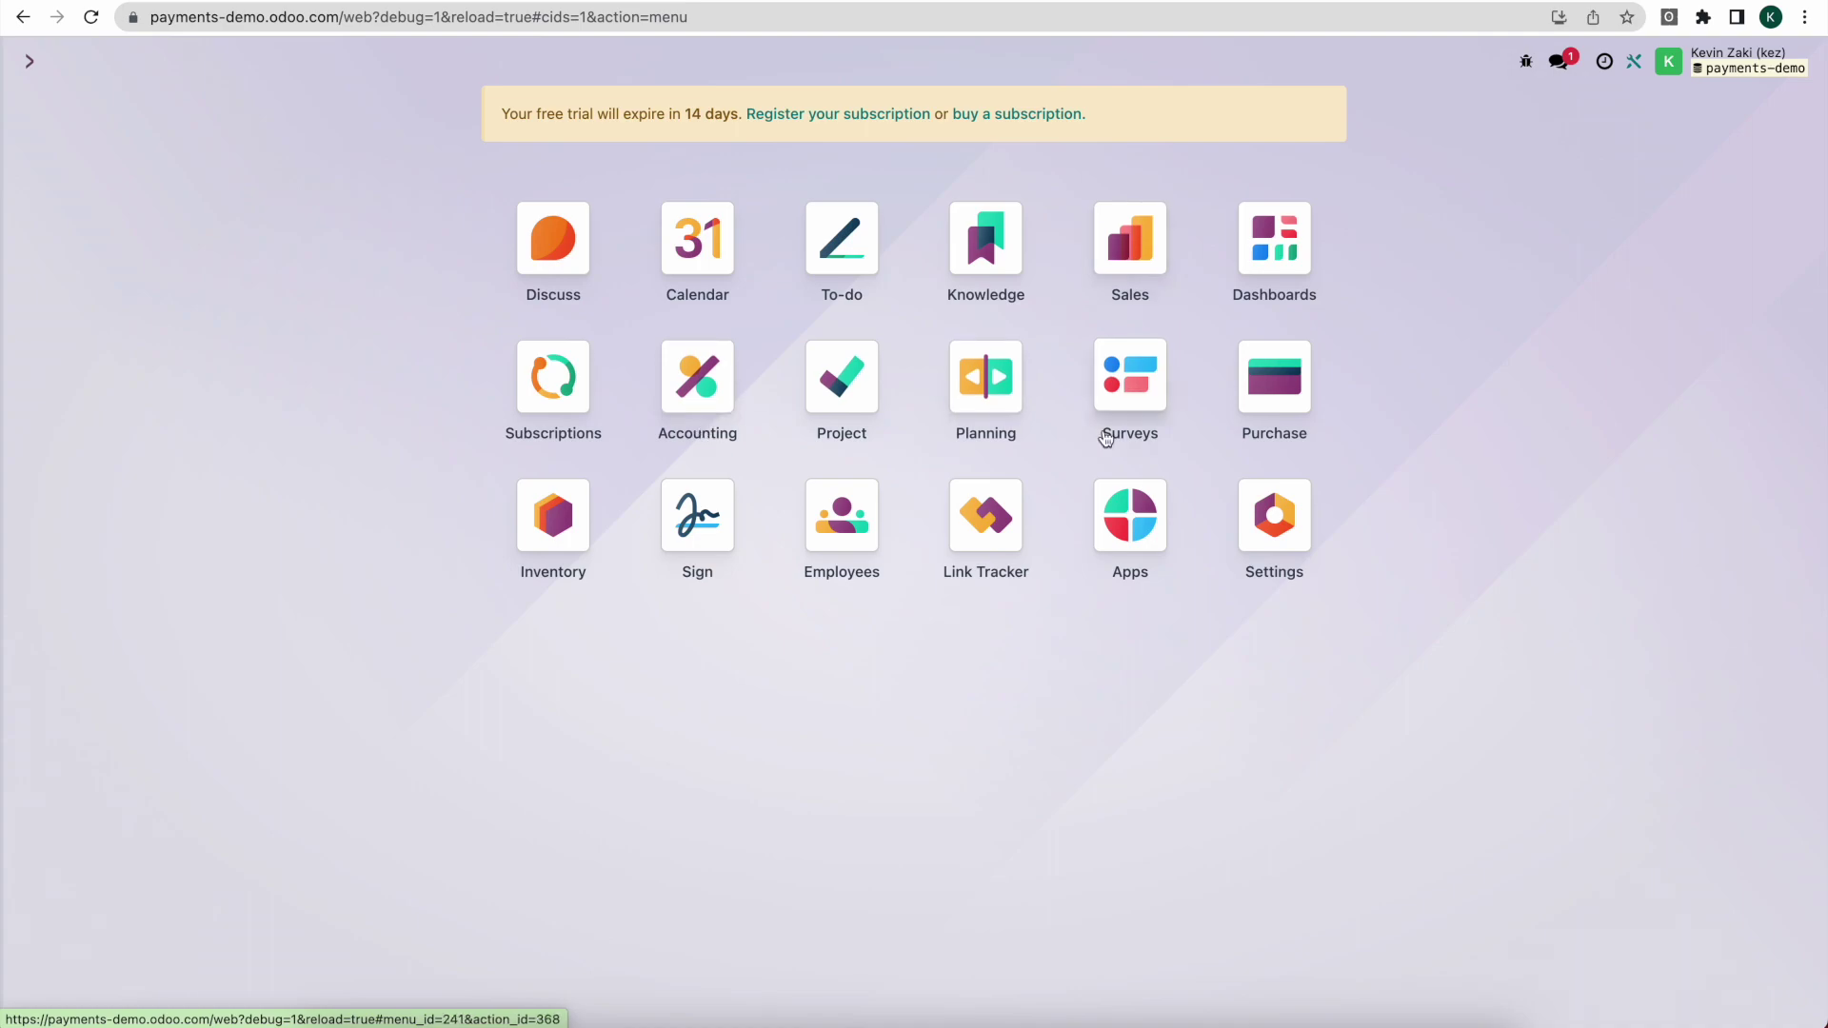
pyautogui.write('acco')
pyautogui.press('Return')
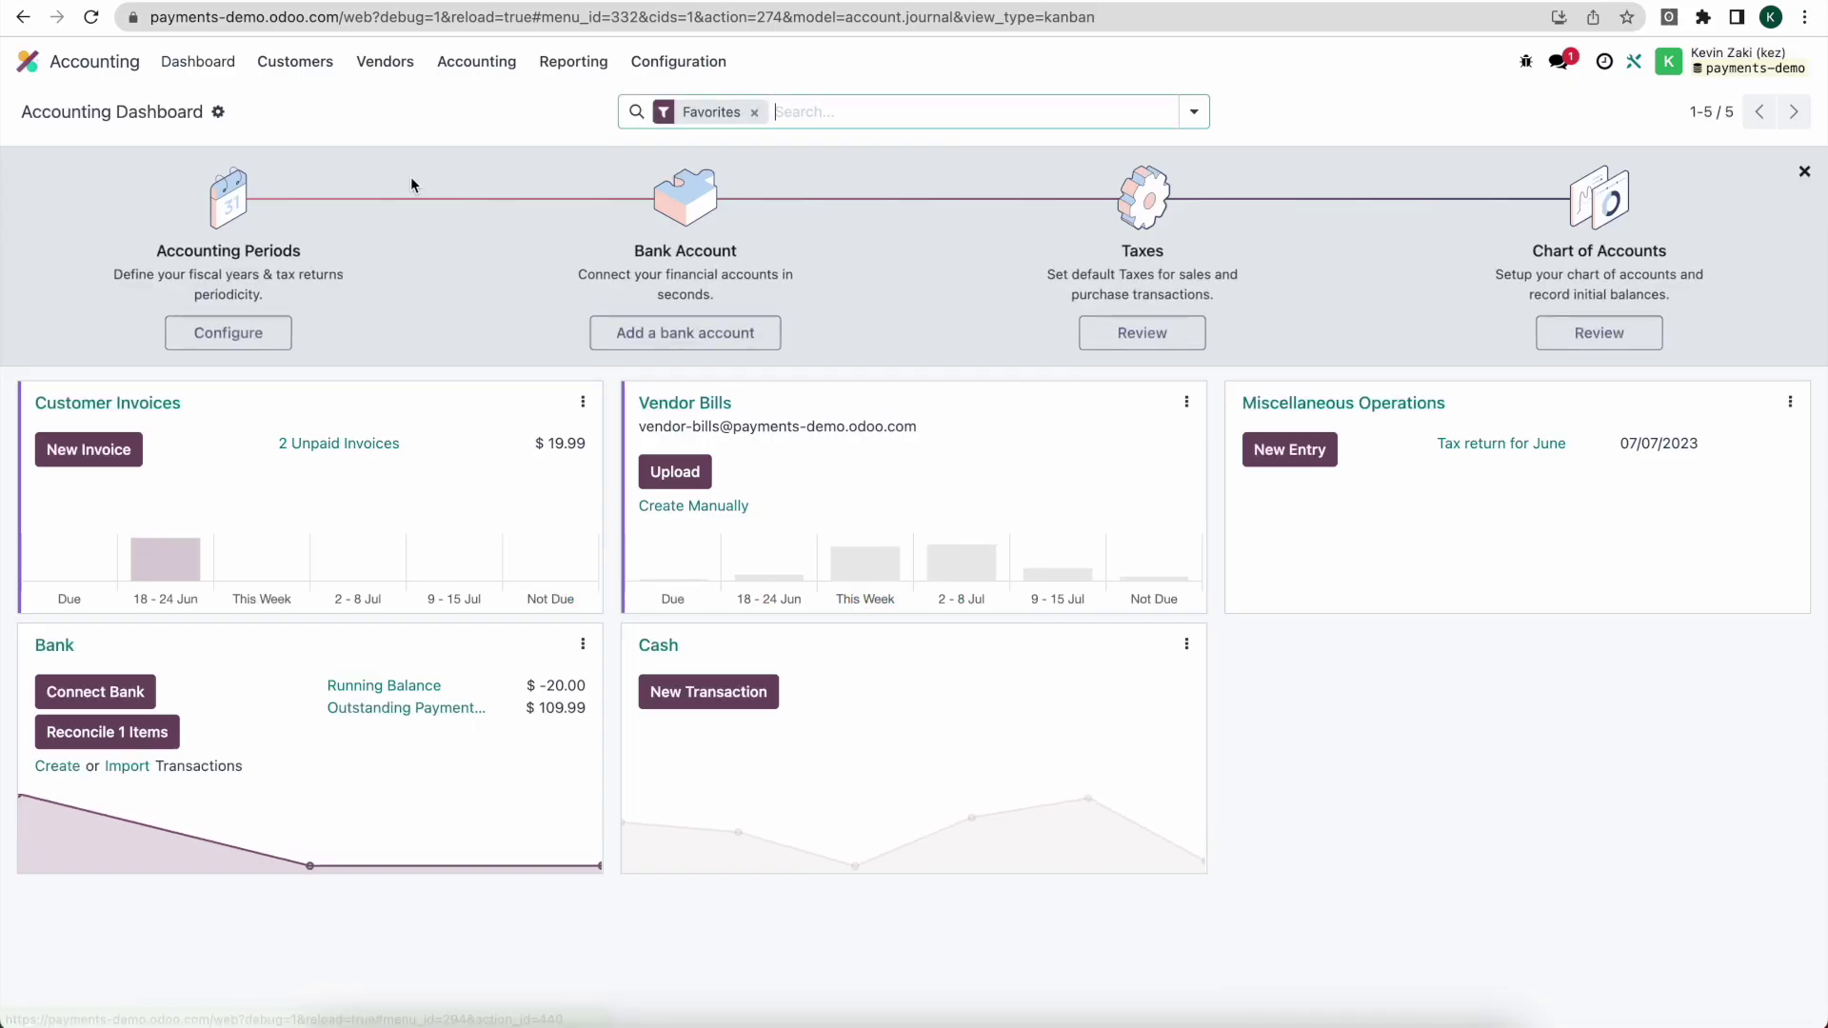
pyautogui.click(295, 61)
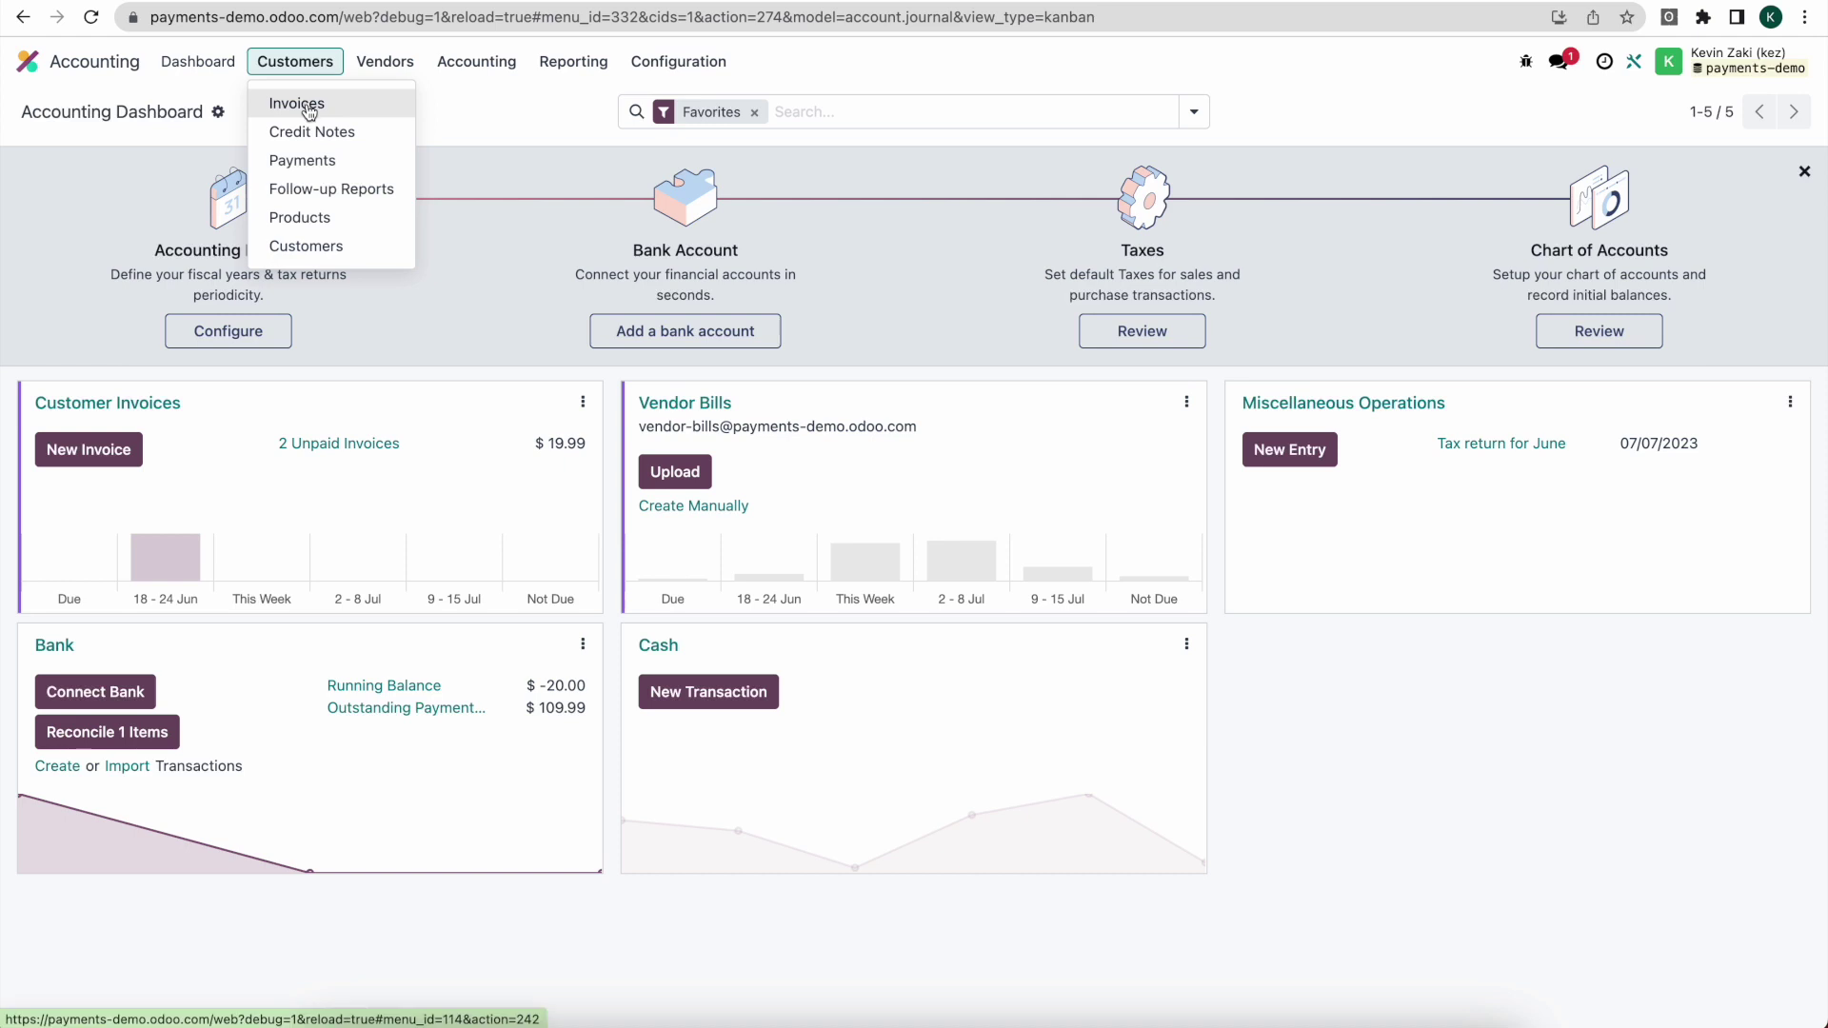
pyautogui.click(306, 107)
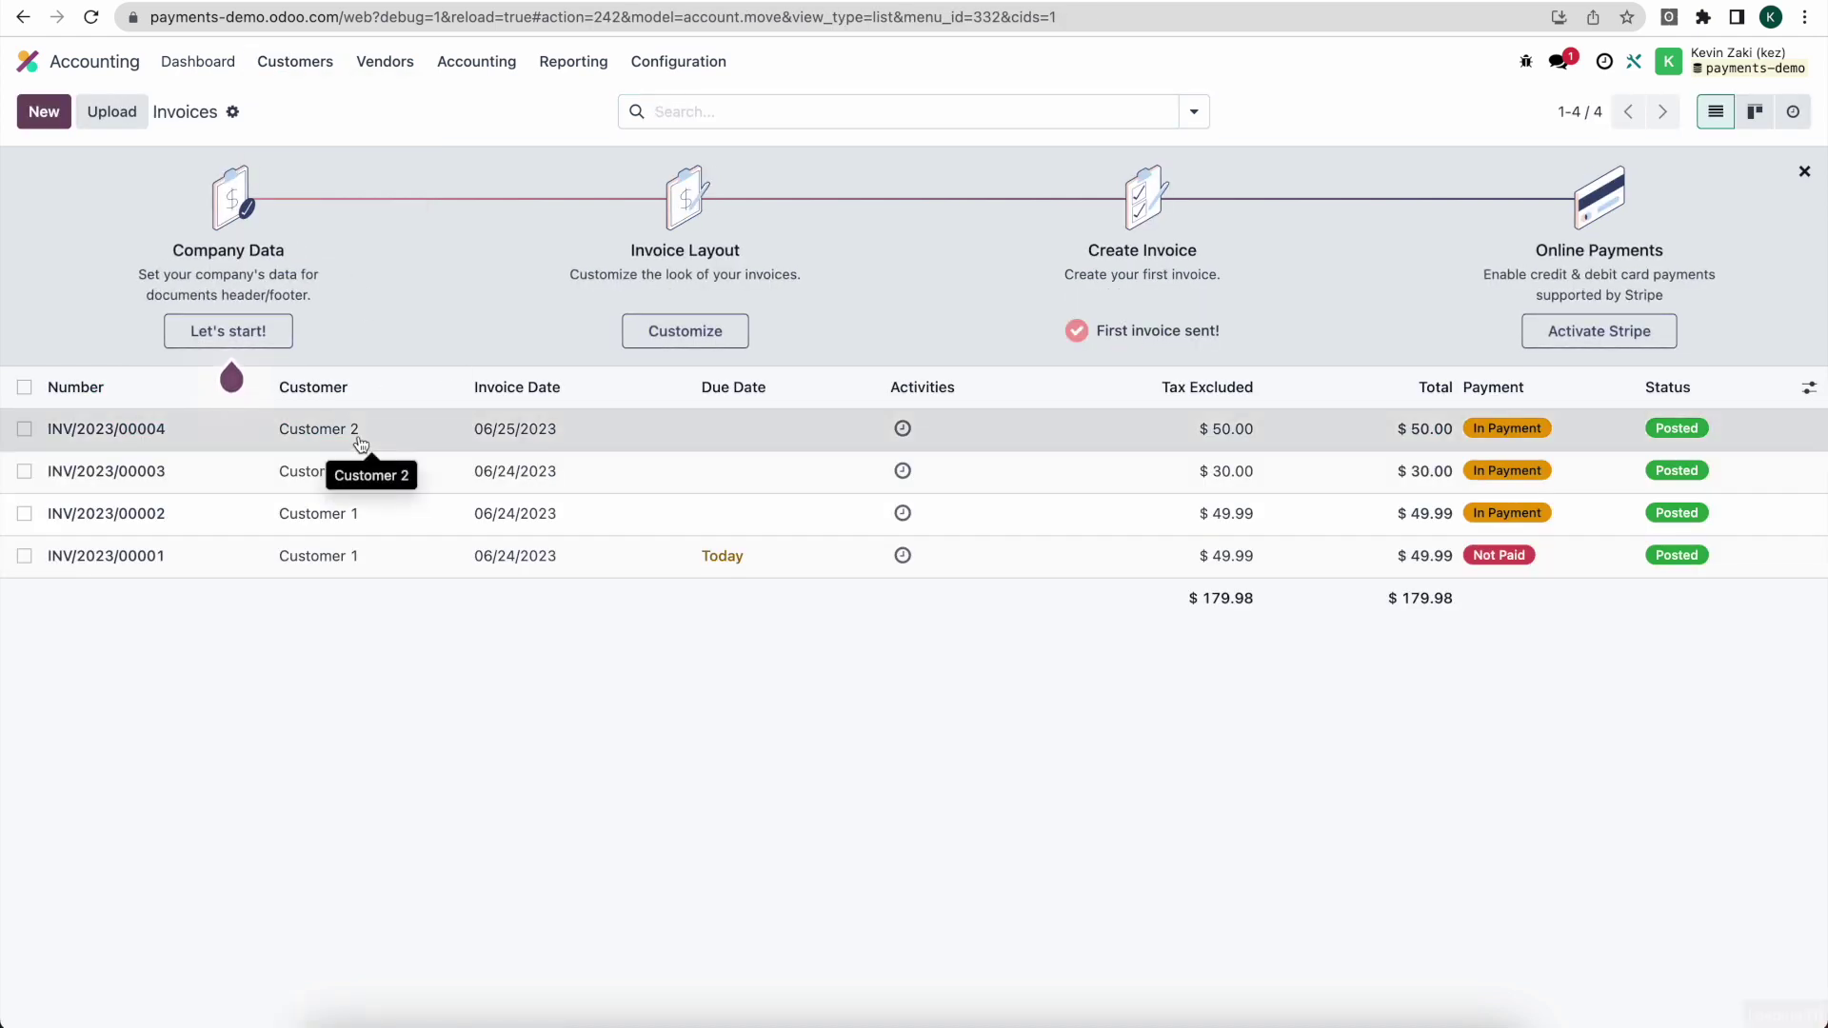
pyautogui.click(353, 432)
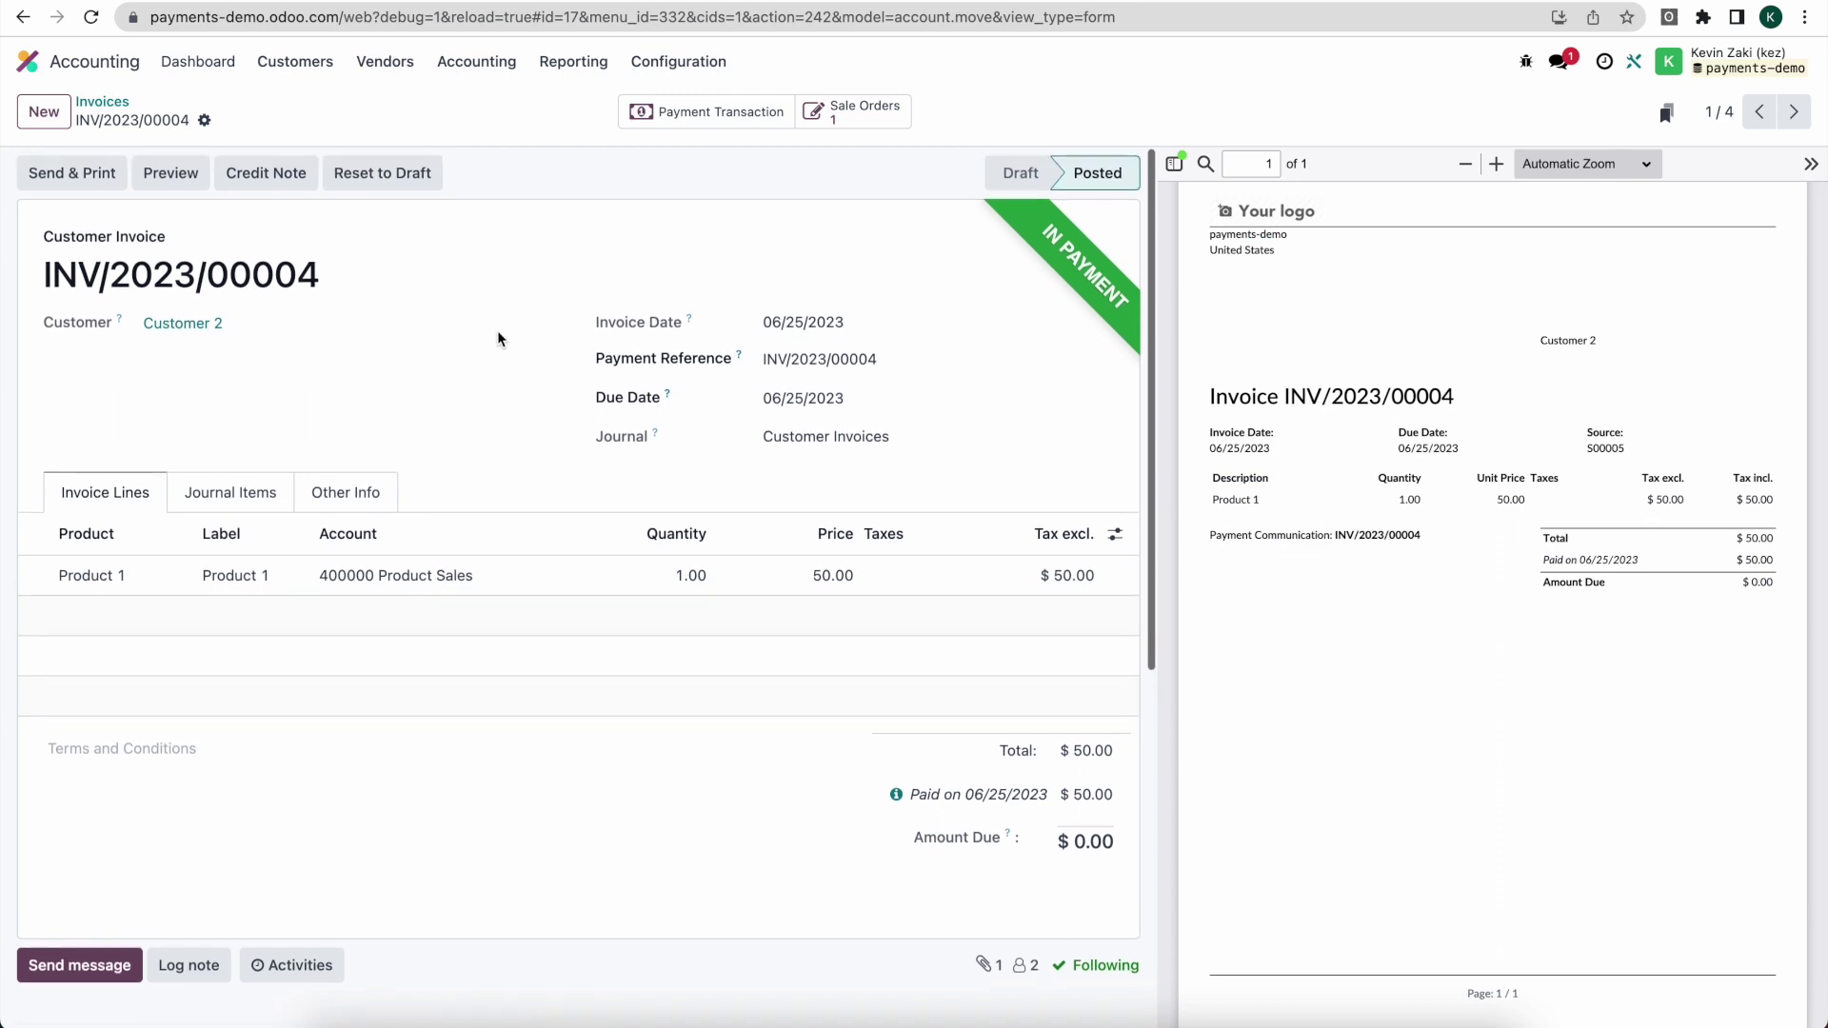
# Step: Open the invoice's Payment Transaction and select its Stripe charge reference and S00005 reference
pyautogui.click(714, 115)
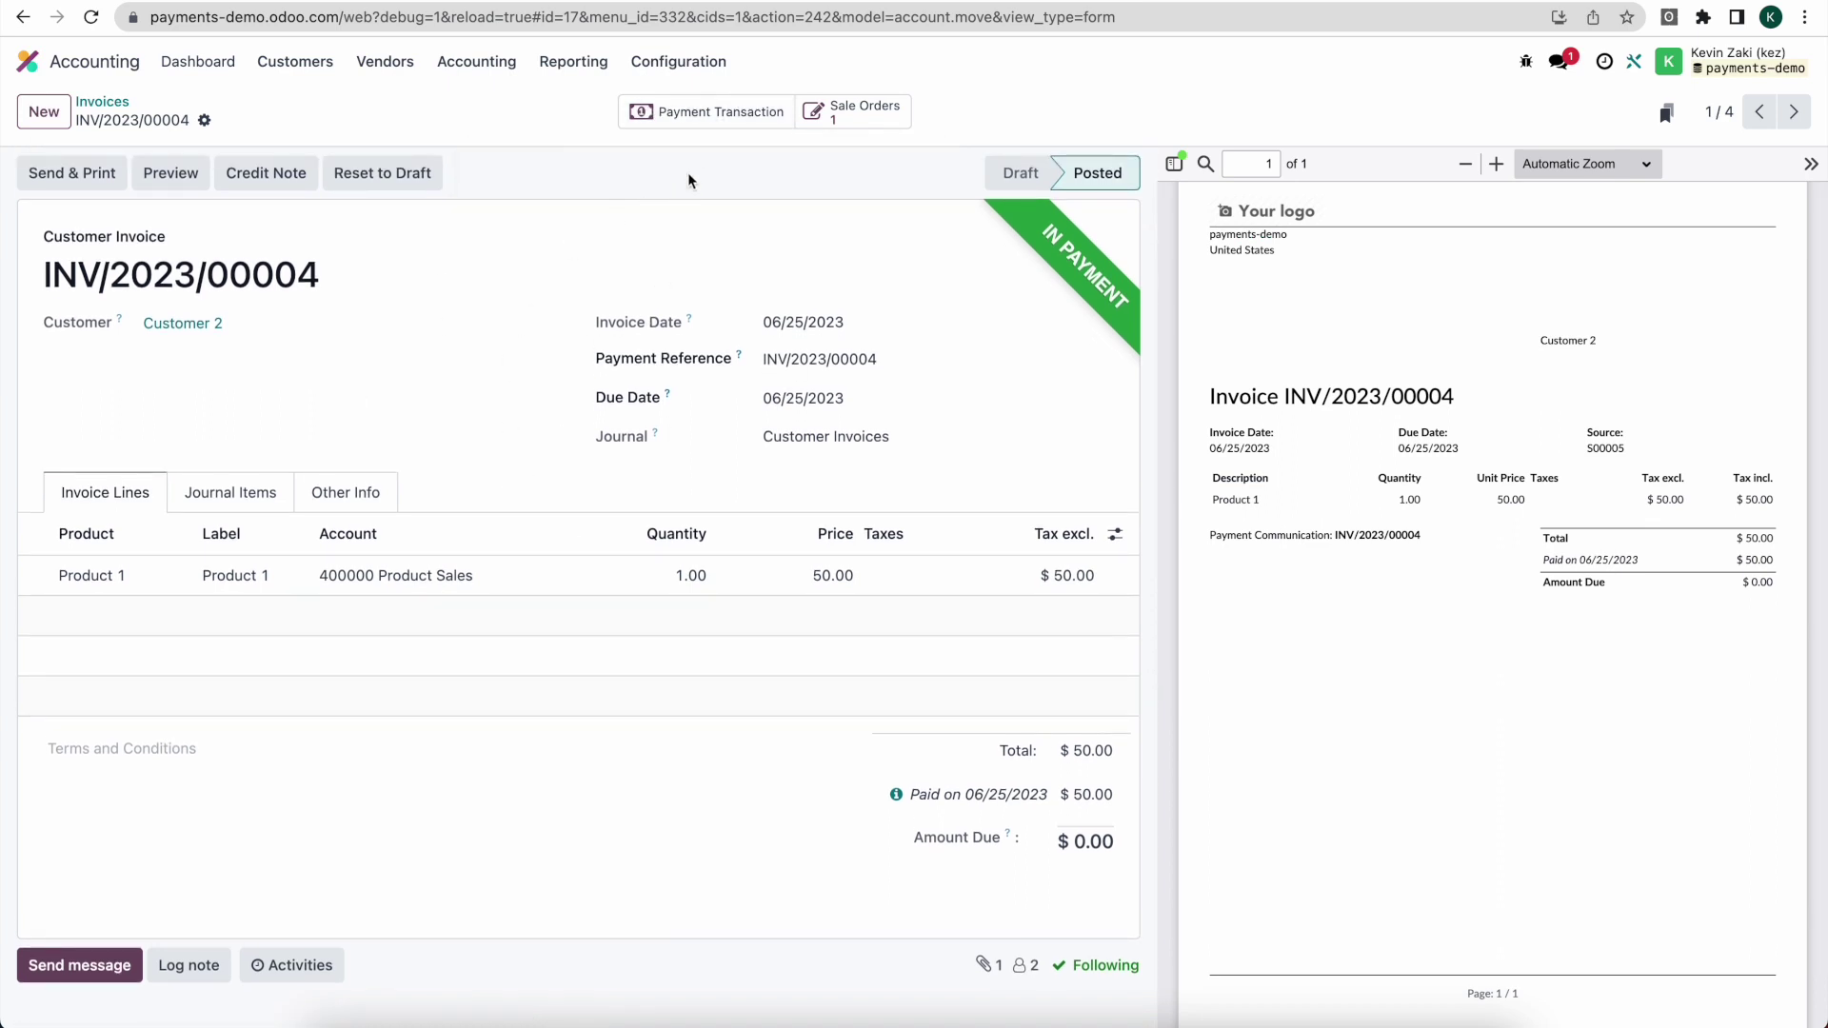
pyautogui.click(716, 112)
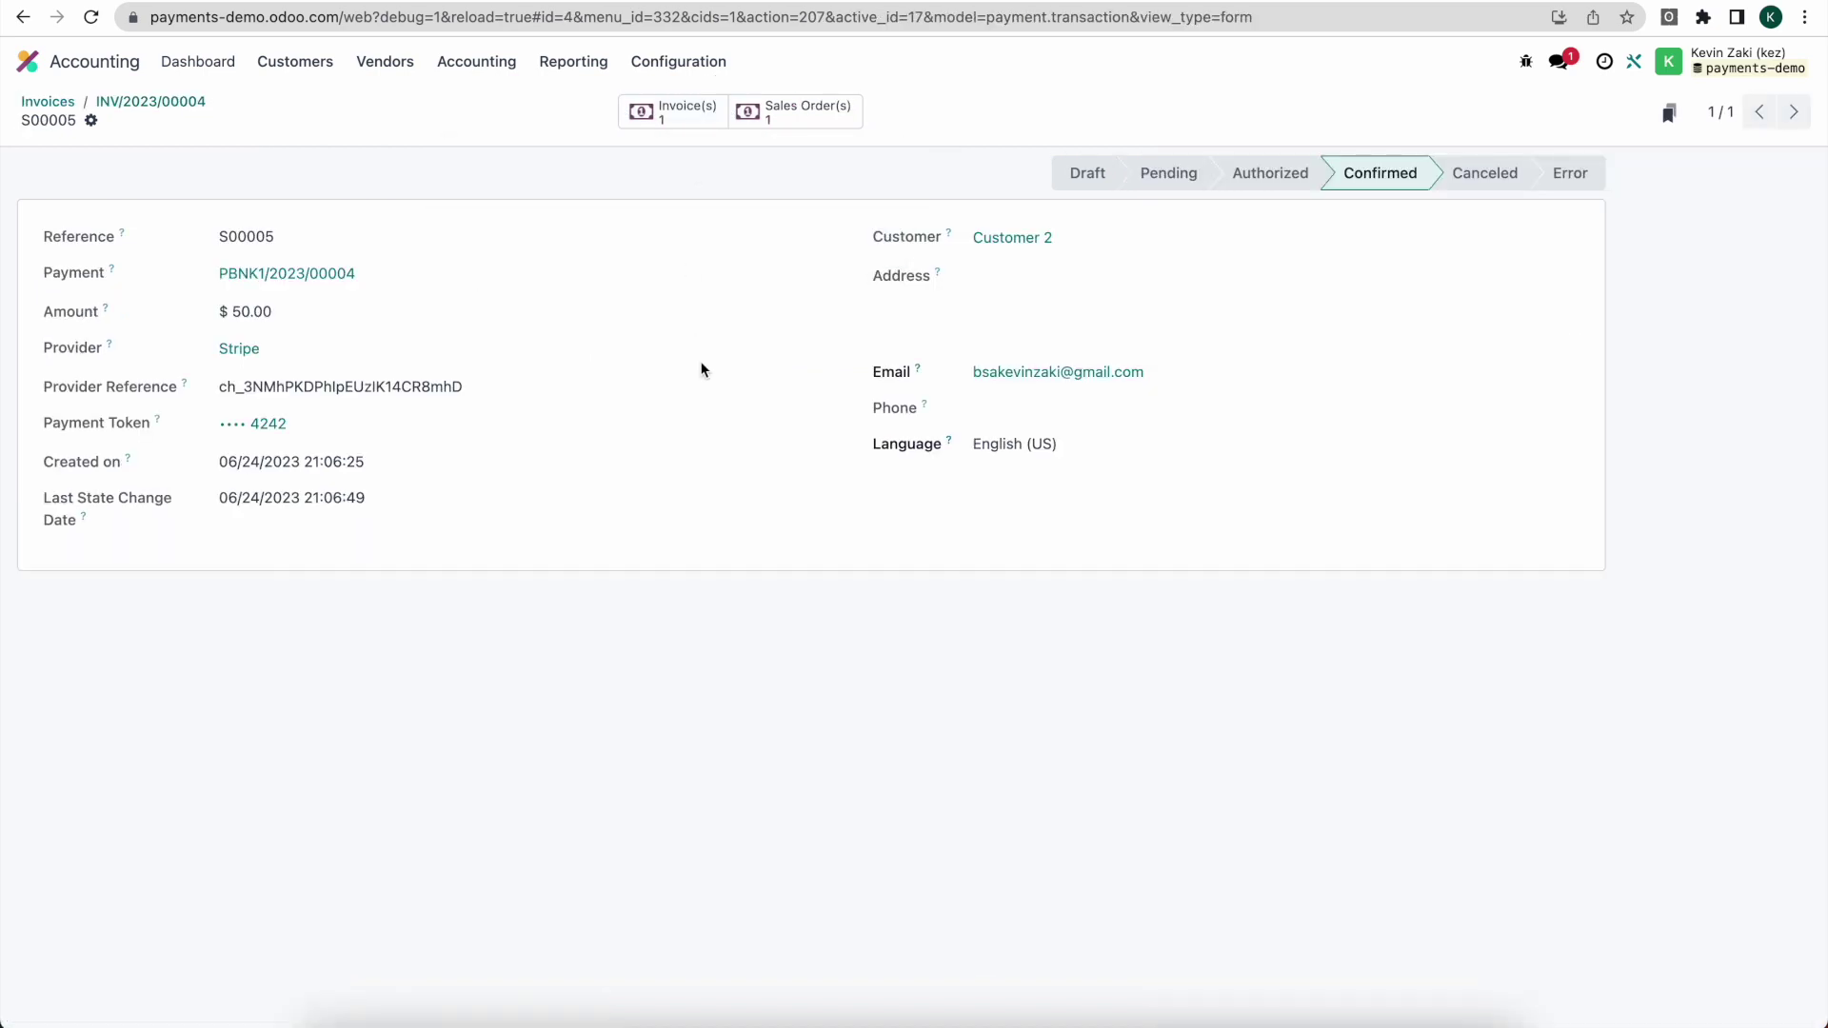
pyautogui.moveTo(230, 389); pyautogui.dragTo(465, 396)
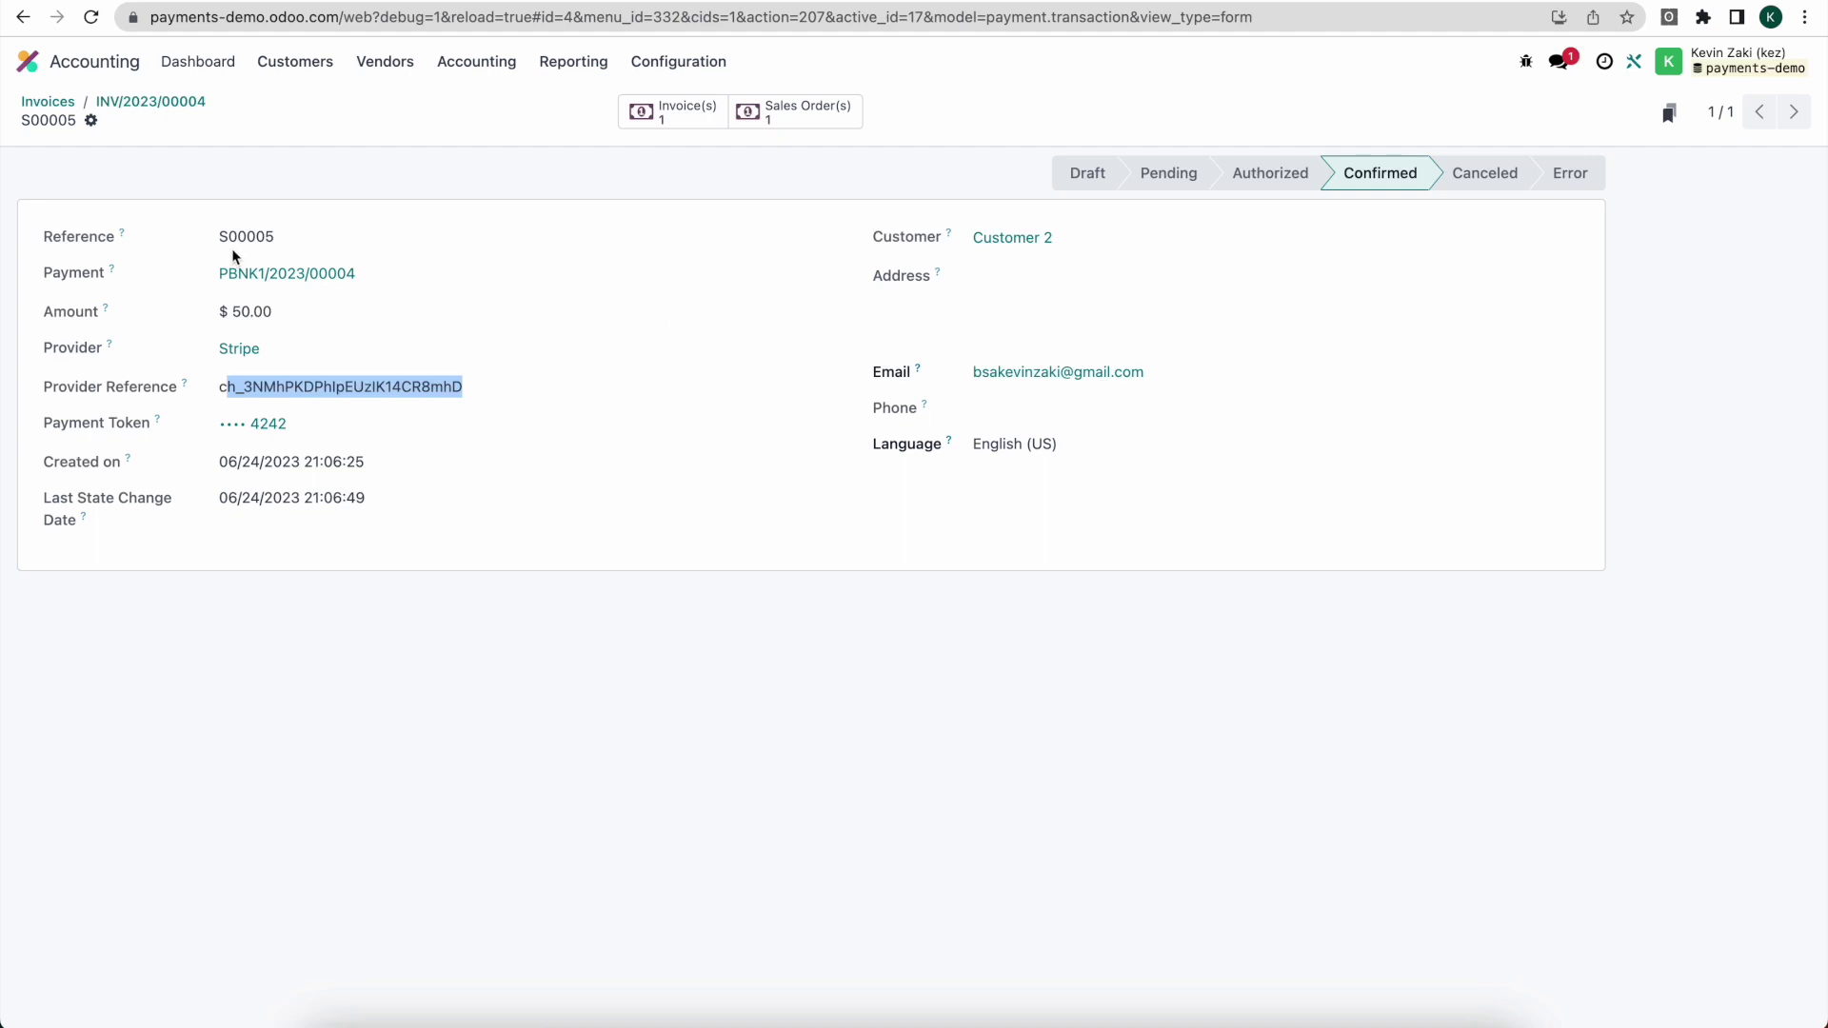
pyautogui.moveTo(213, 235); pyautogui.dragTo(283, 232)
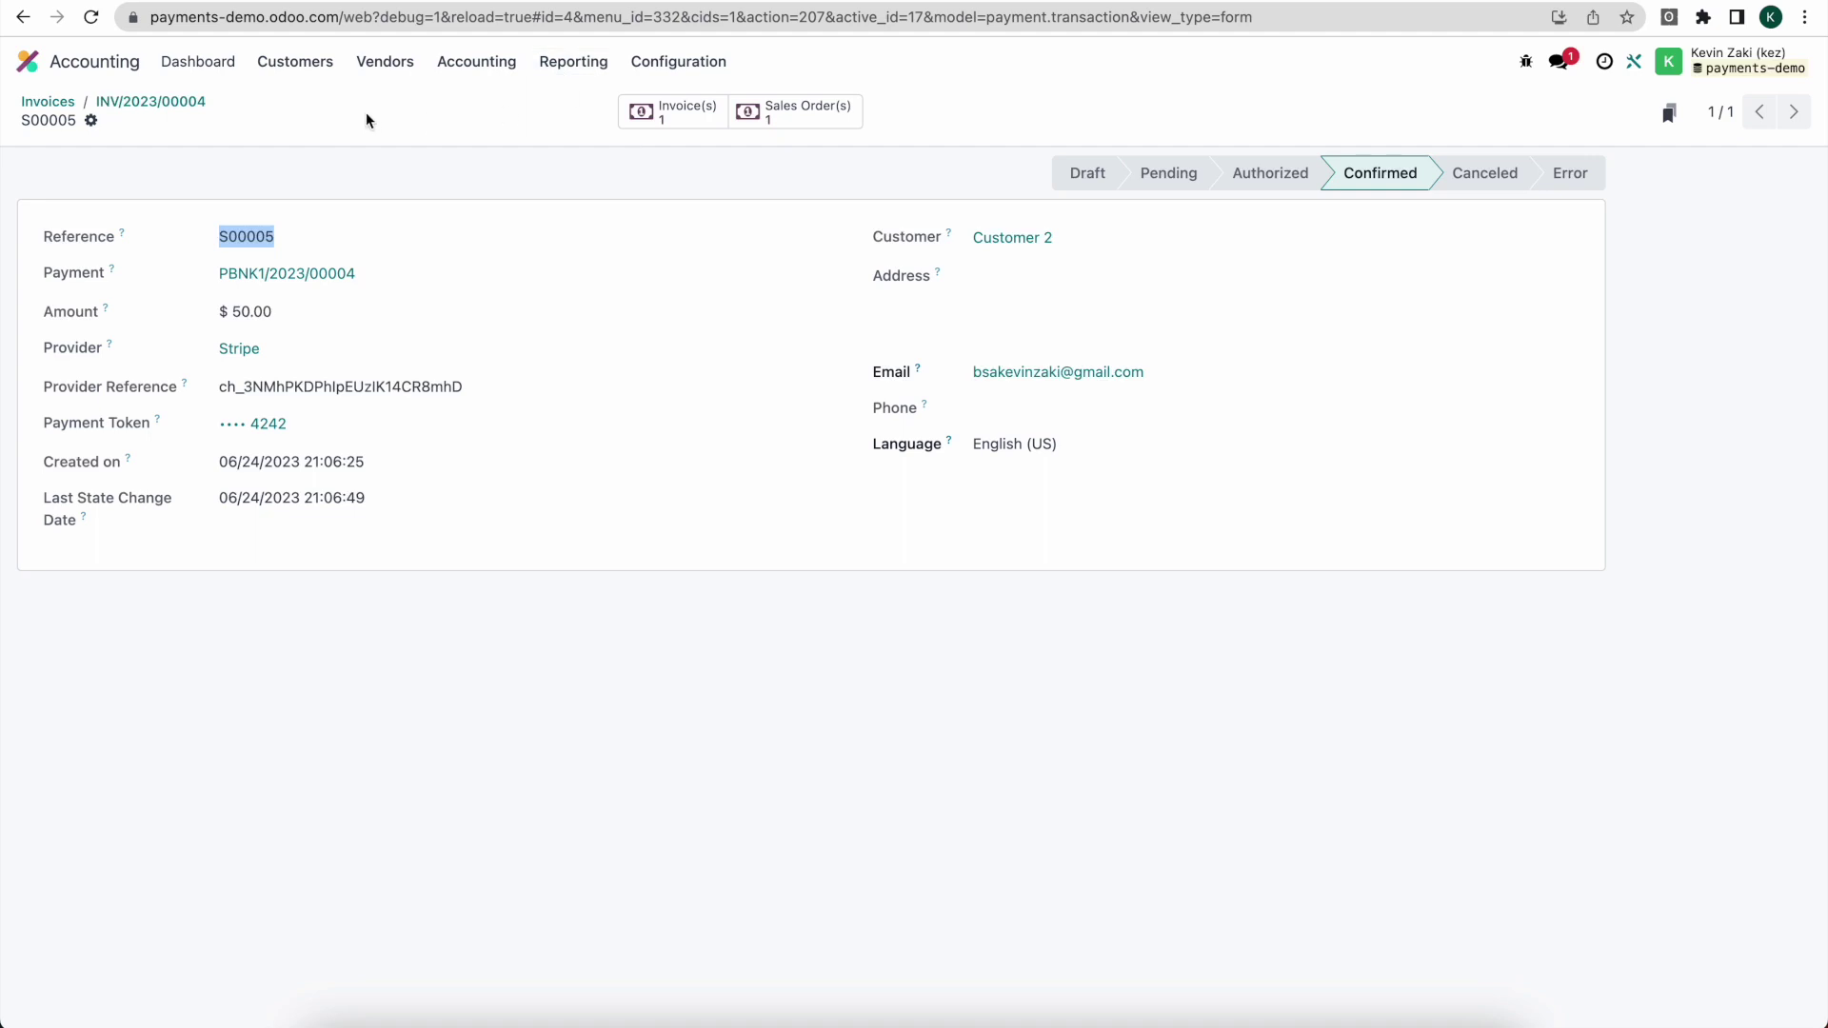
pyautogui.click(303, 65)
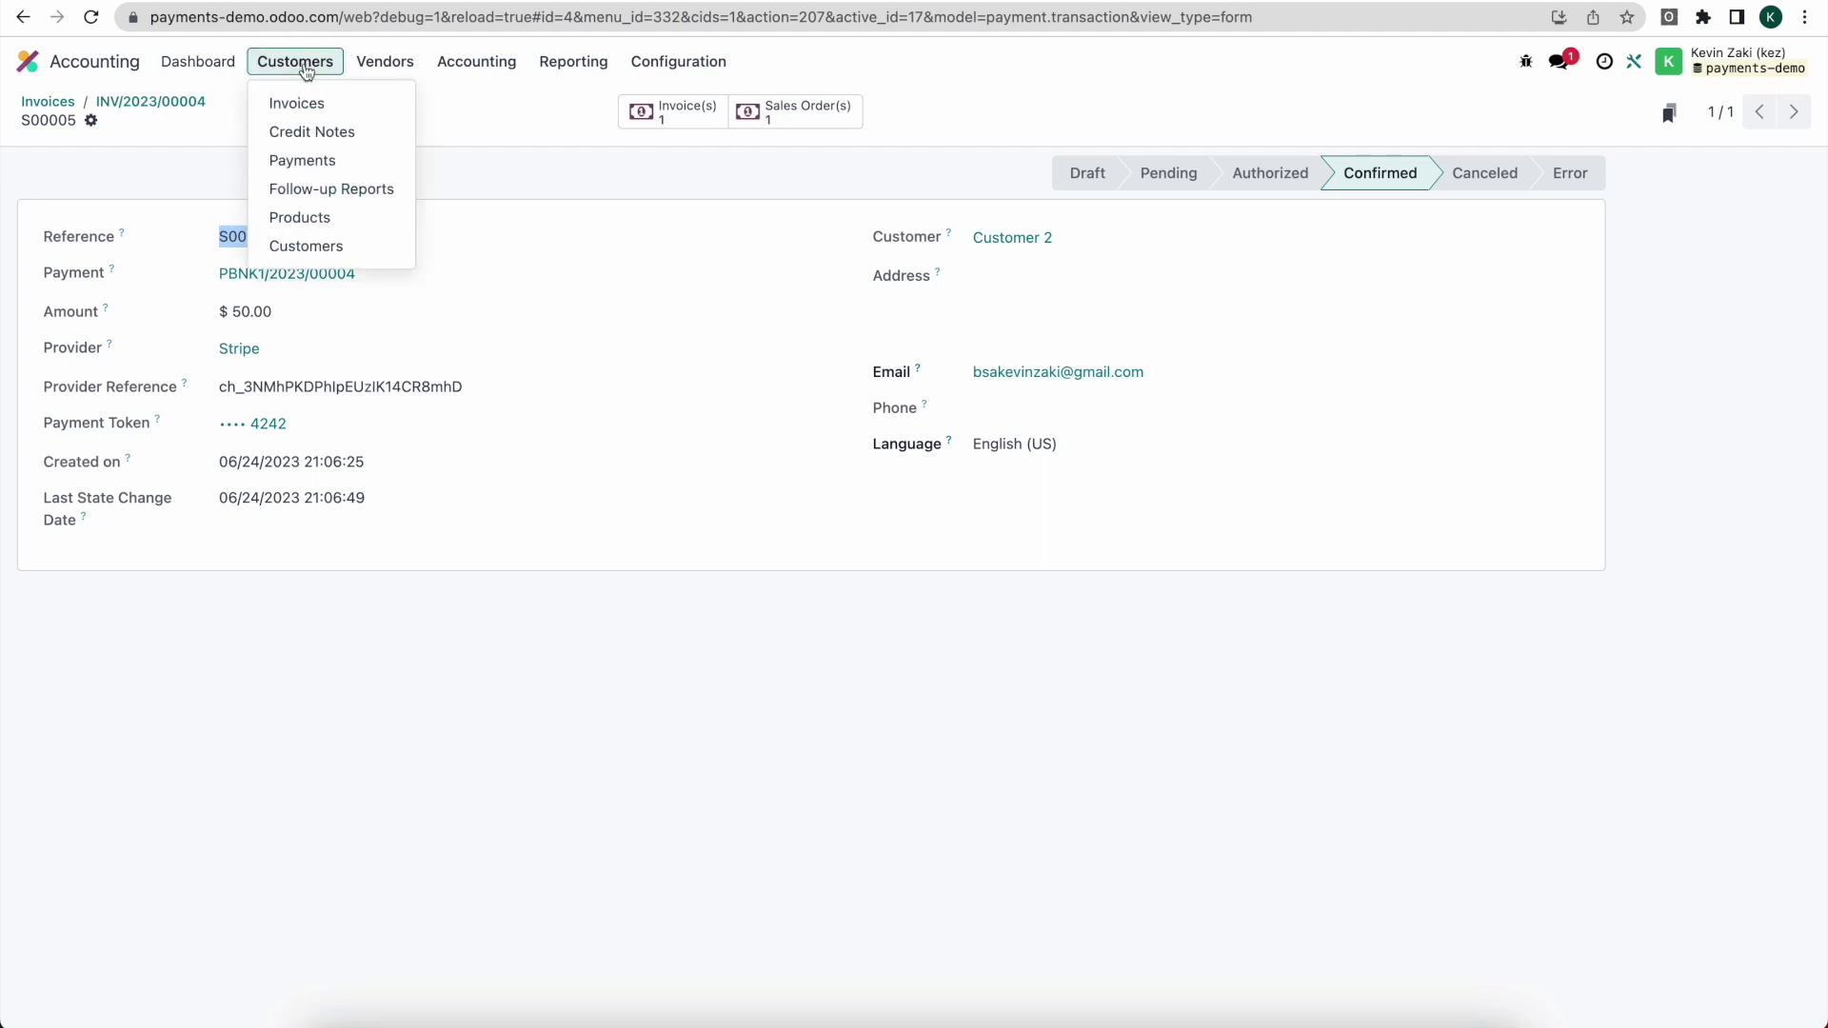
# Step: Open PBNK1/2023/00004 from Customer Payments and send a full $50.00 refund through Stripe
pyautogui.click(360, 167)
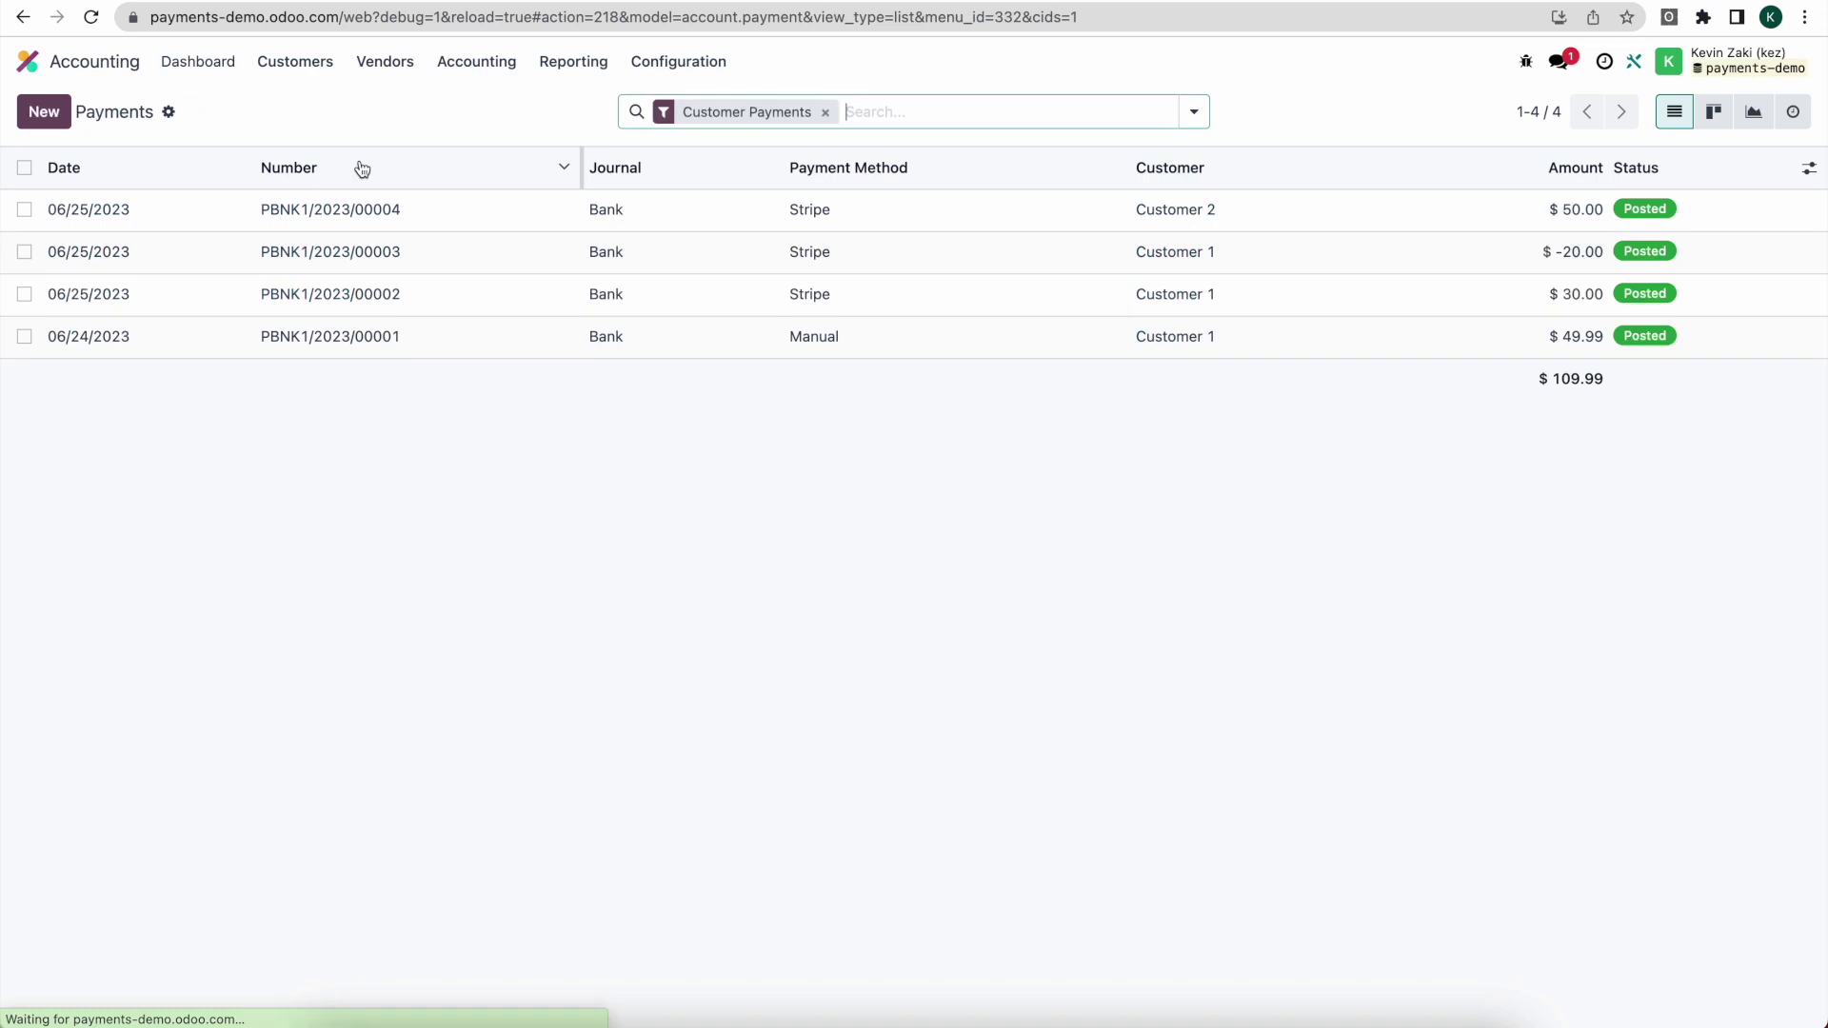
pyautogui.click(331, 214)
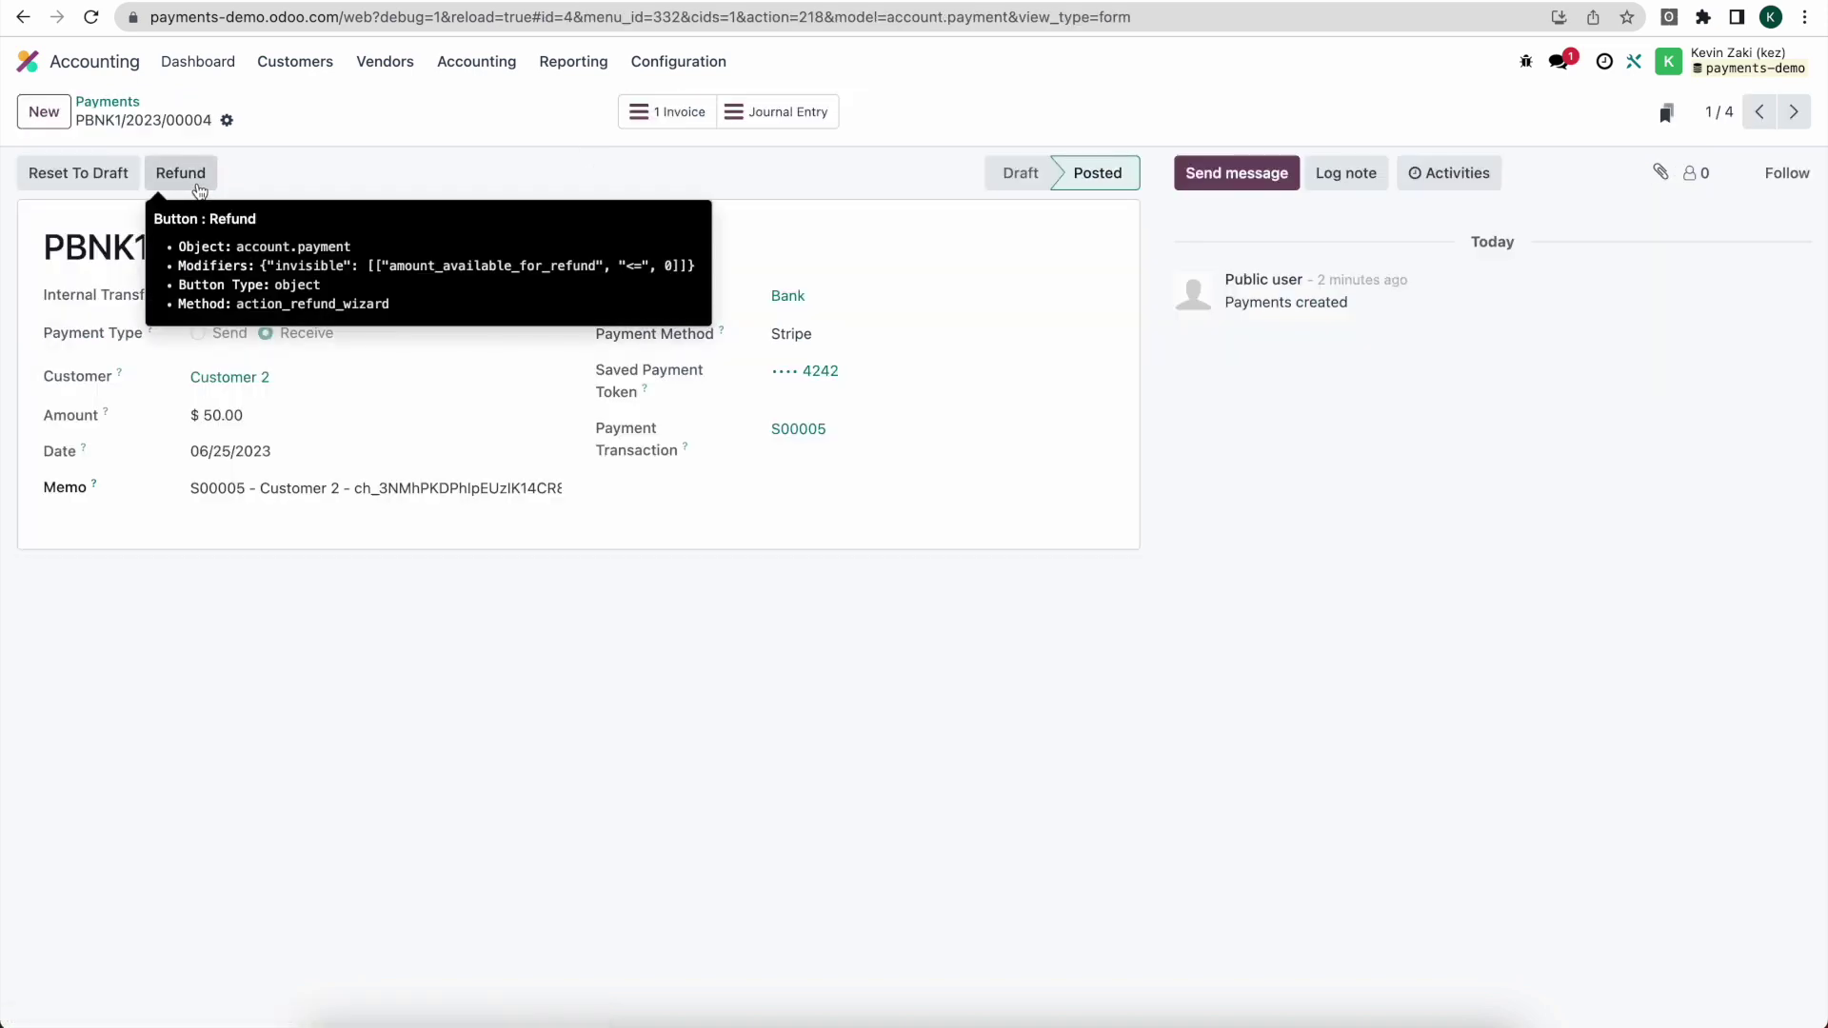
pyautogui.click(198, 185)
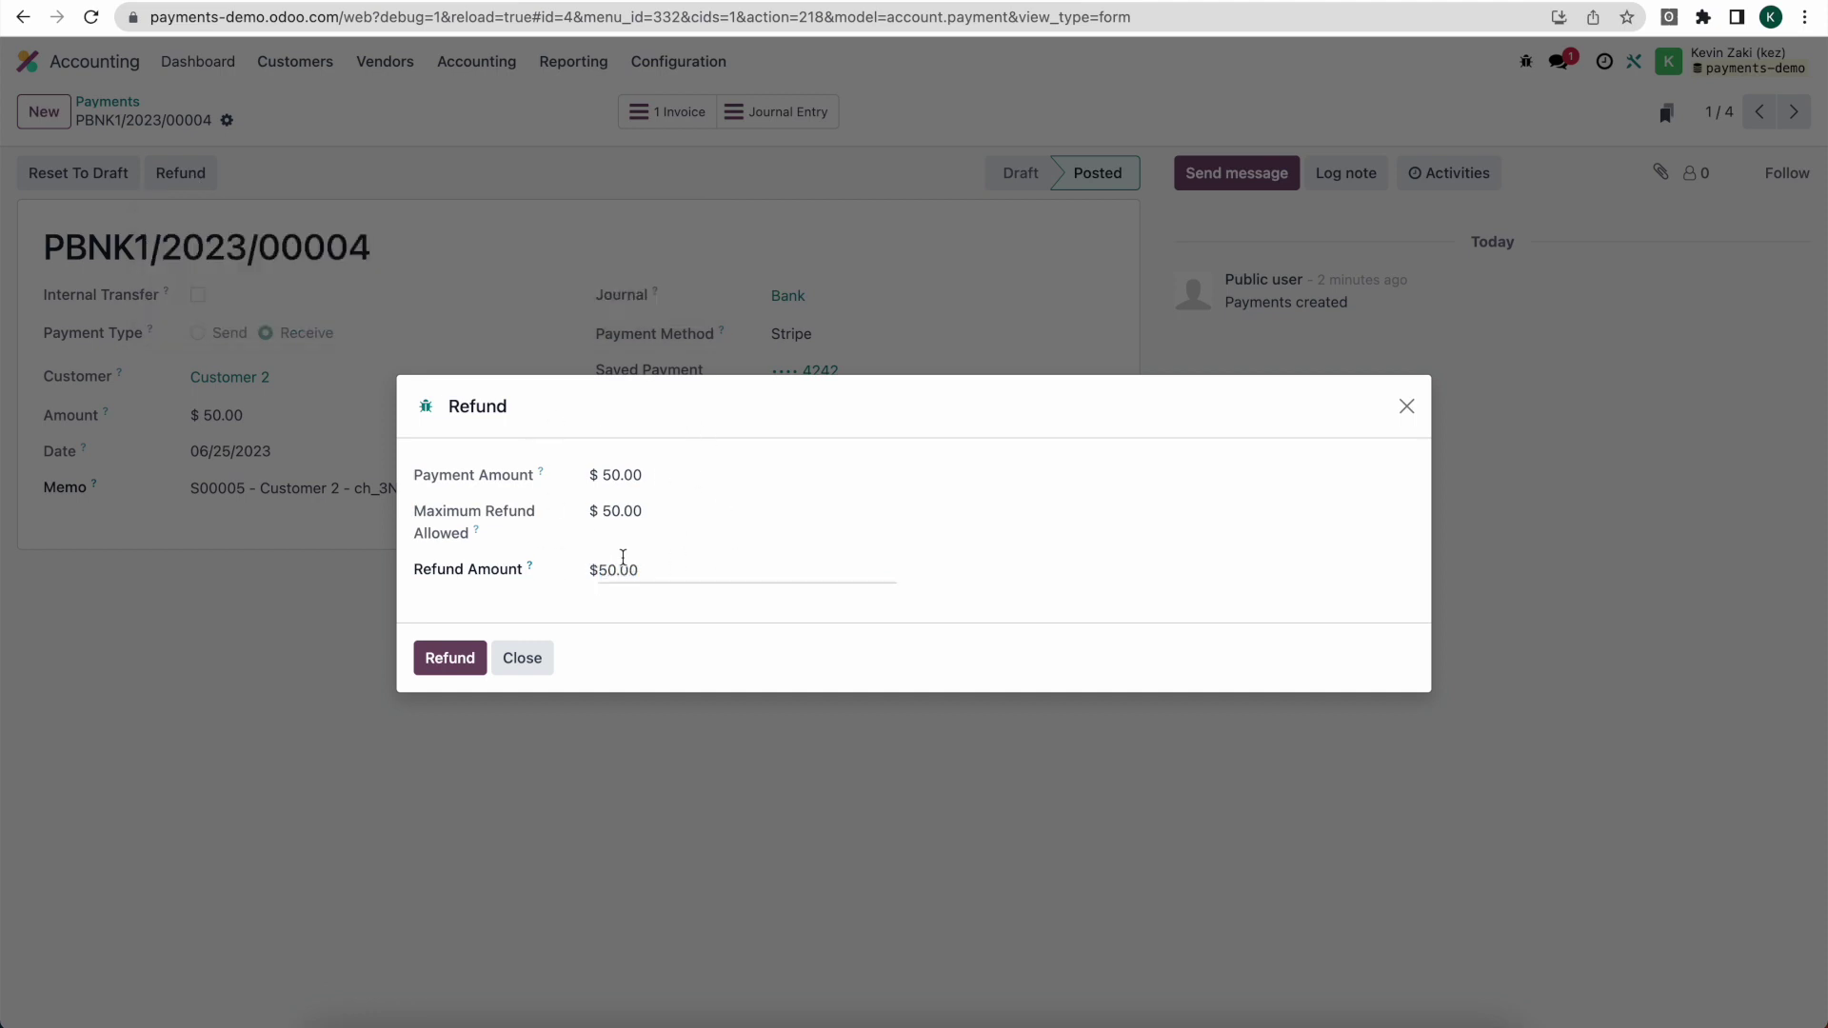
pyautogui.click(617, 571)
pyautogui.click(449, 657)
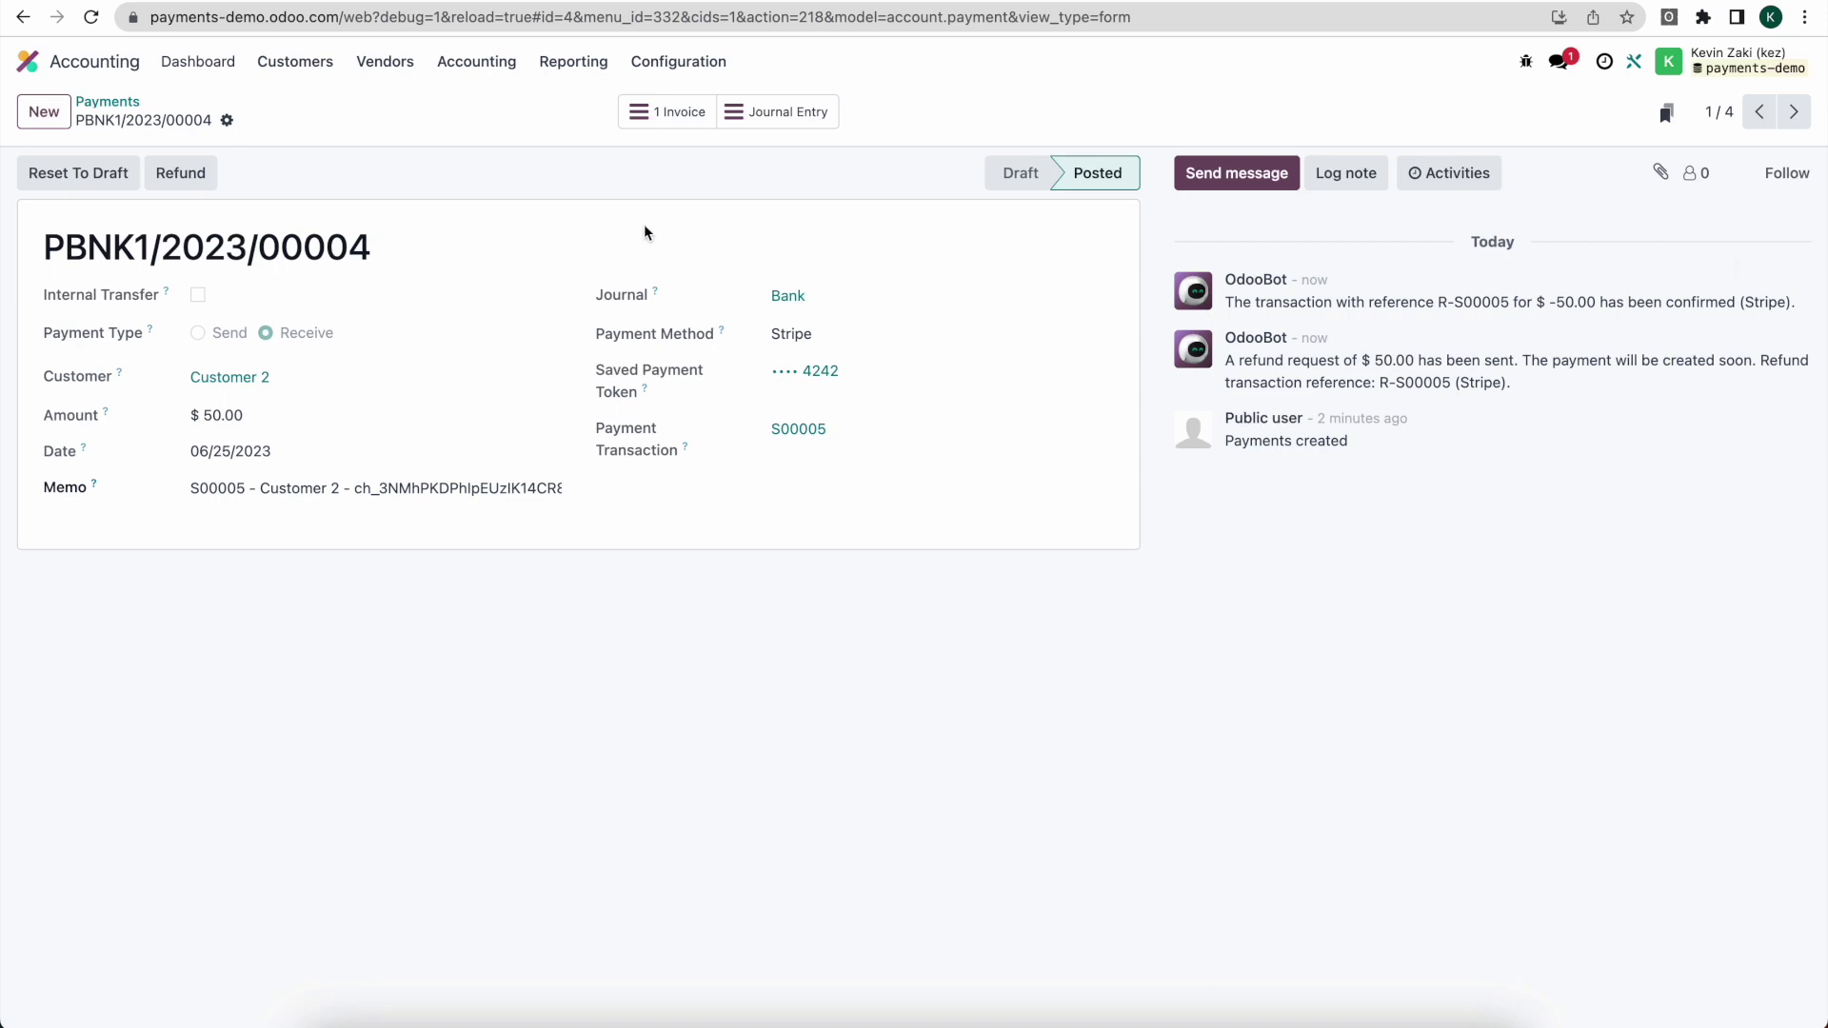
pyautogui.hotkey('ctrl', 'Tab')
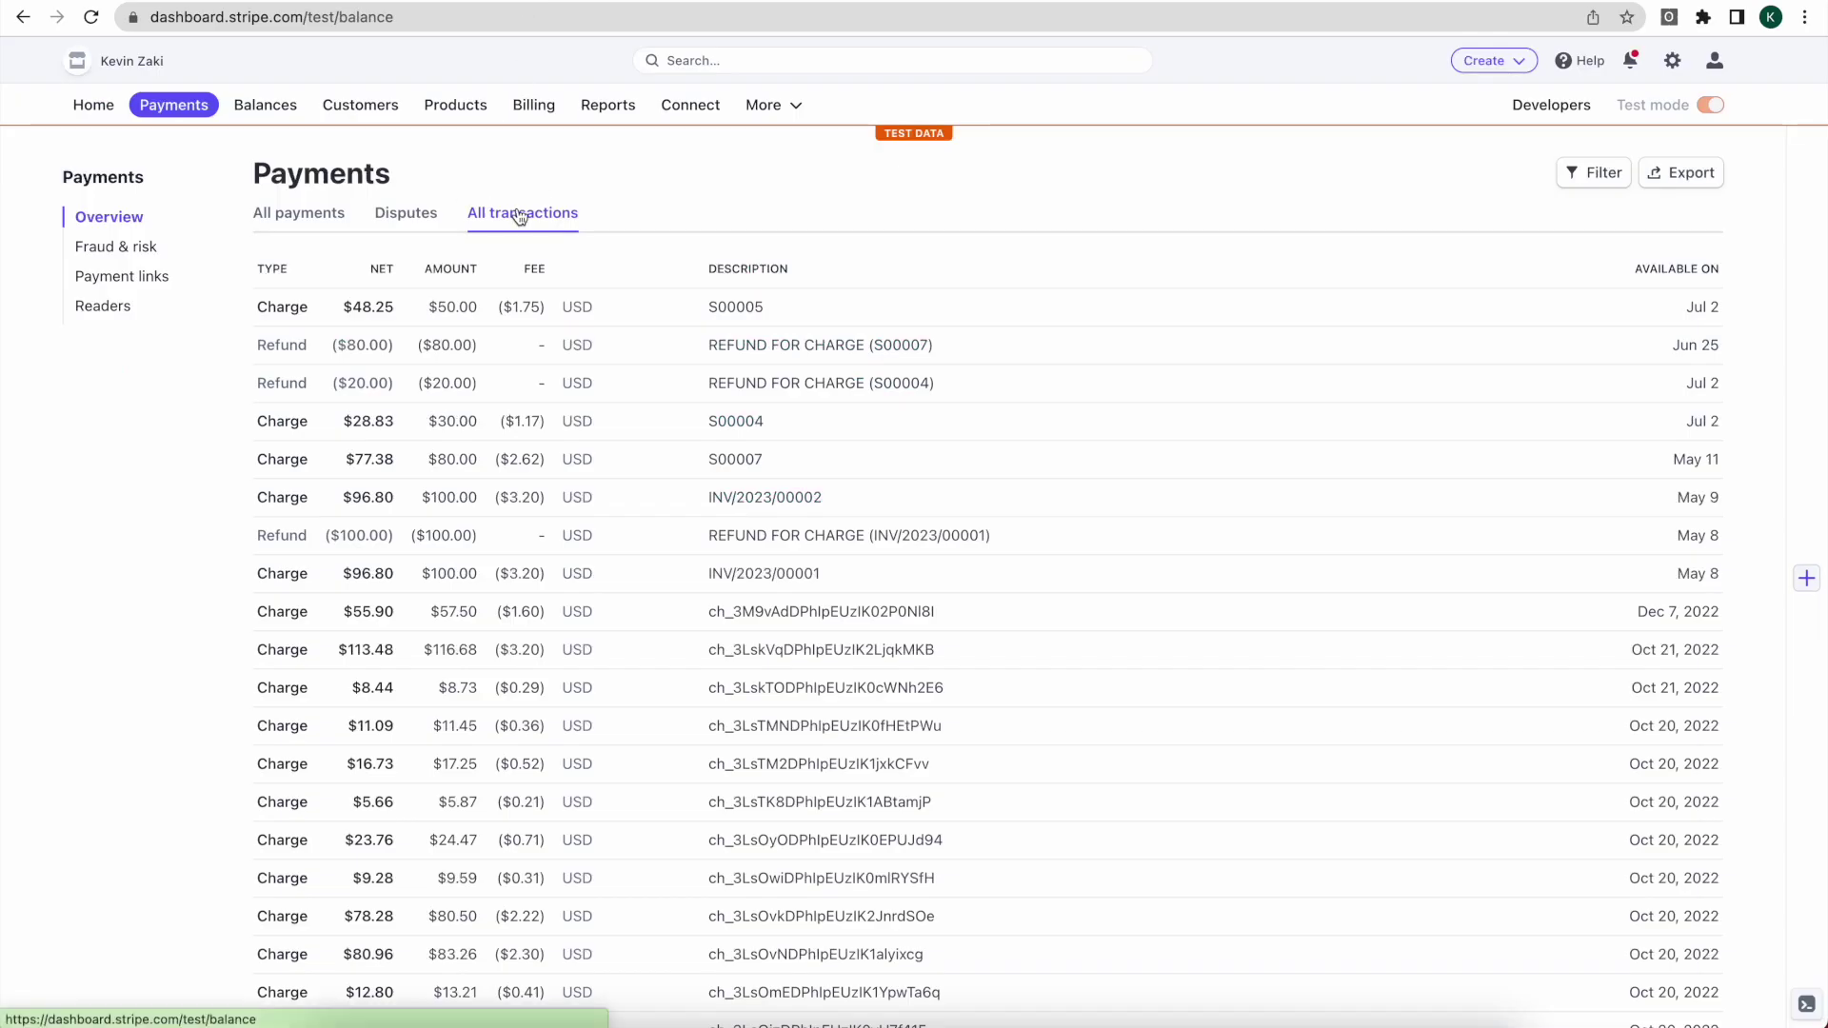
# Step: Reload Stripe's All transactions list until the ($50.00) S00005 refund shows at the top
pyautogui.click(411, 212)
pyautogui.click(483, 213)
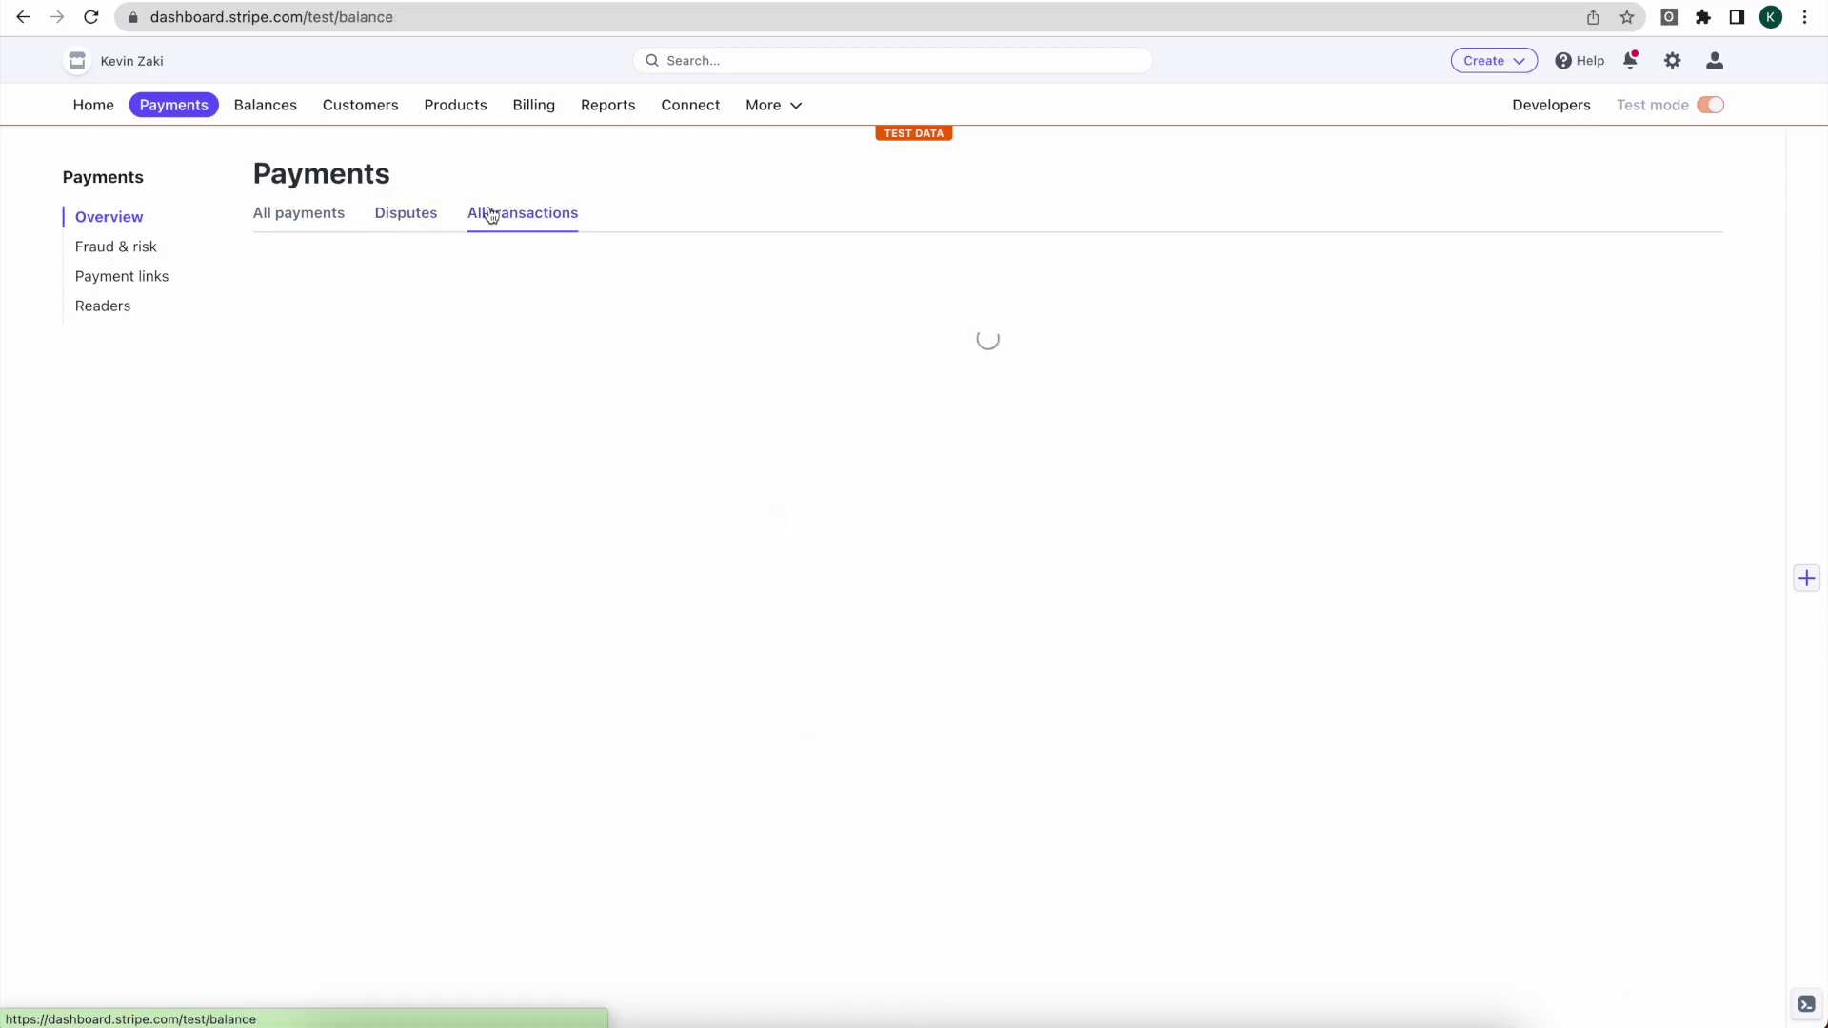
pyautogui.click(91, 17)
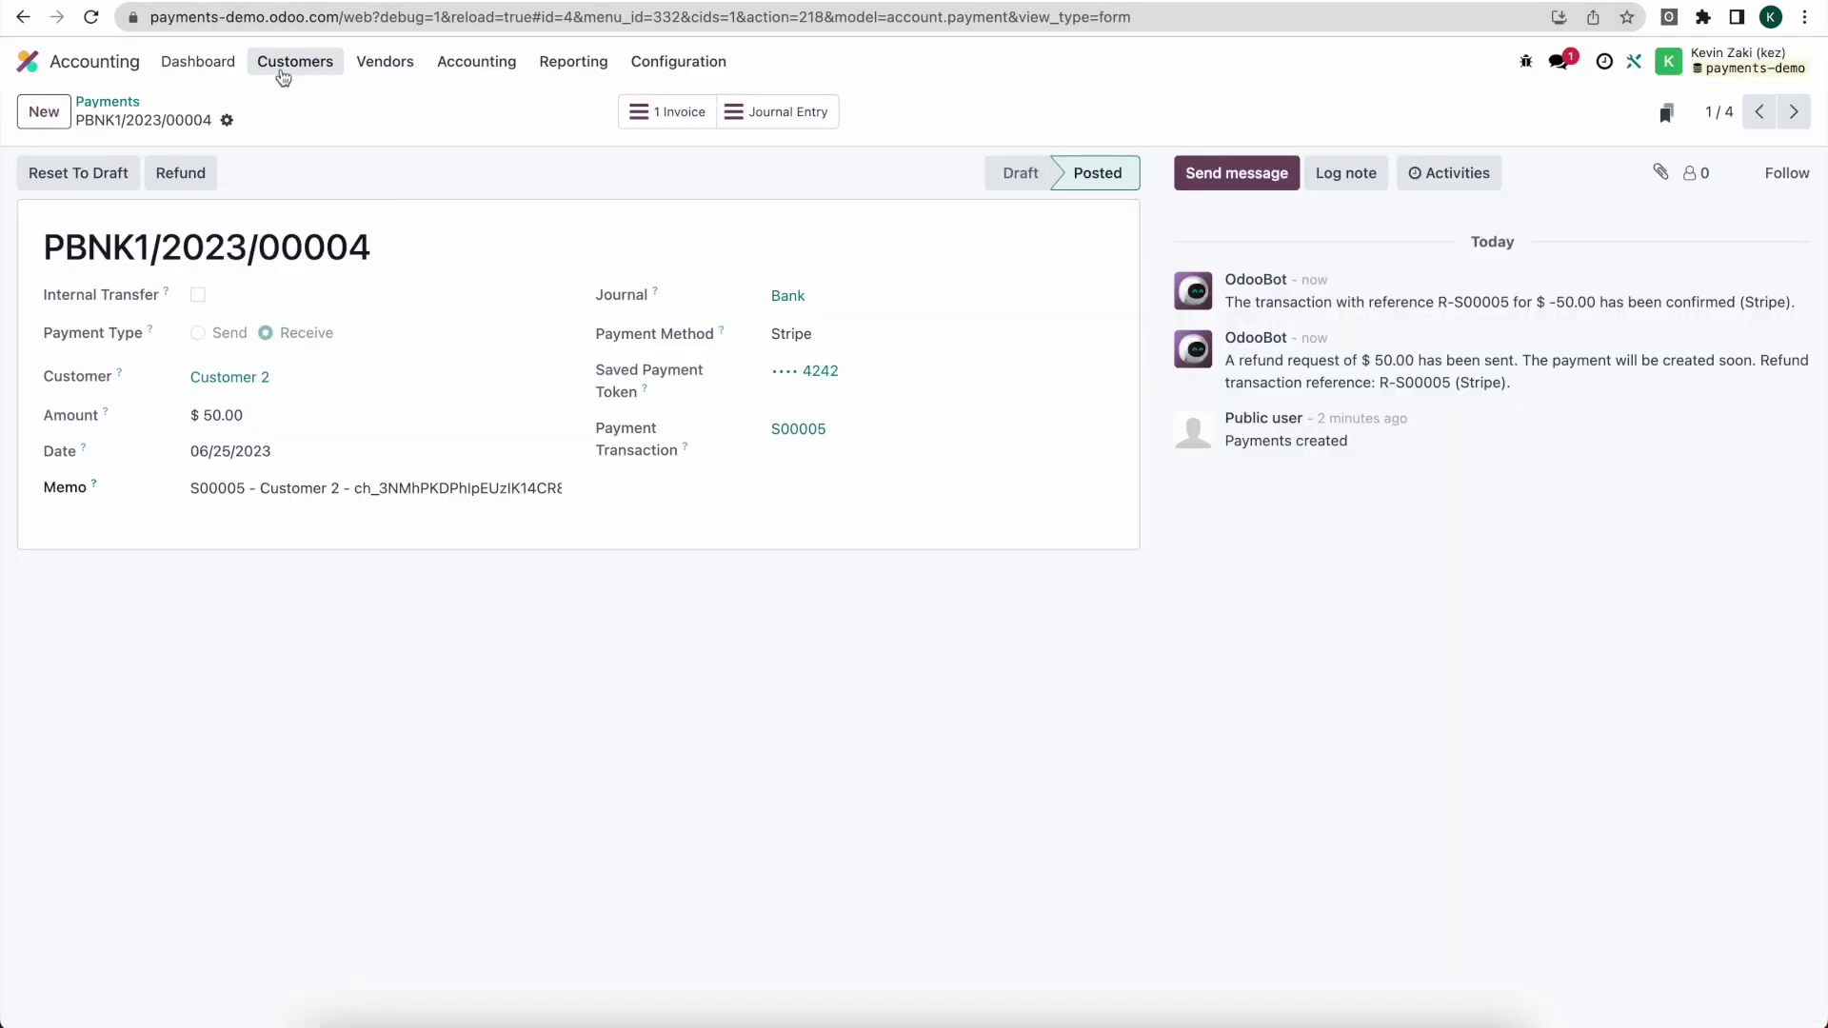
pyautogui.click(286, 66)
# Step: Reverse invoice INV/2023/00004 into a draft credit note with the reason 'Refund'
pyautogui.click(288, 99)
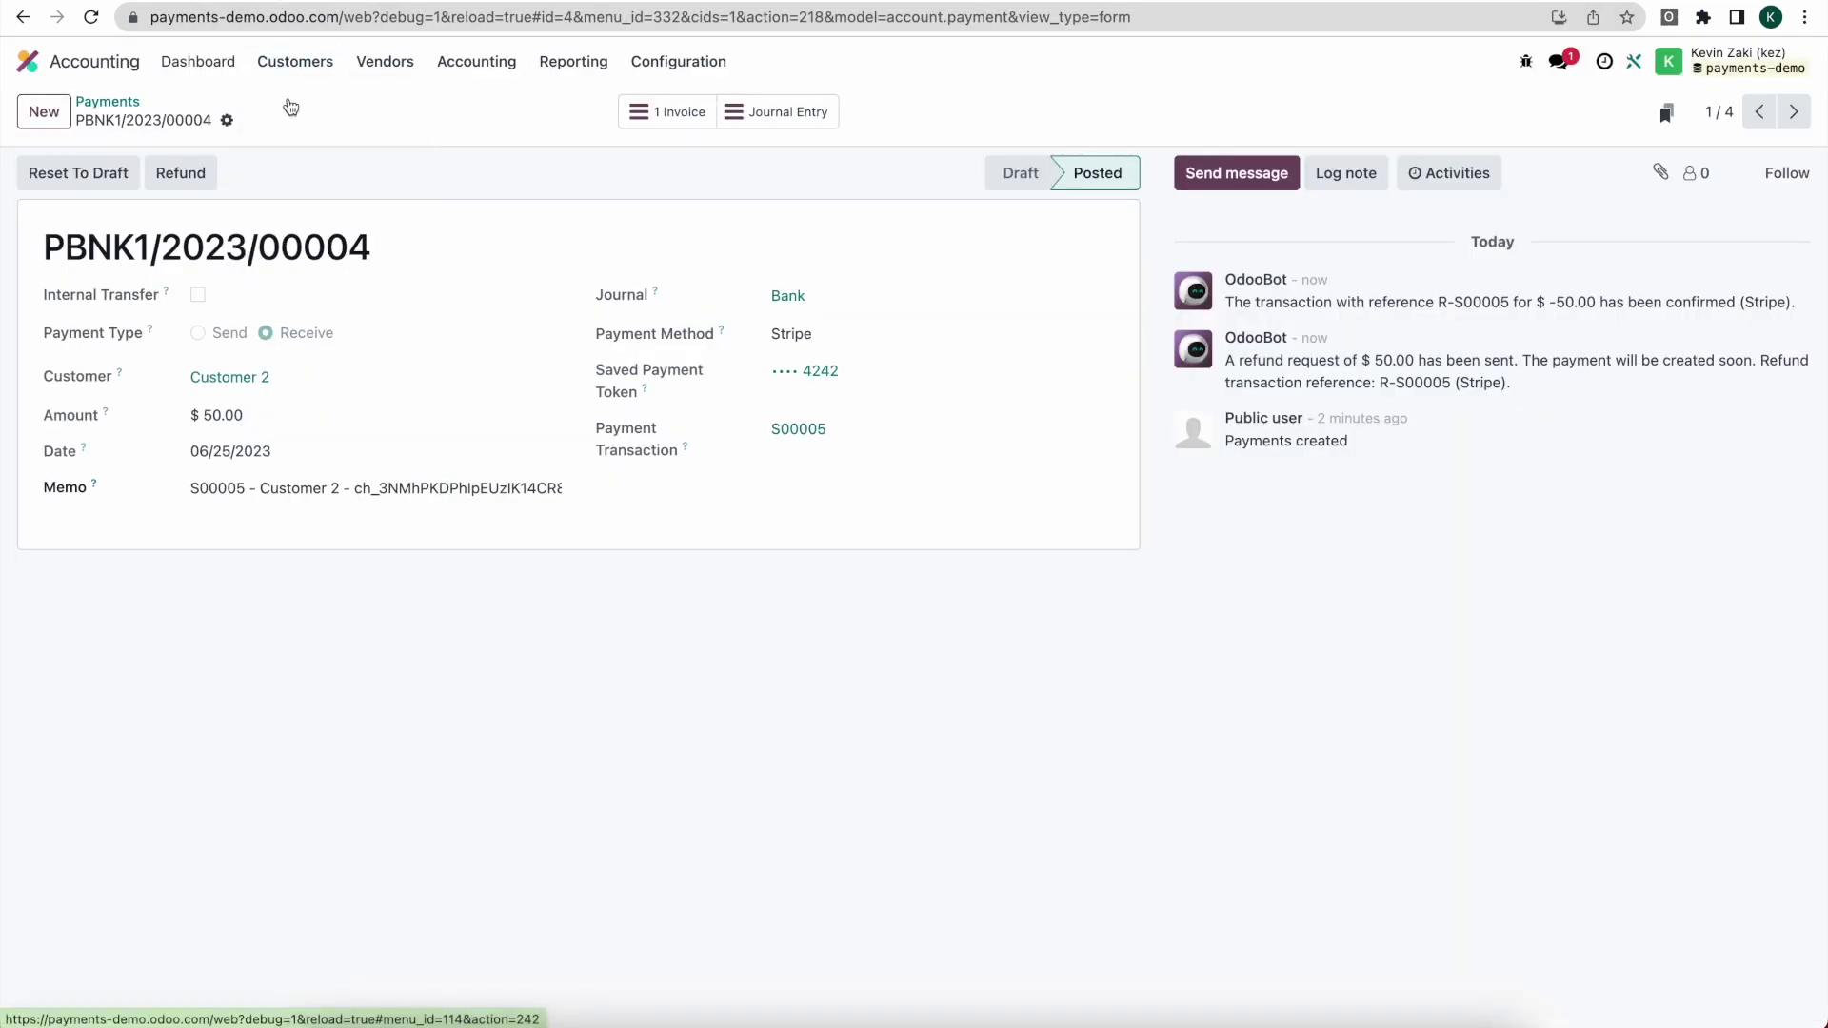
pyautogui.click(367, 437)
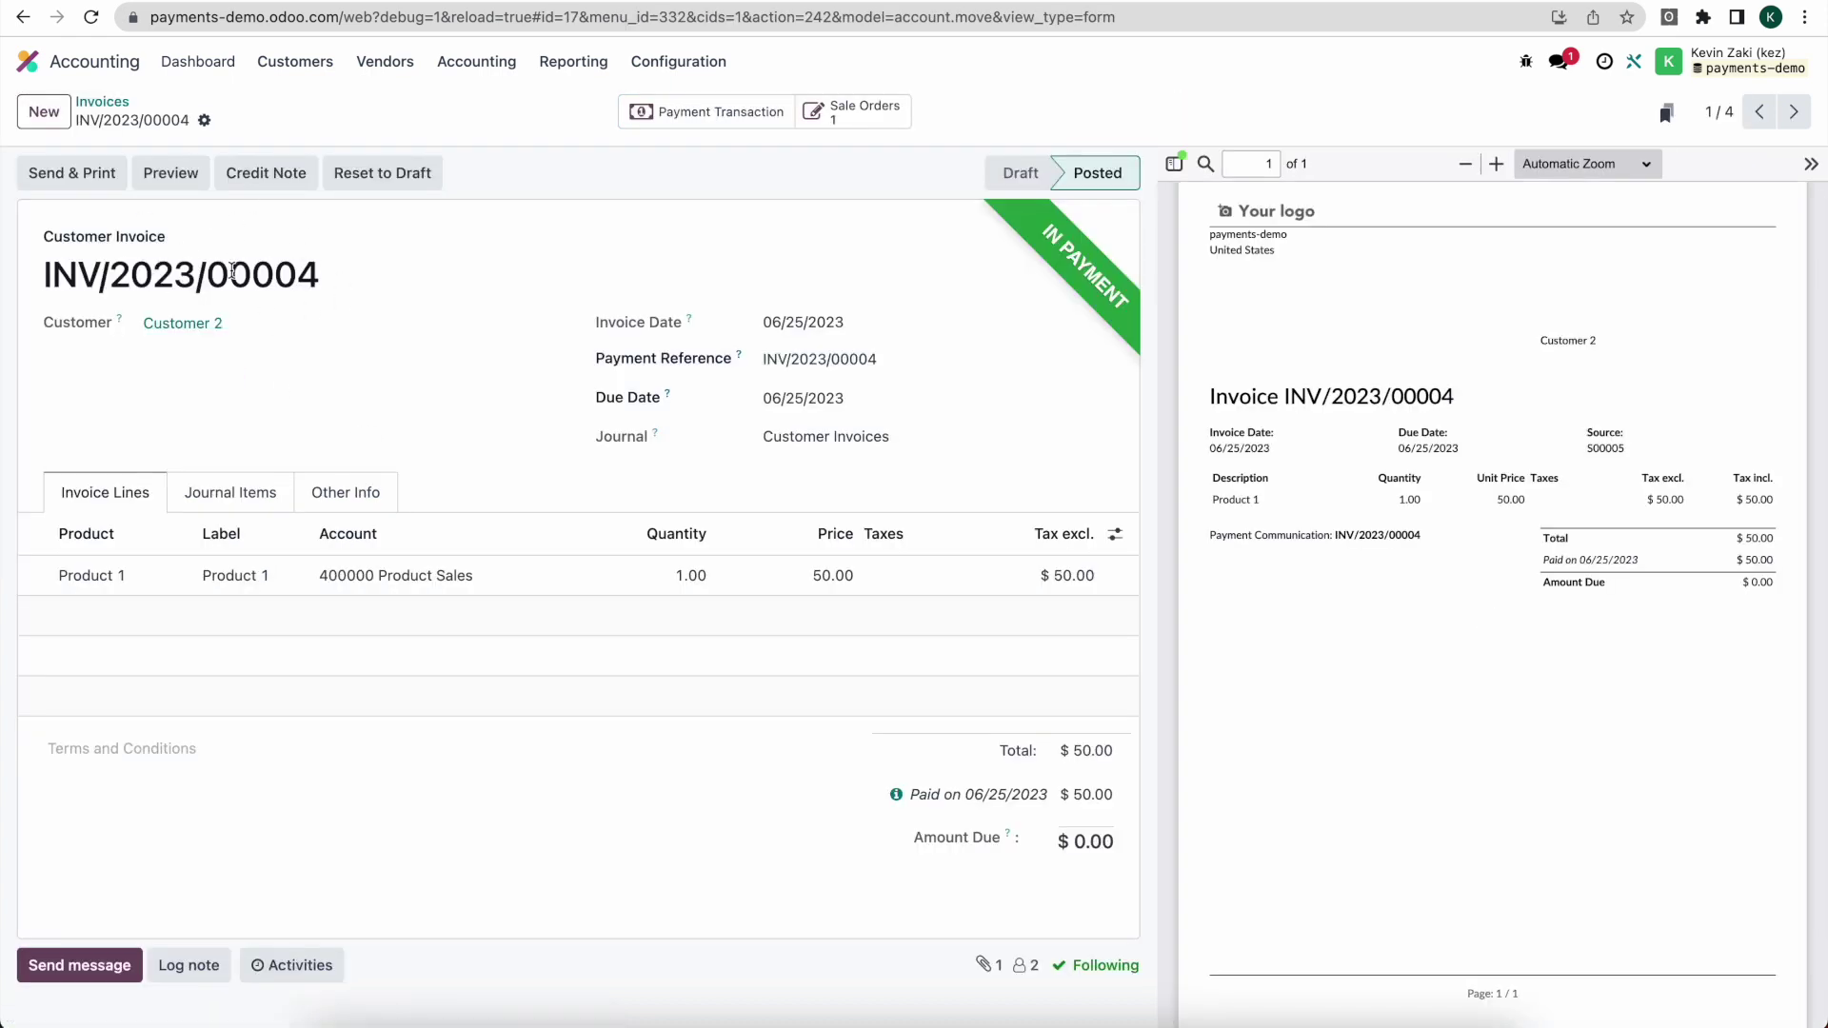
pyautogui.click(279, 177)
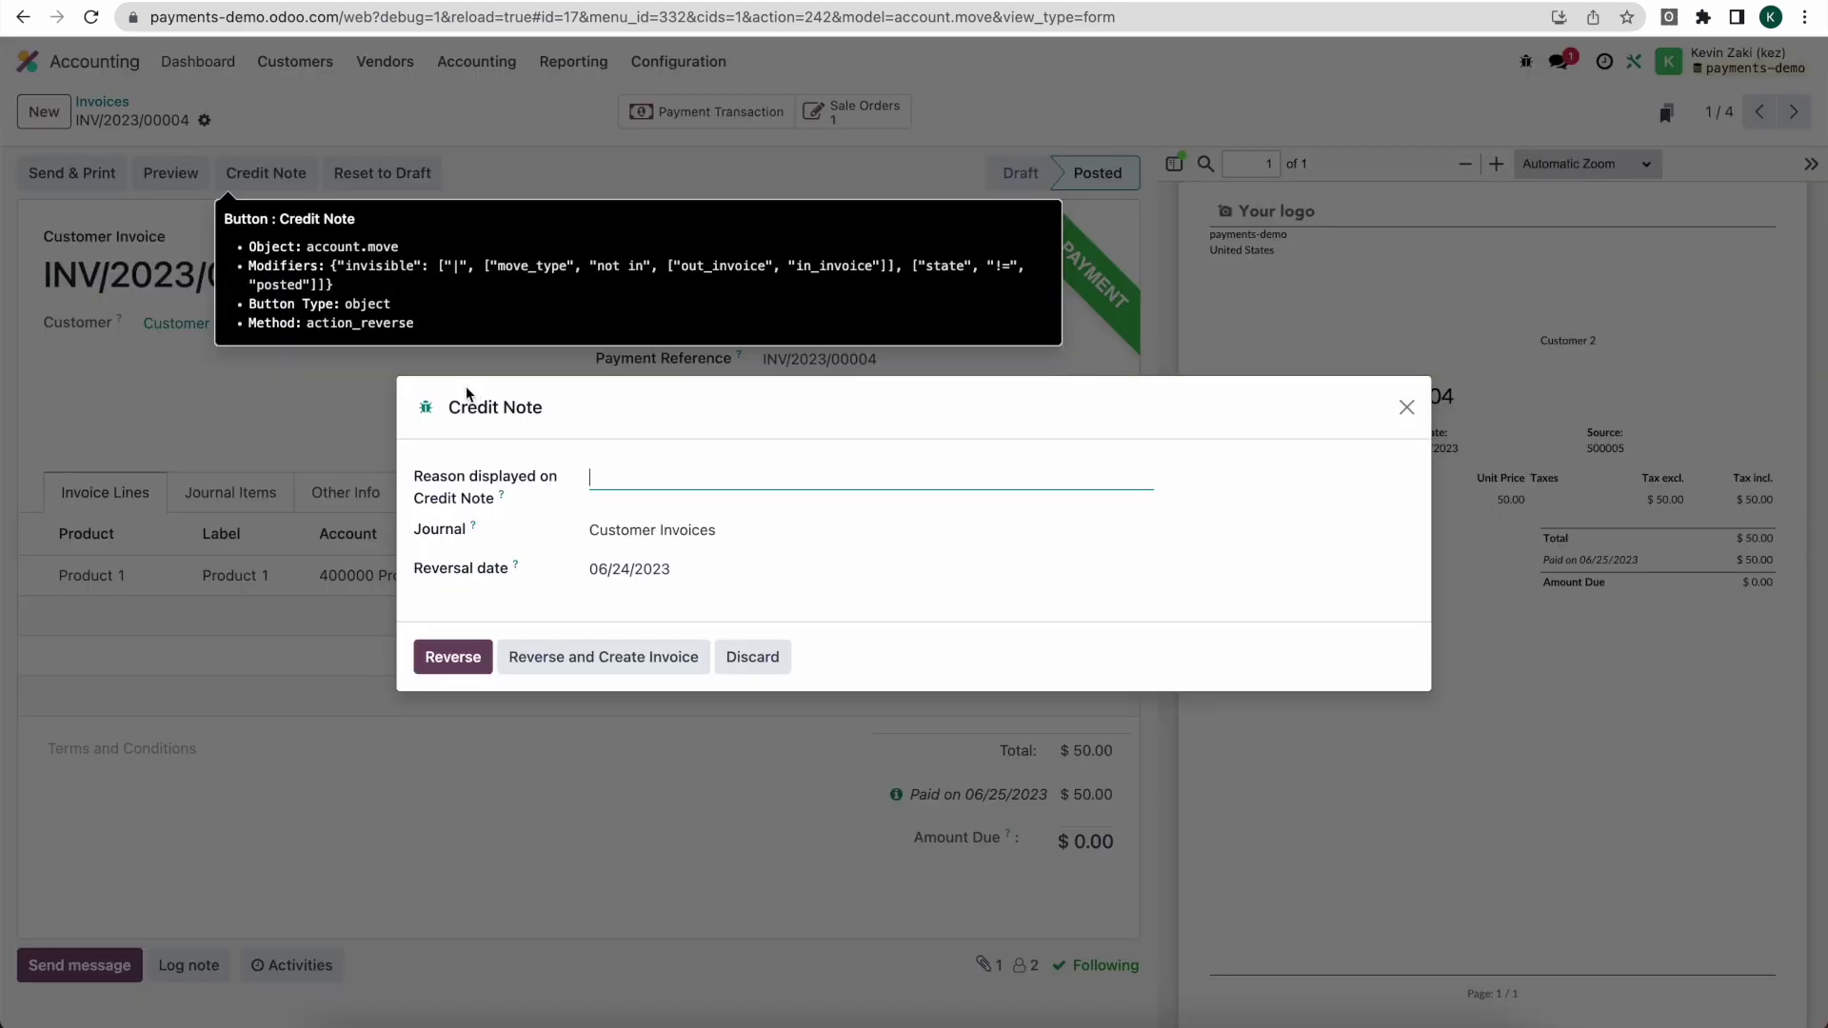
pyautogui.write('Refund')
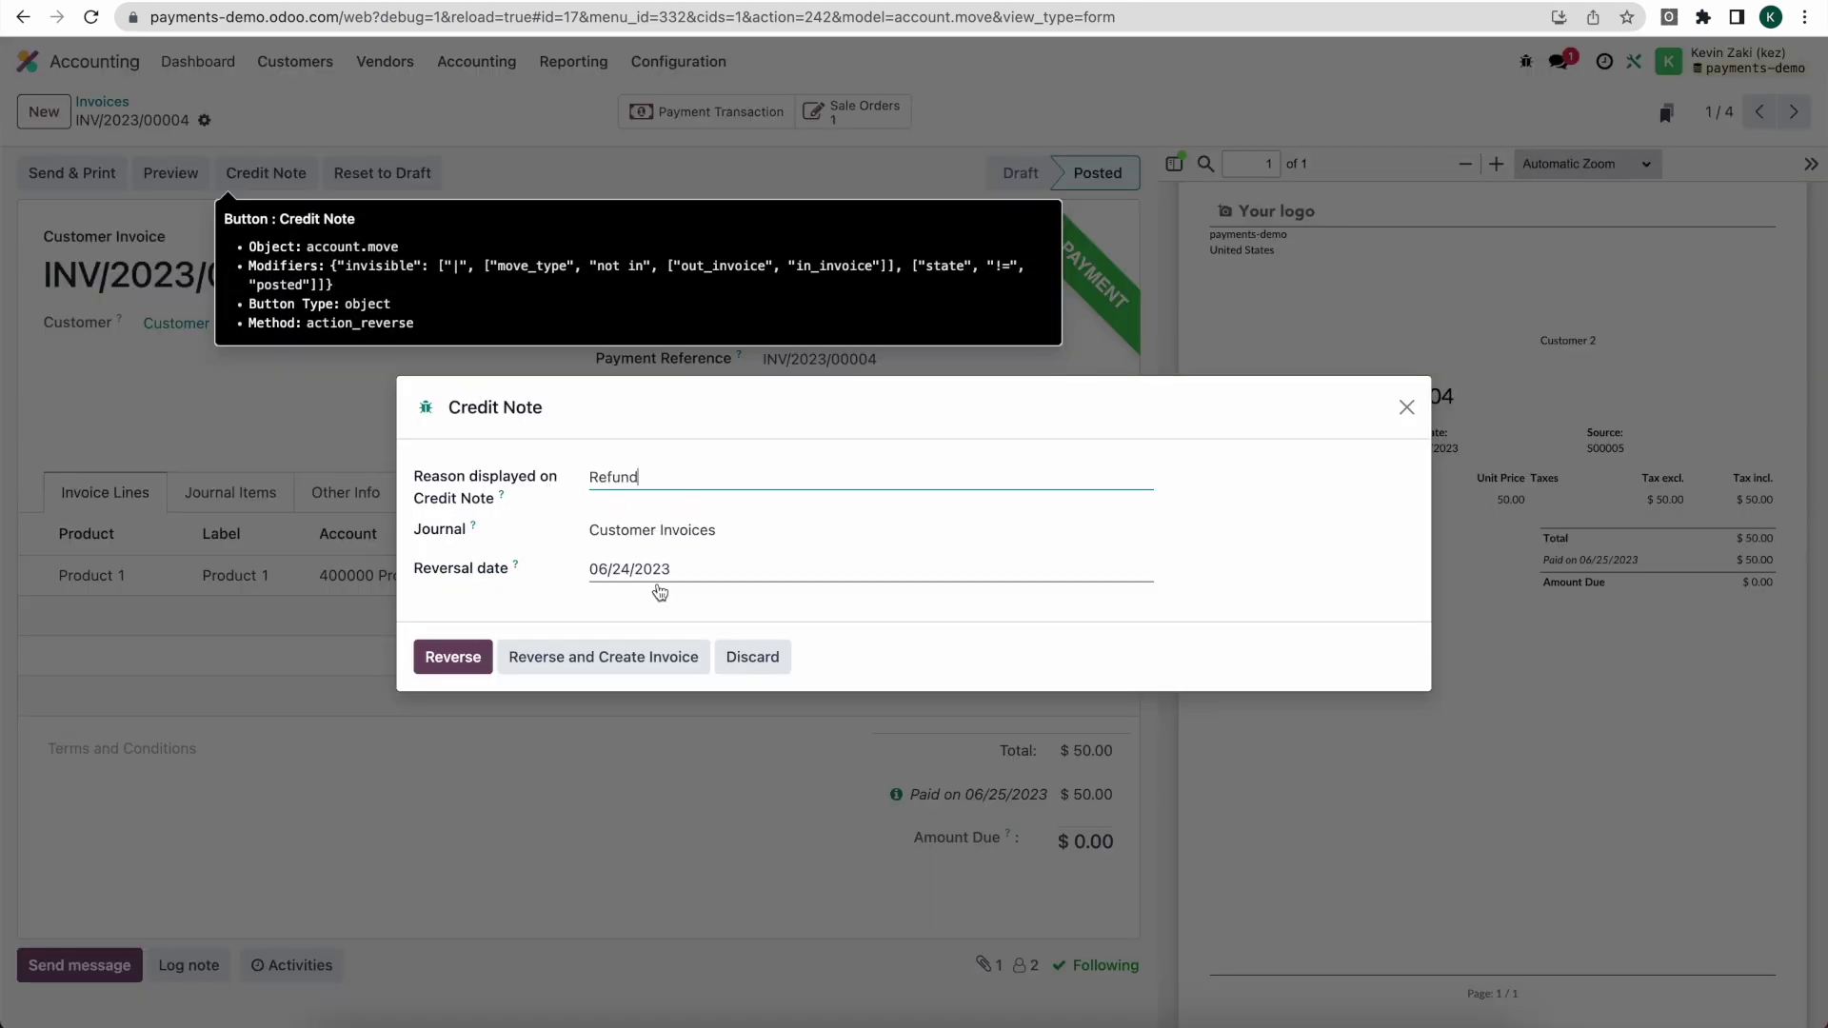
pyautogui.click(449, 657)
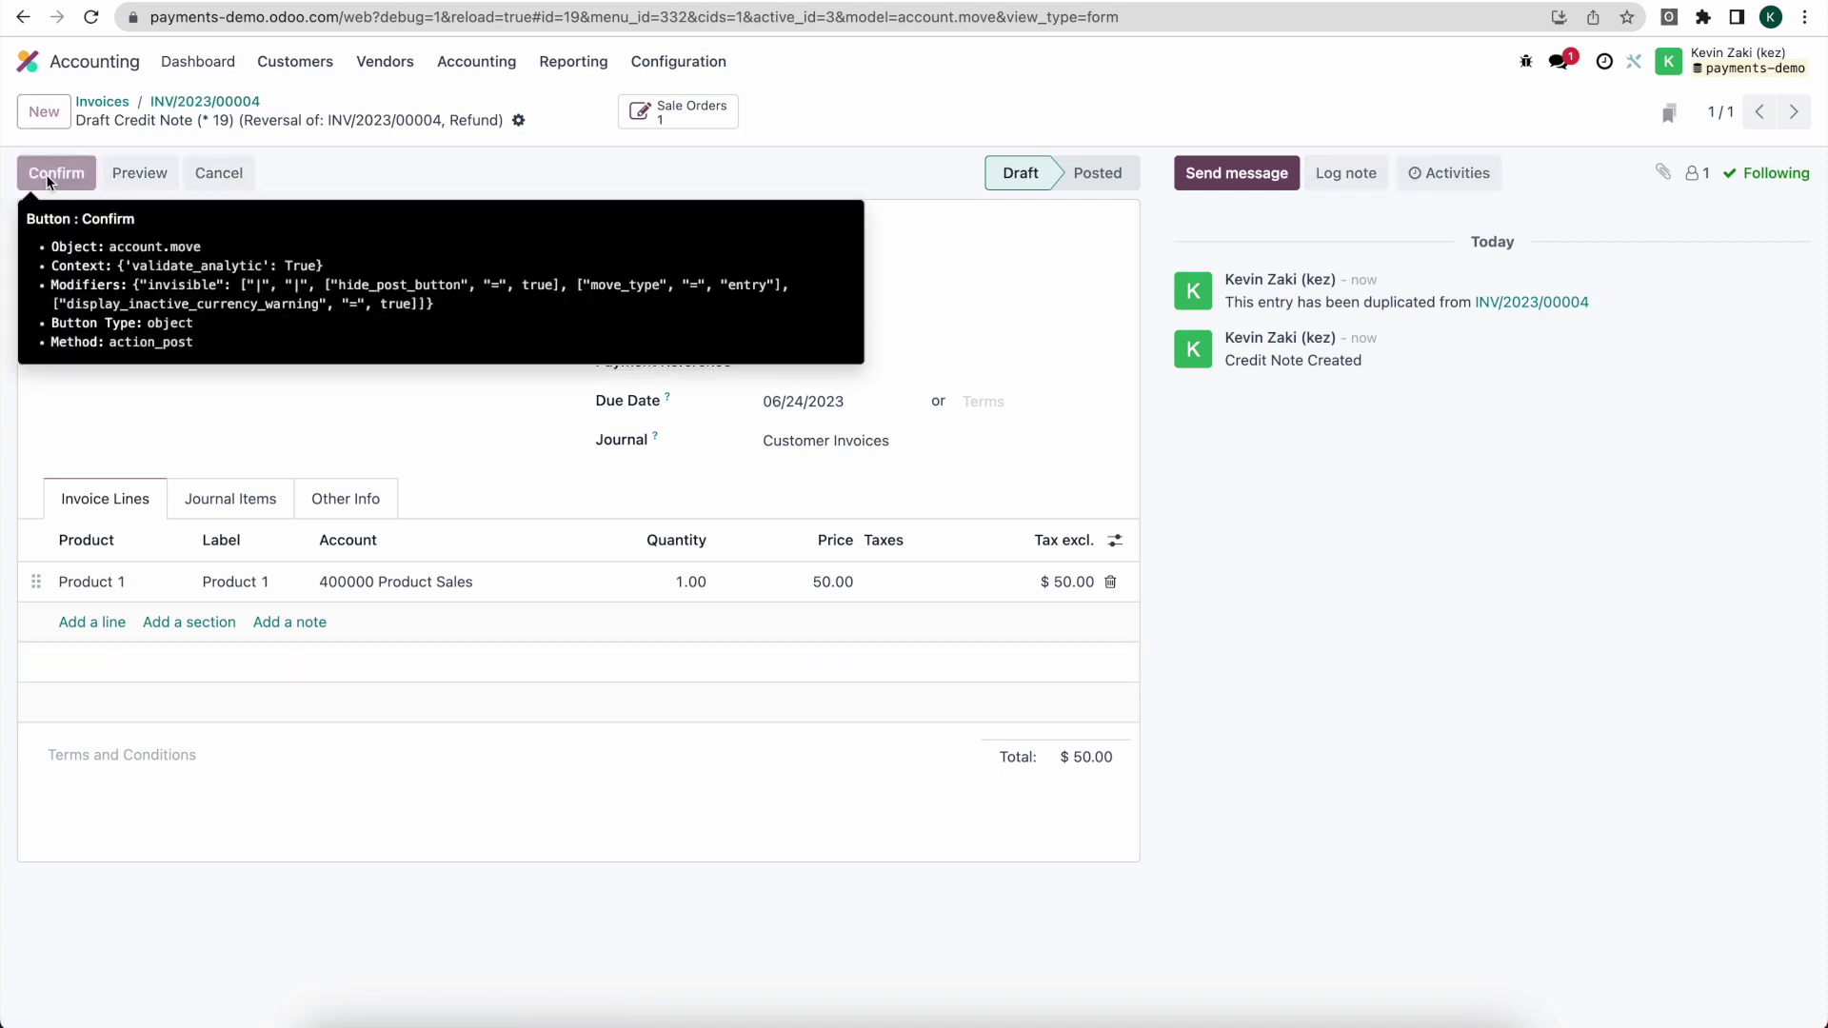
# Step: Confirm credit note RINV/2023/00003 and create its $50.00 payment in the Bank journal
pyautogui.click(48, 175)
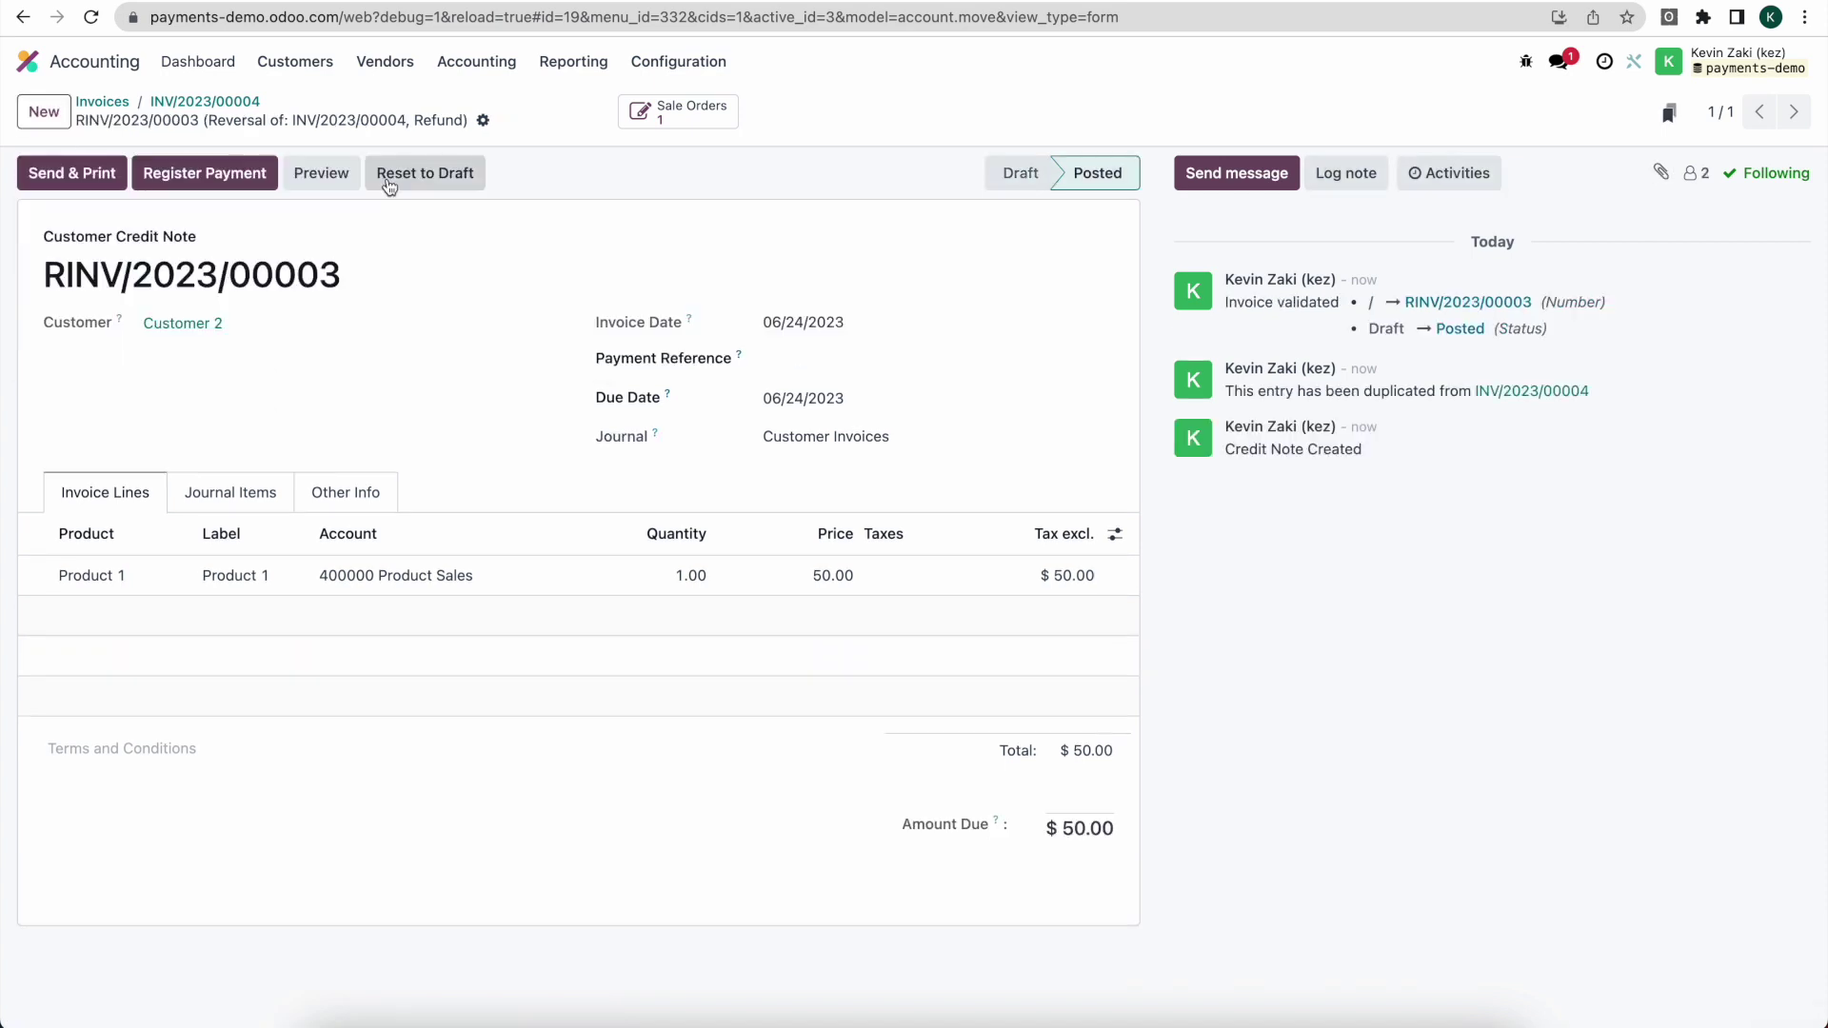
pyautogui.click(205, 173)
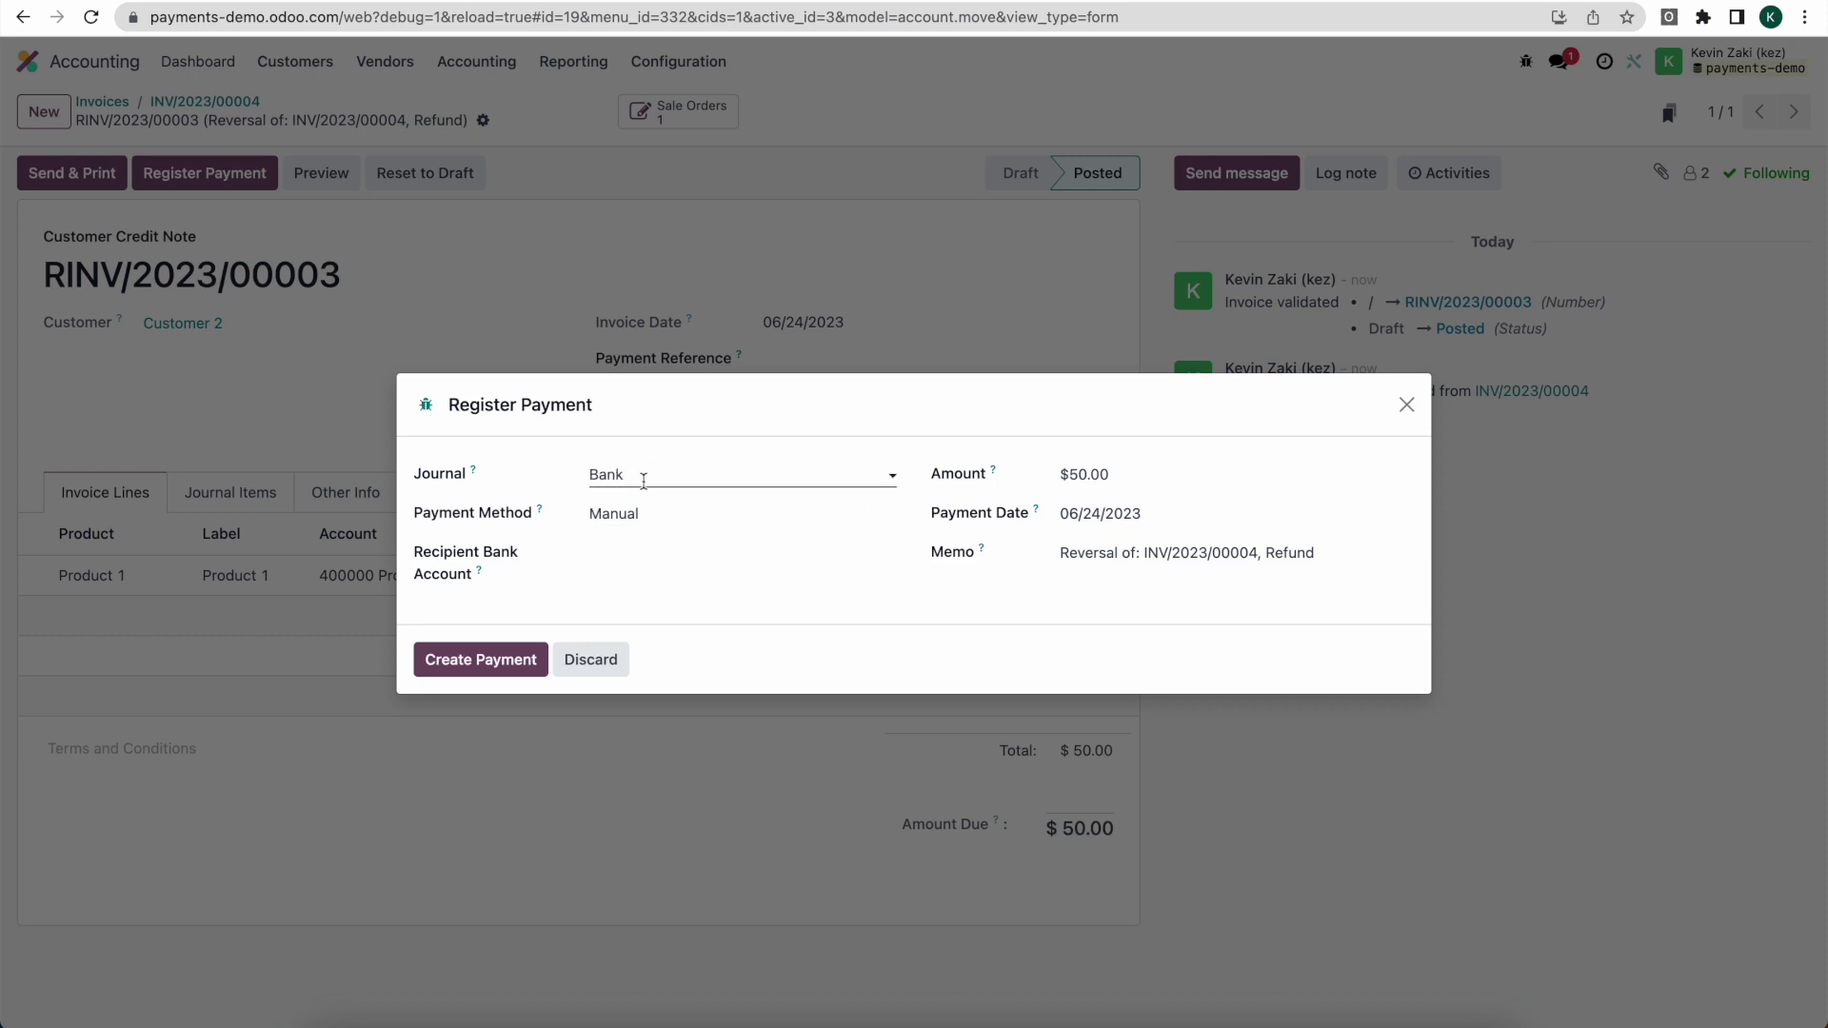
pyautogui.click(479, 662)
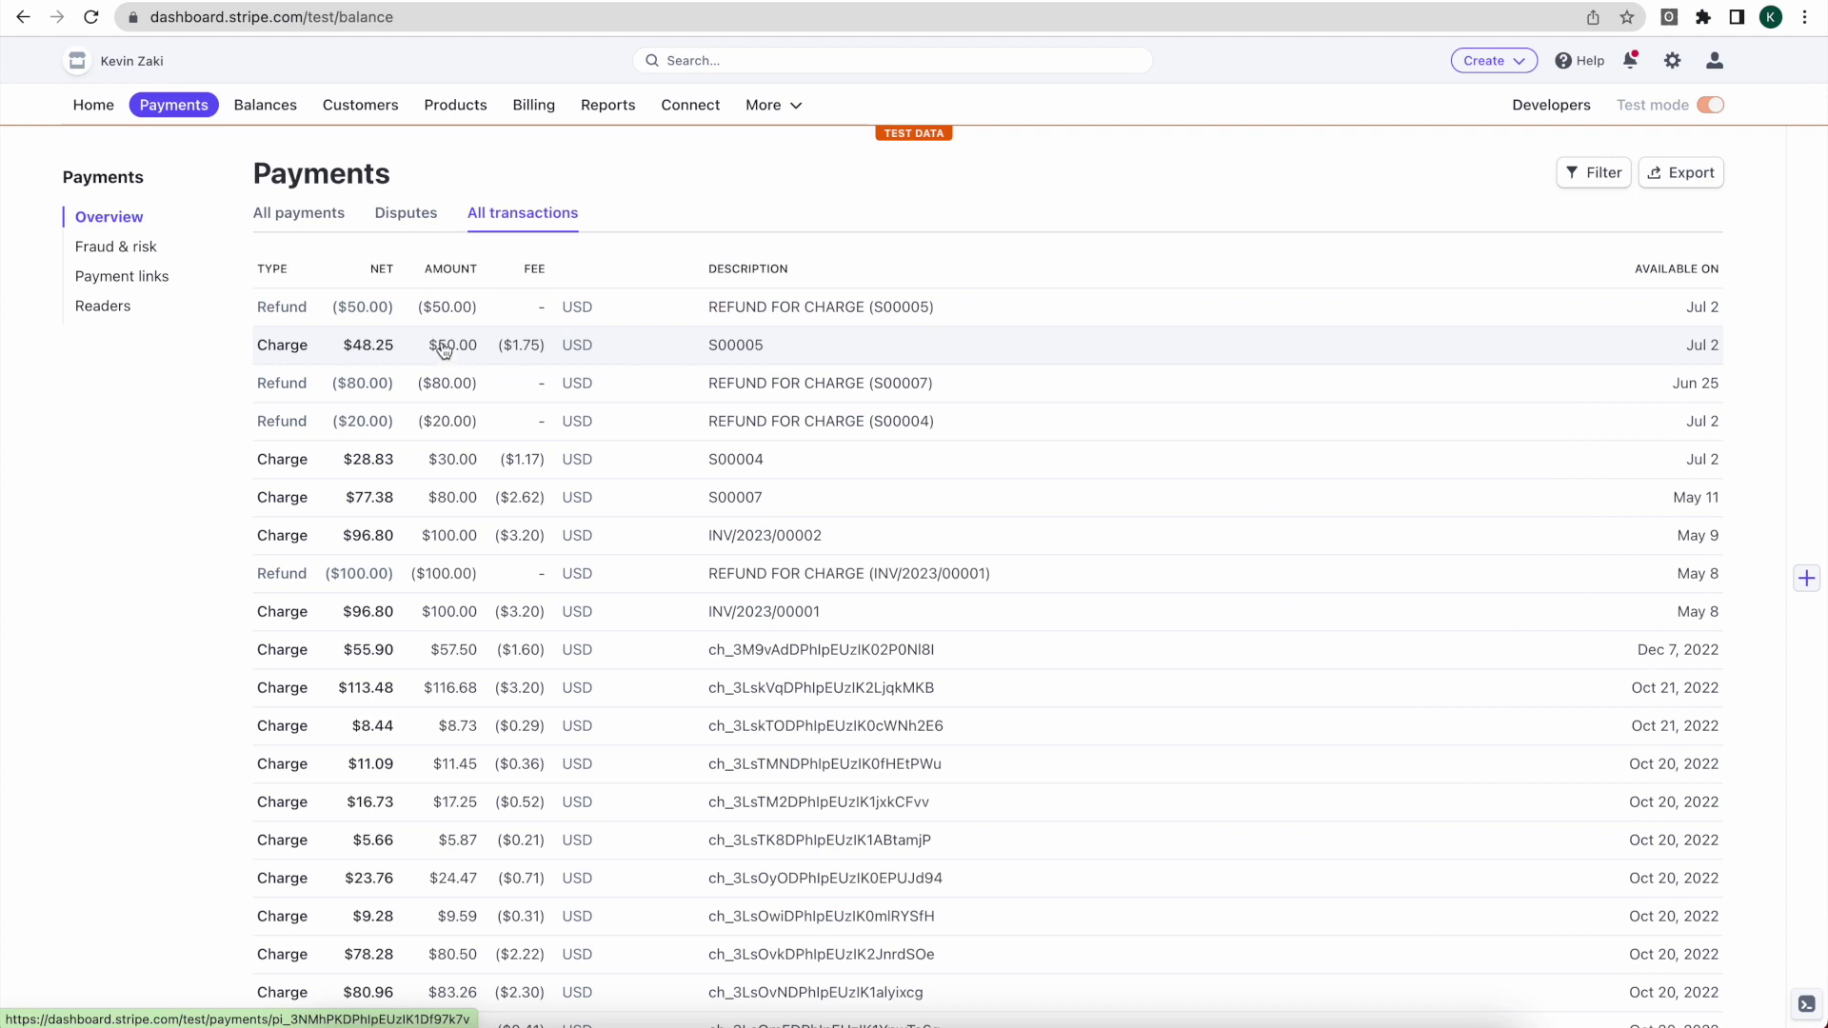
# Step: Return to Odoo credit note RINV/2023/00003 after reviewing the S00005 rows in Stripe
pyautogui.click(319, 3)
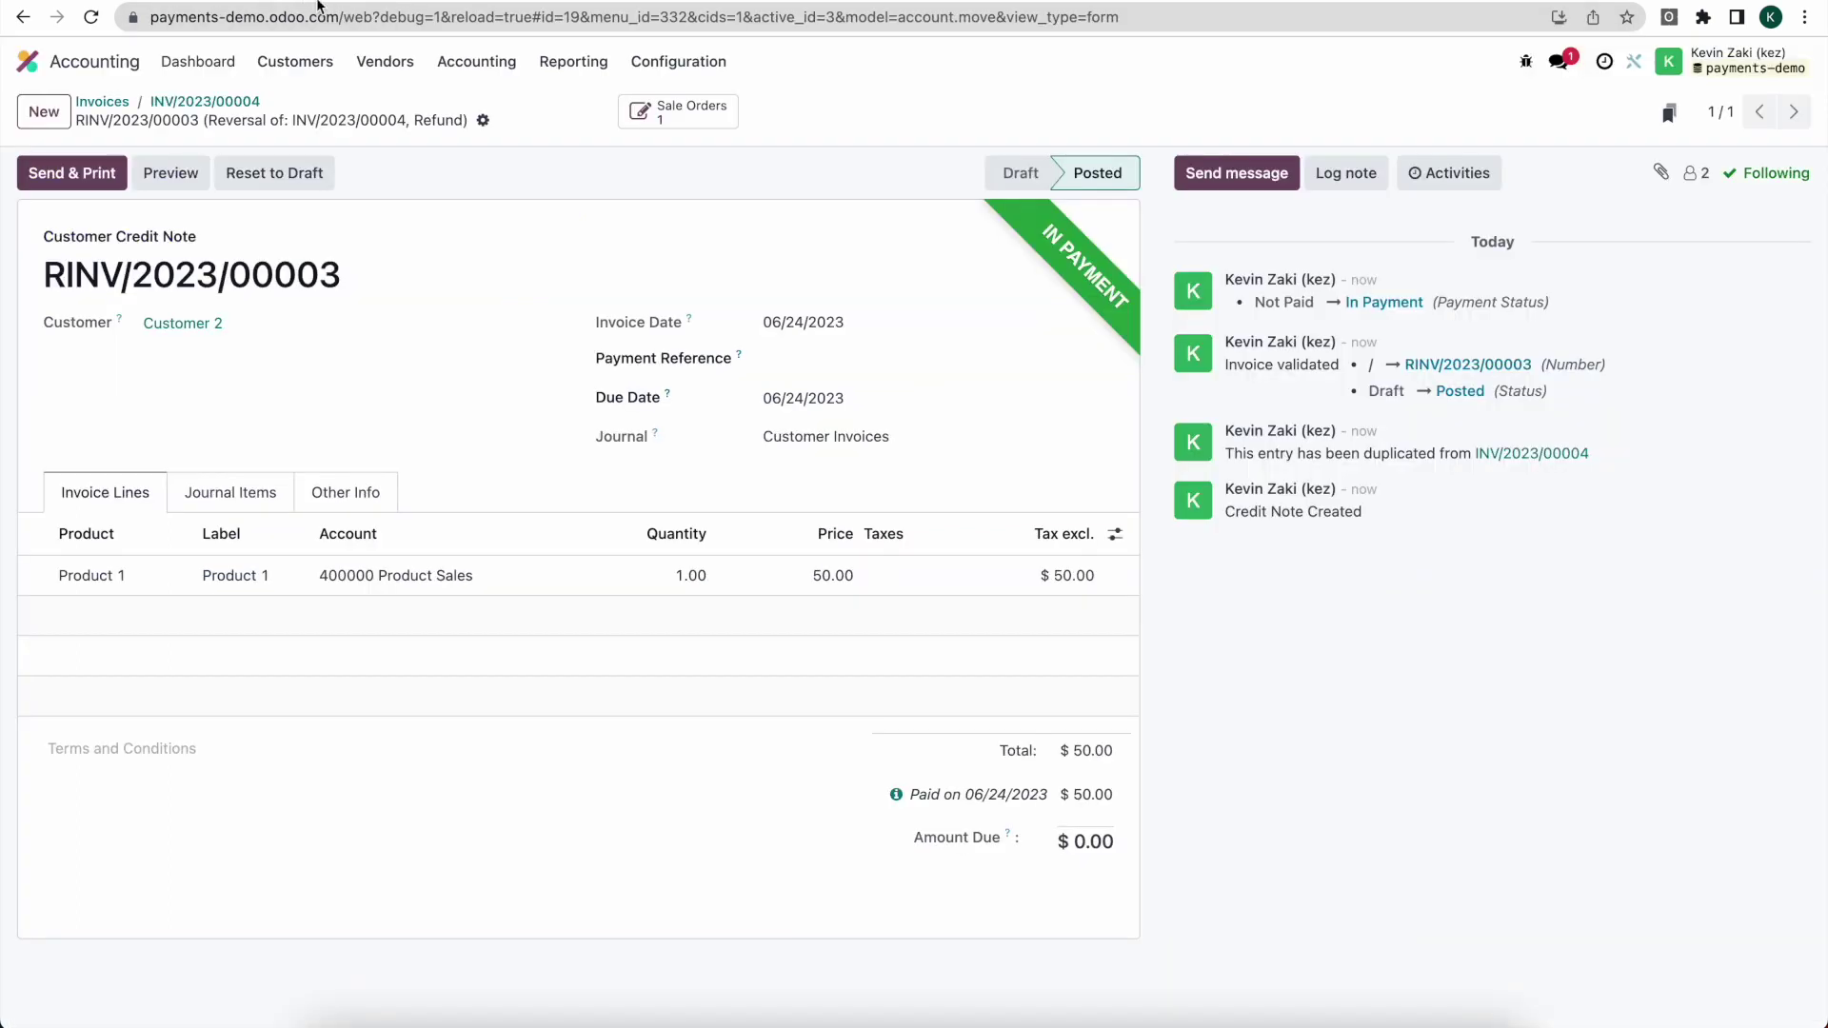
# Step: Open payment PBNK1/2023/00004 from the Customer Payments list
pyautogui.click(295, 60)
pyautogui.click(330, 173)
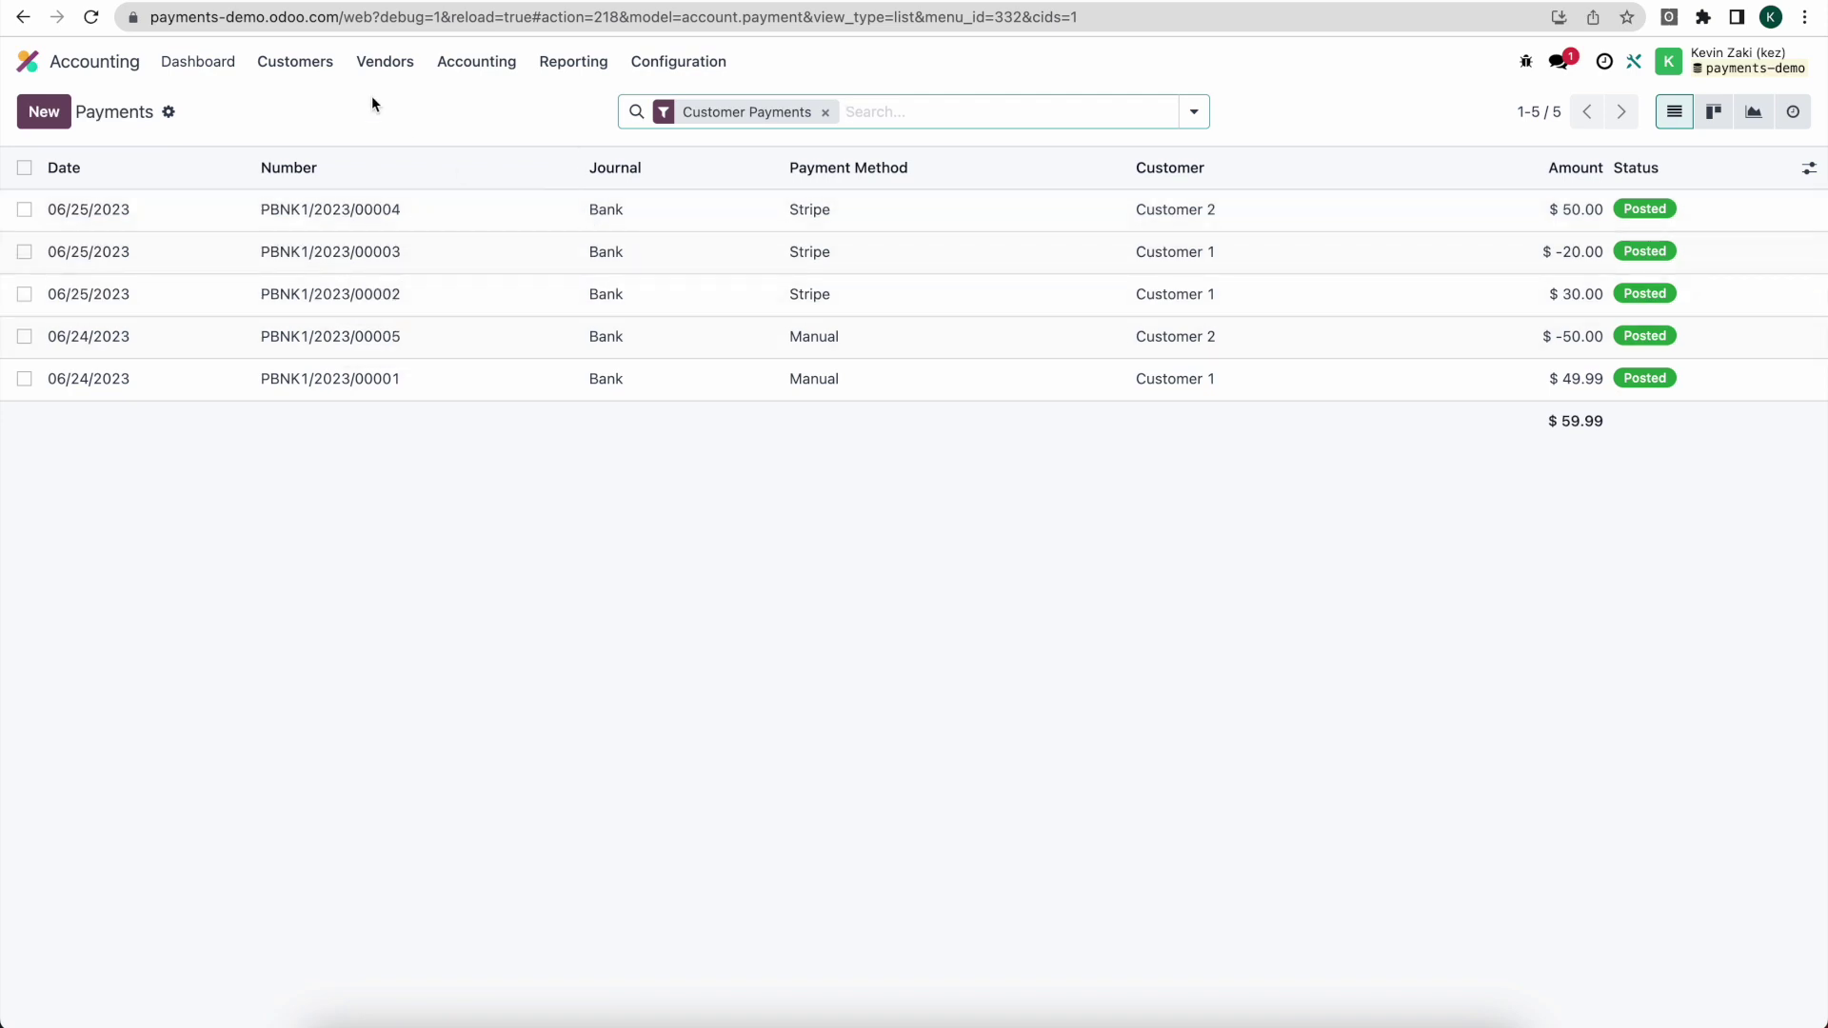
pyautogui.click(295, 60)
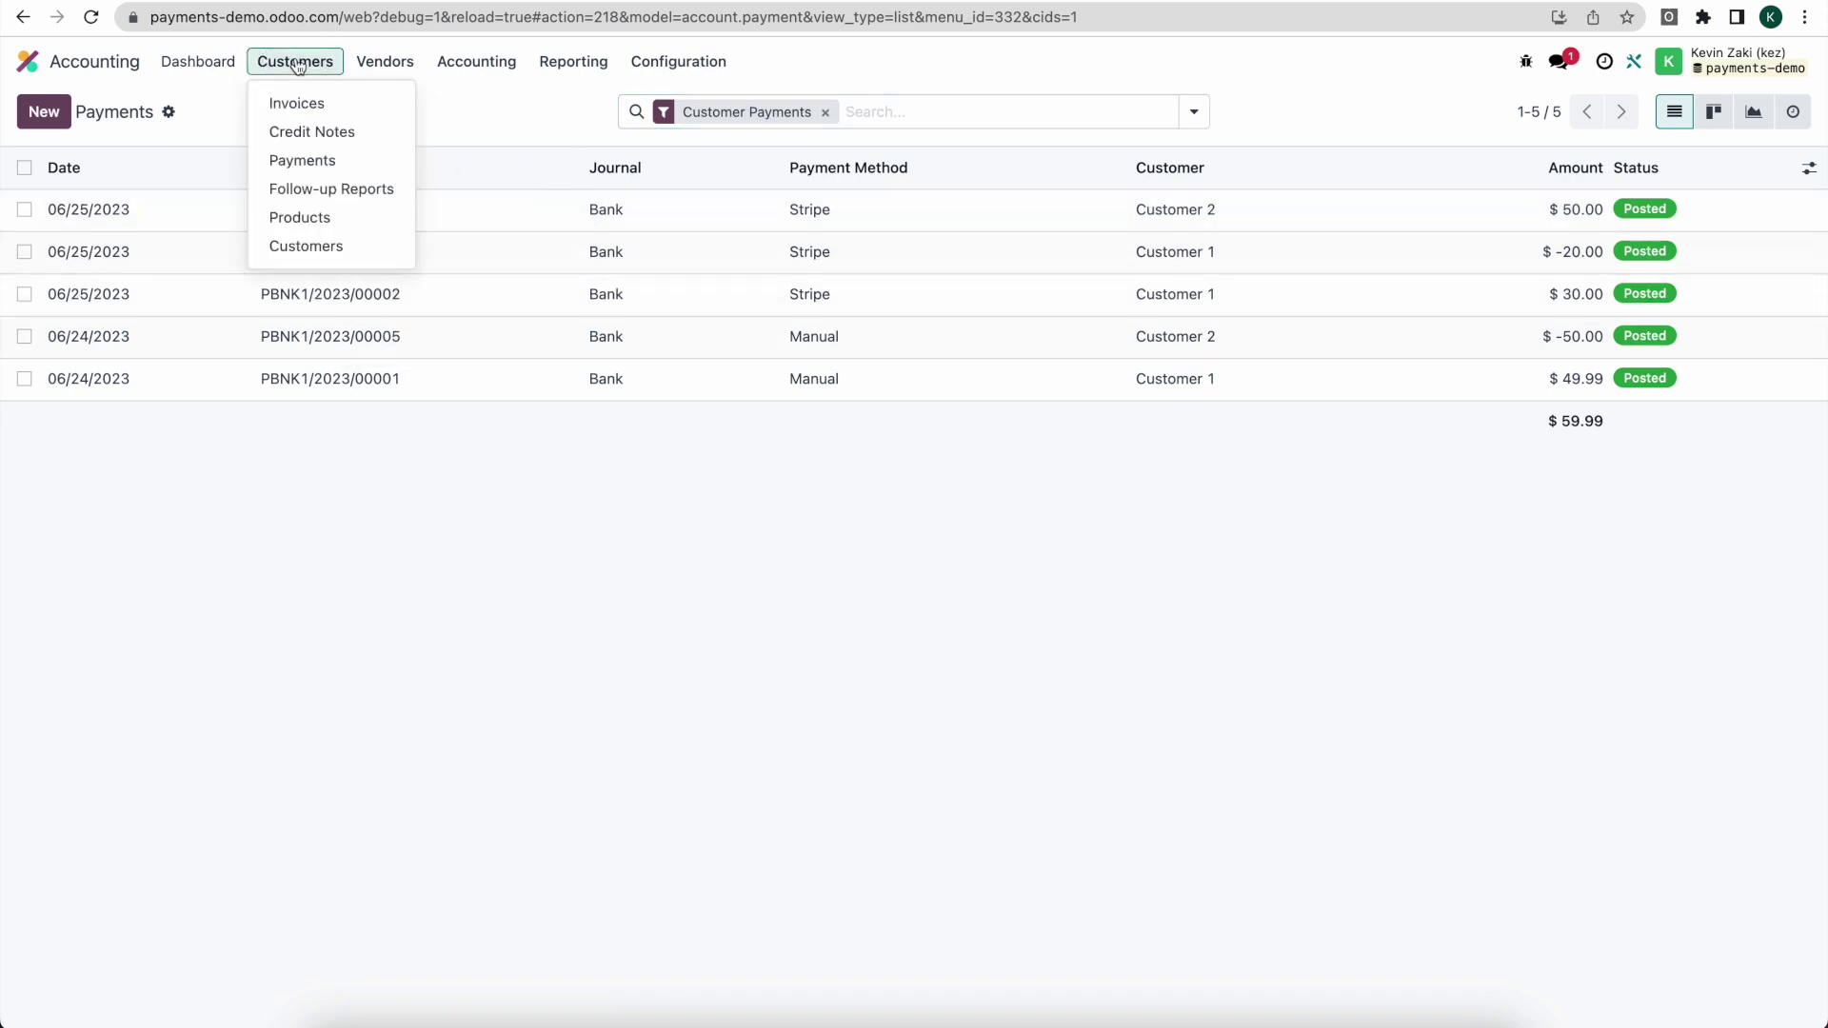
pyautogui.click(894, 111)
pyautogui.click(438, 210)
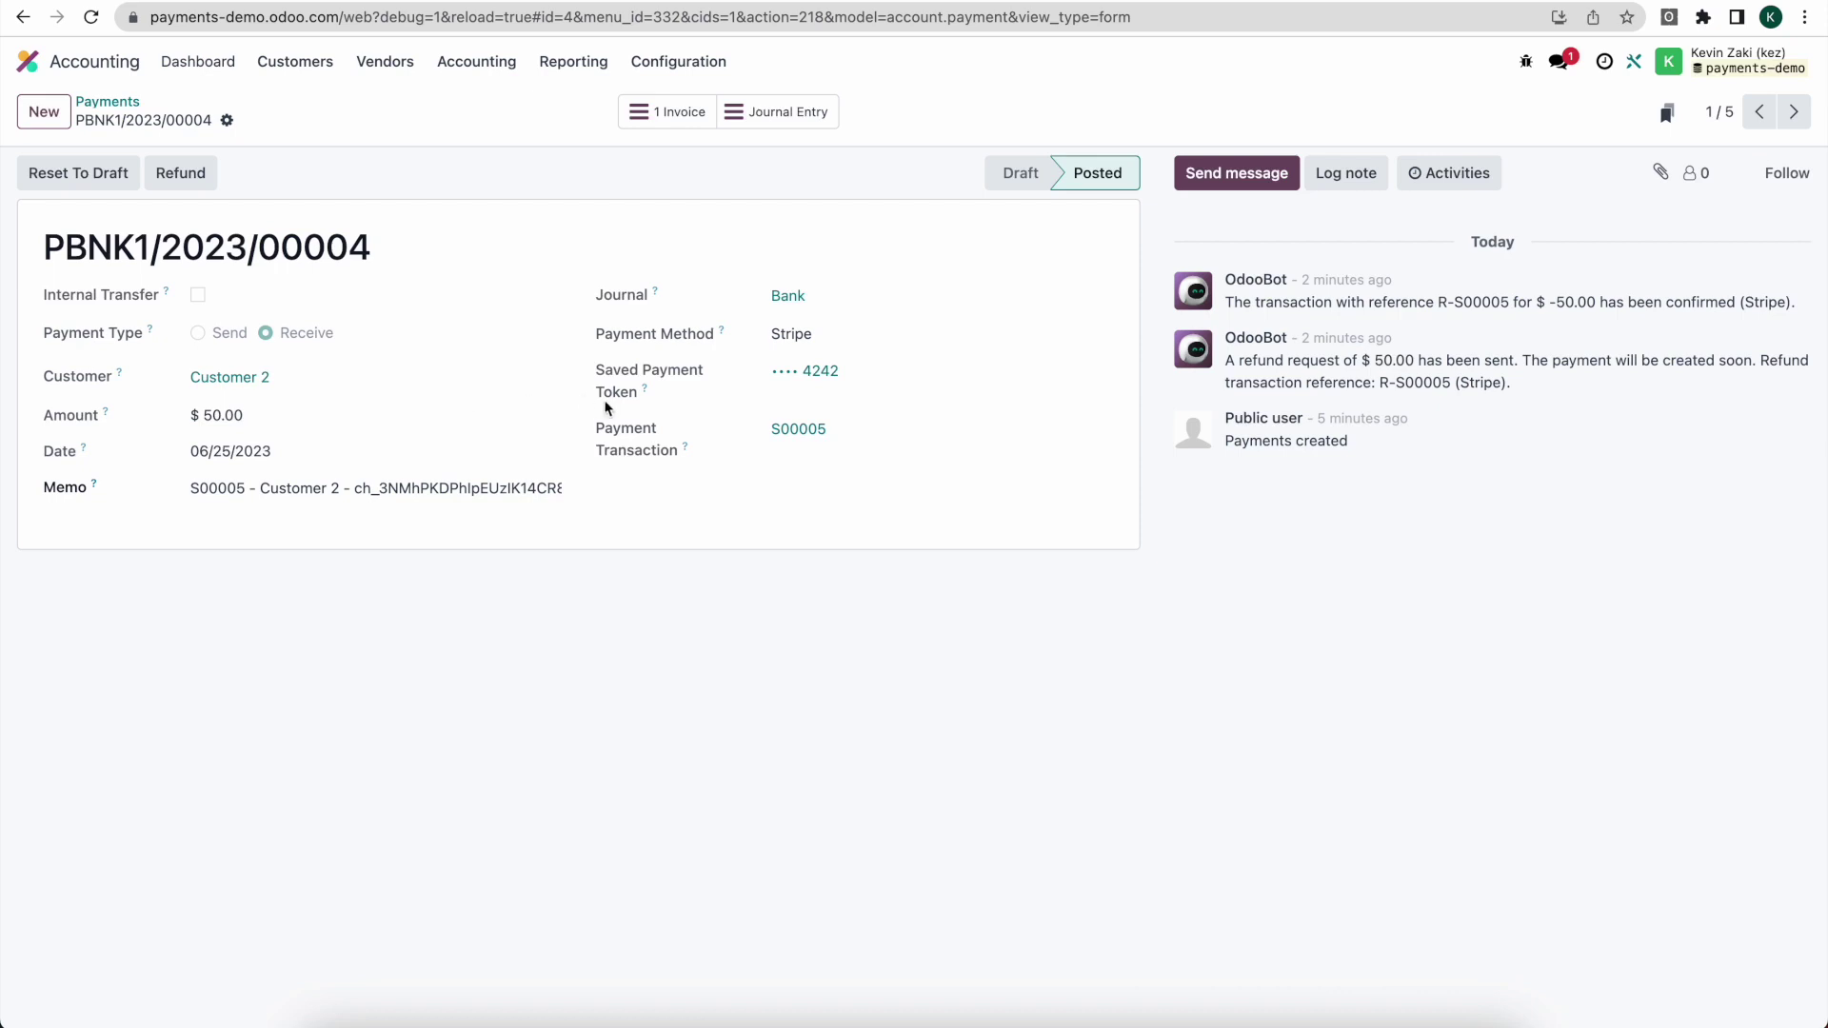
# Step: Filter customer payments by the memo reference S00005 and reopen the matching payment
pyautogui.doubleClick(200, 483)
pyautogui.press('super+c')
pyautogui.click(108, 102)
pyautogui.press('super+v')
pyautogui.press('Return')
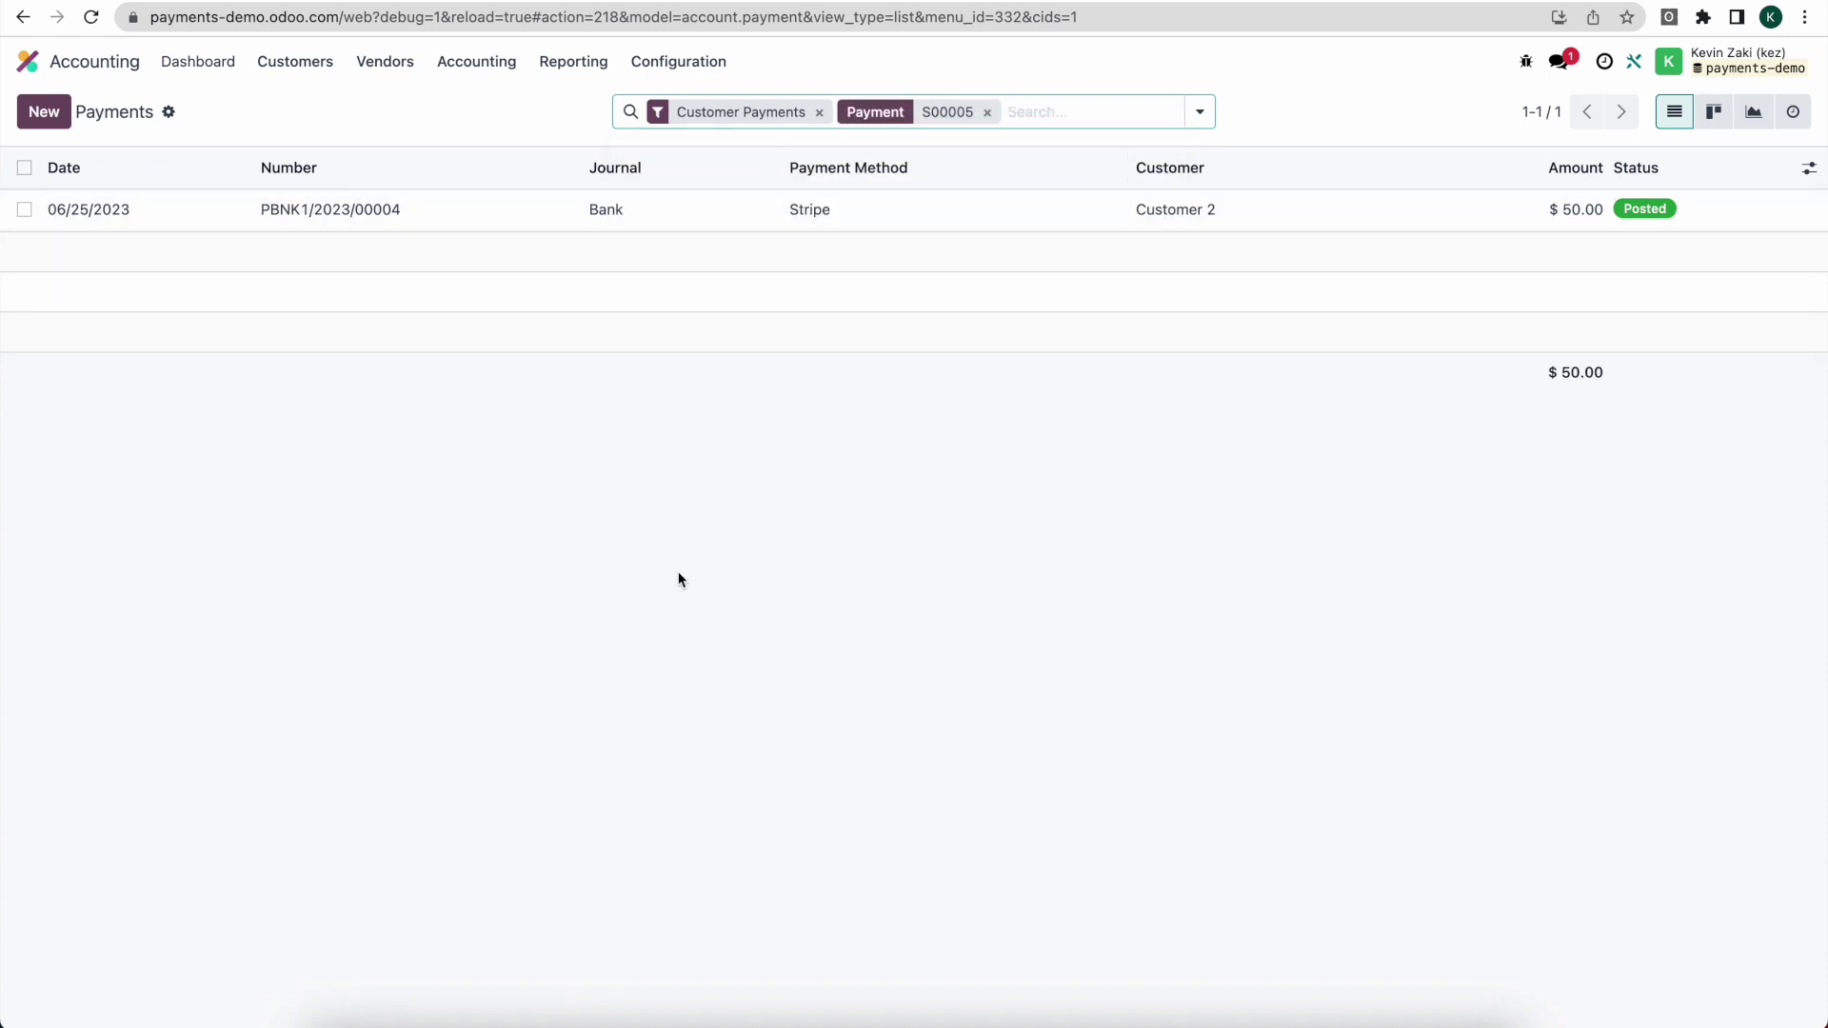
pyautogui.click(510, 211)
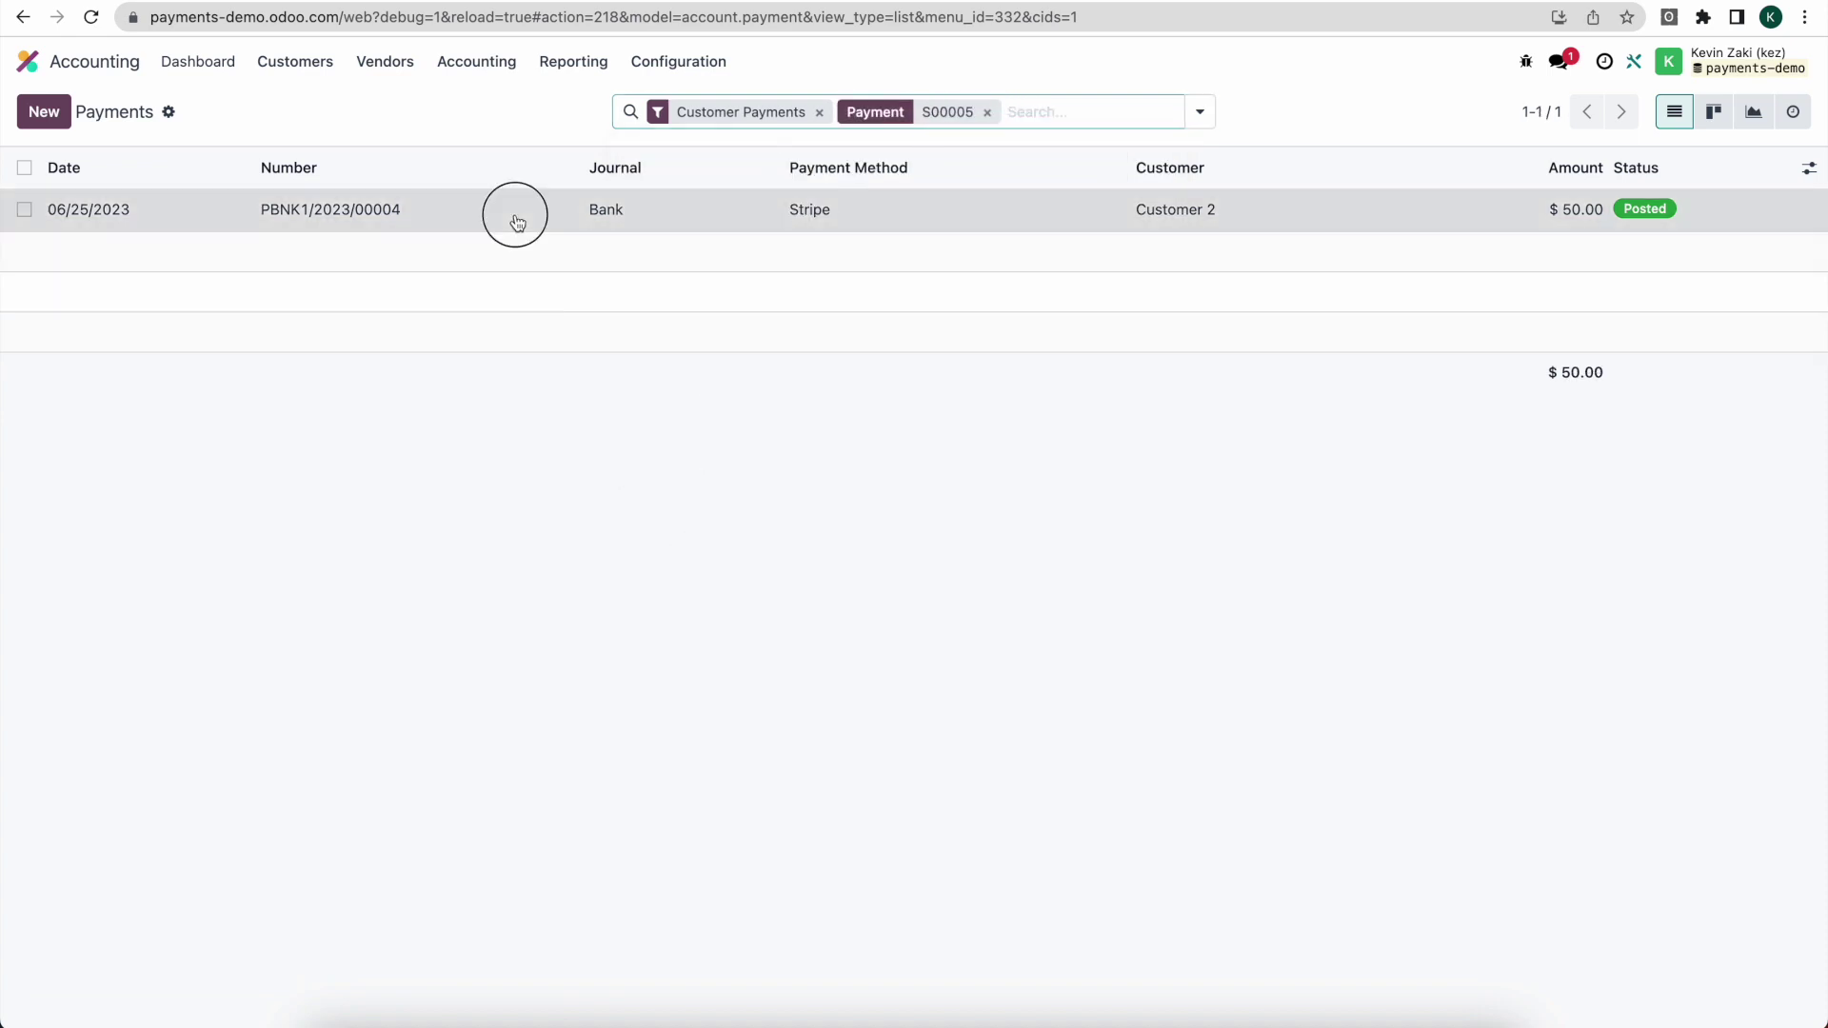